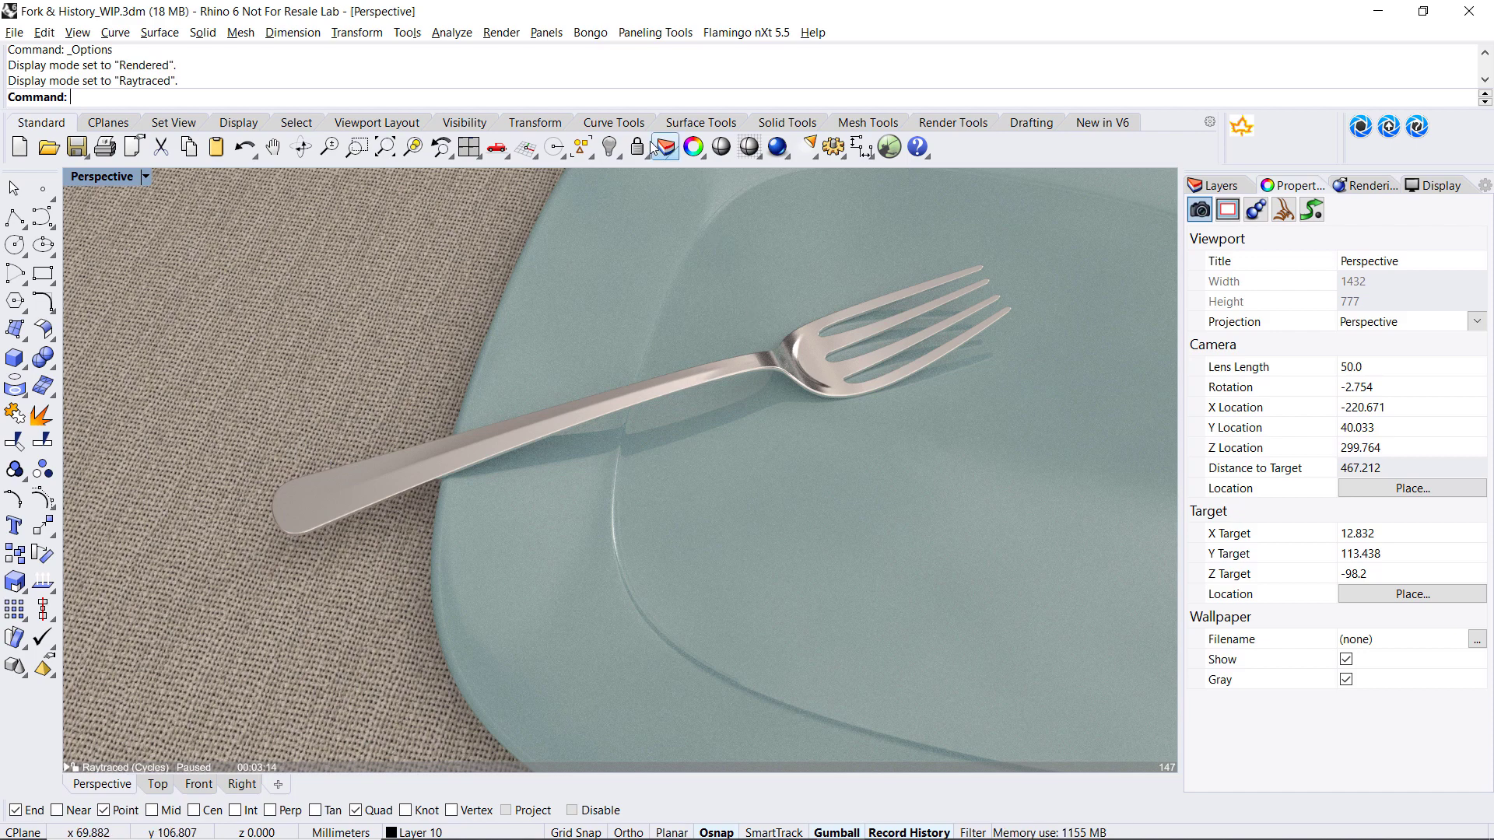
Show the curve-drawing and then the transformation tool sets in the fork reference file.
click(627, 122)
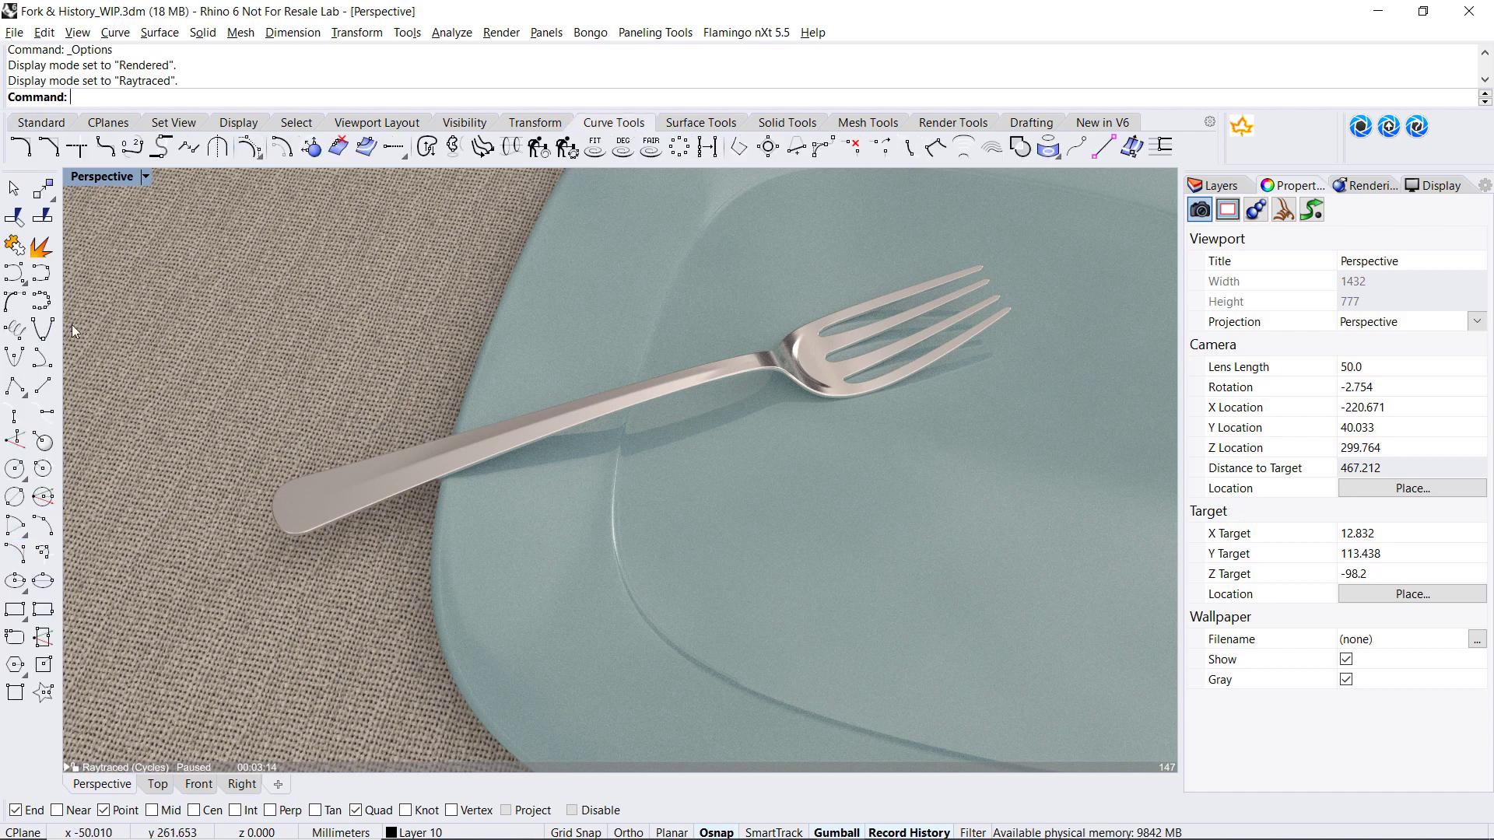
click(535, 123)
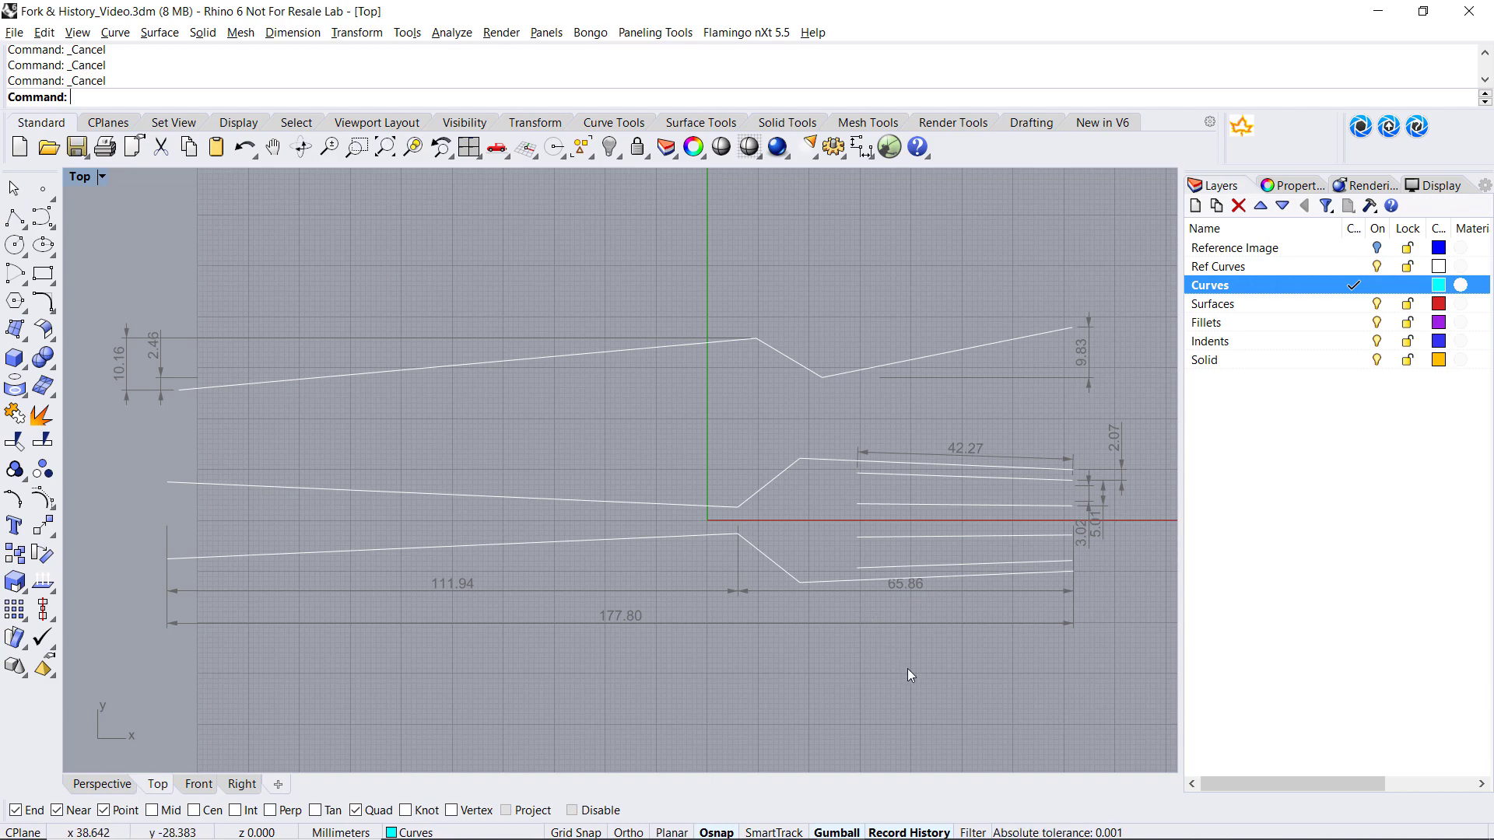
right_click(899, 834)
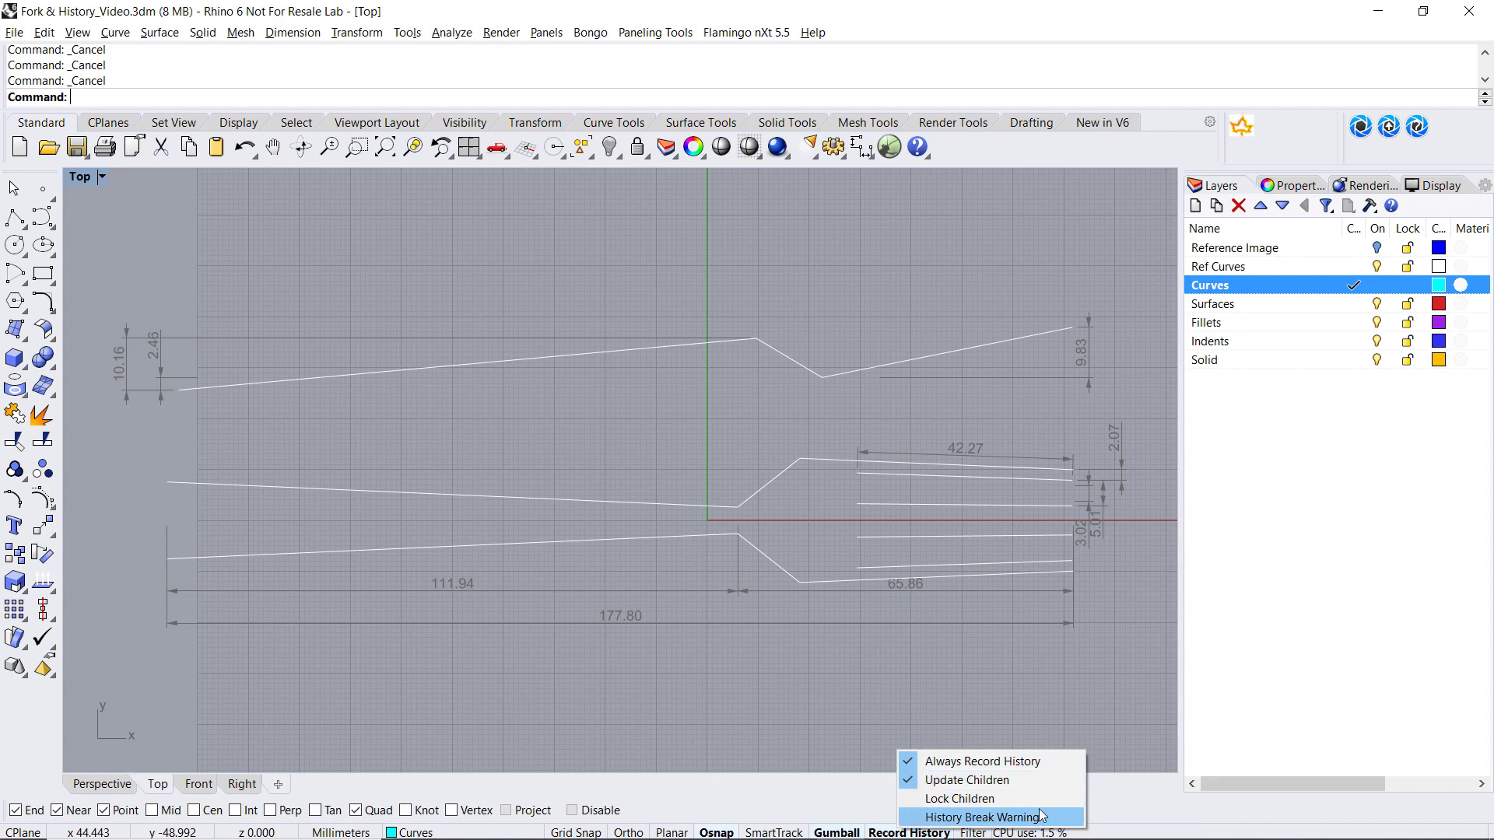
click(1062, 685)
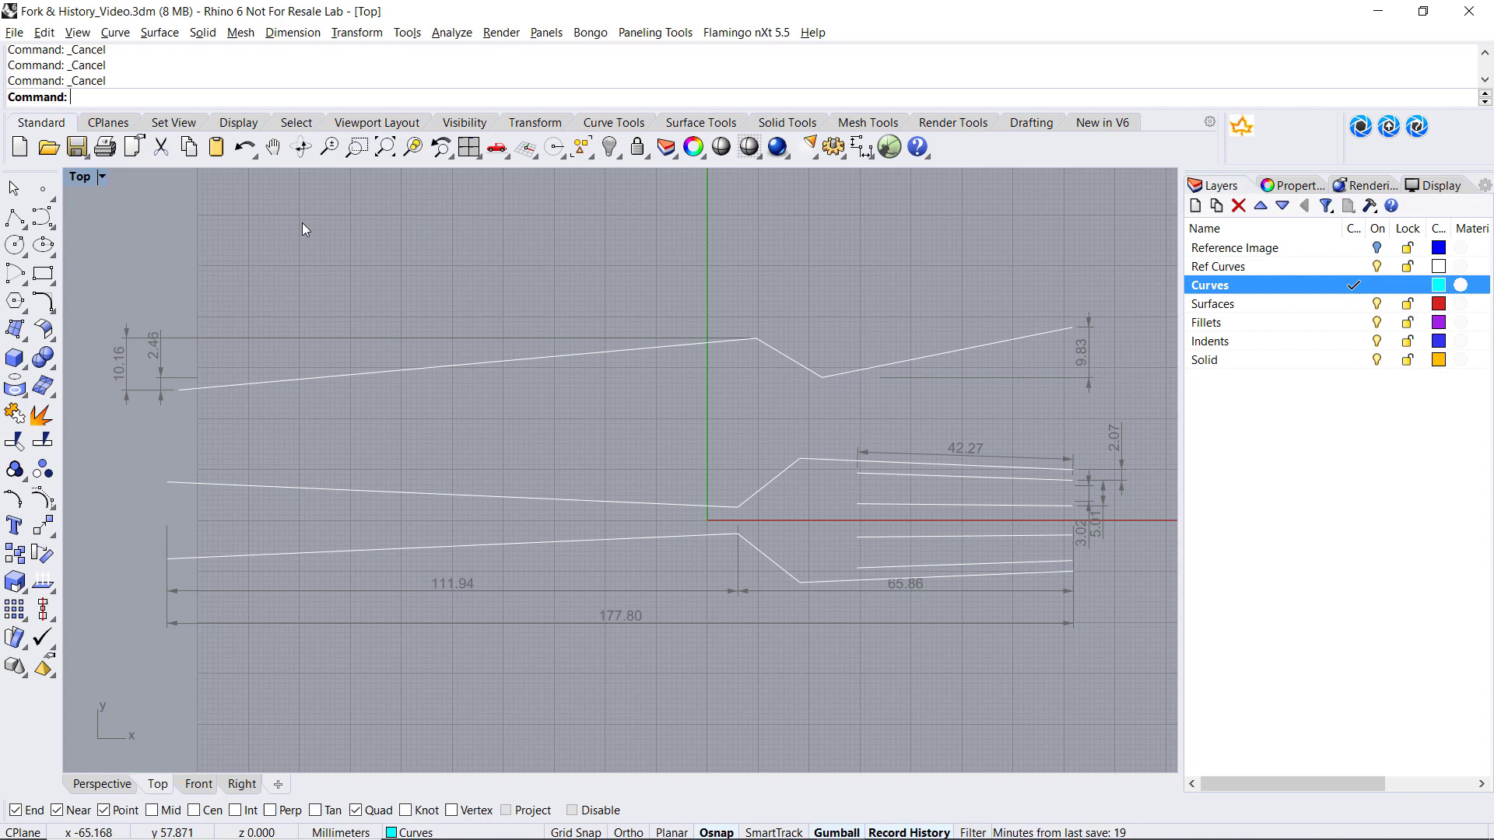
Start a control-point curve at the reference line's handle end, placing points up the rising segment.
click(46, 217)
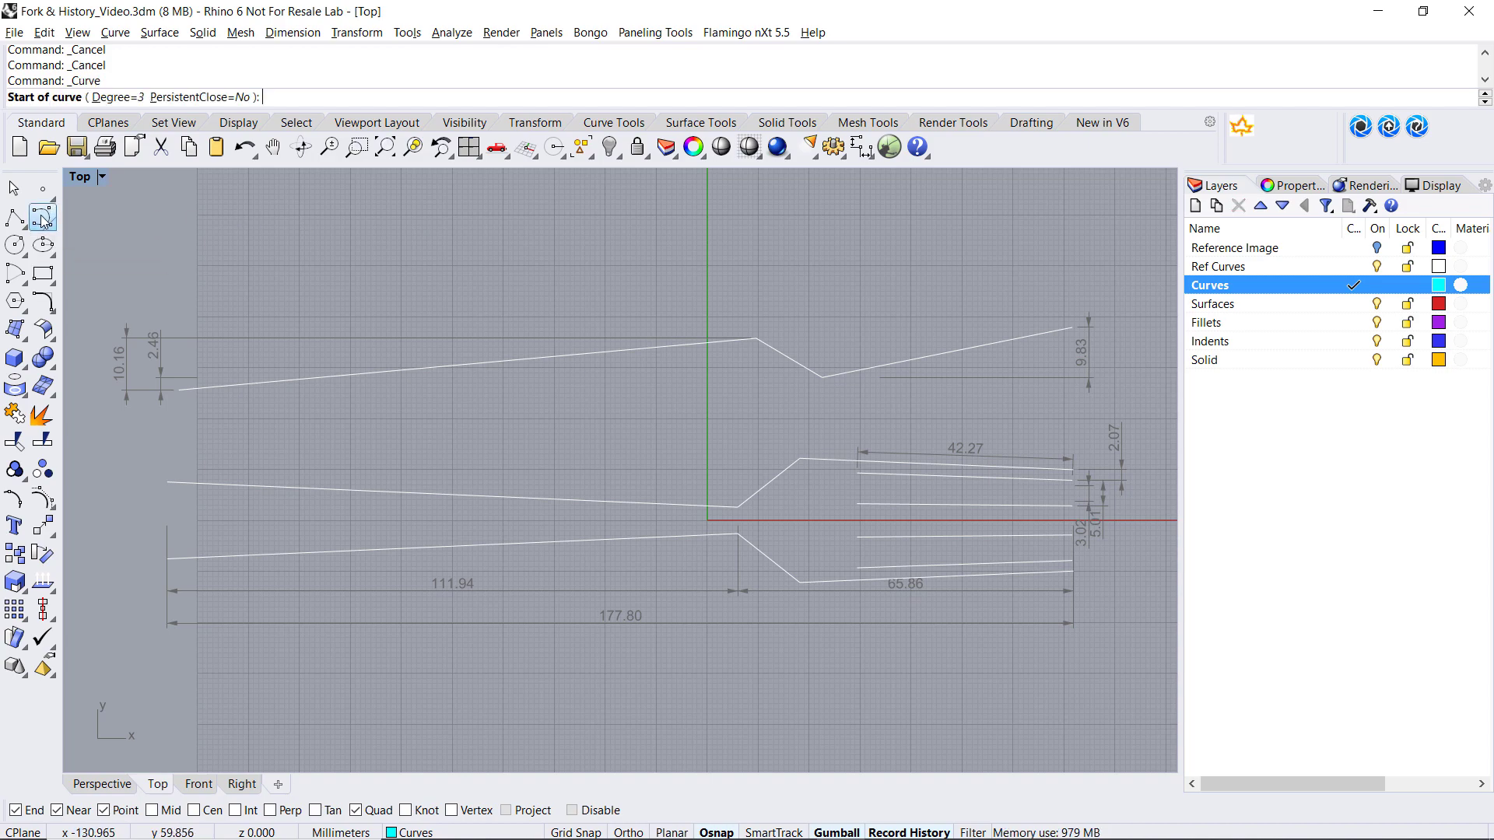
key(Down)
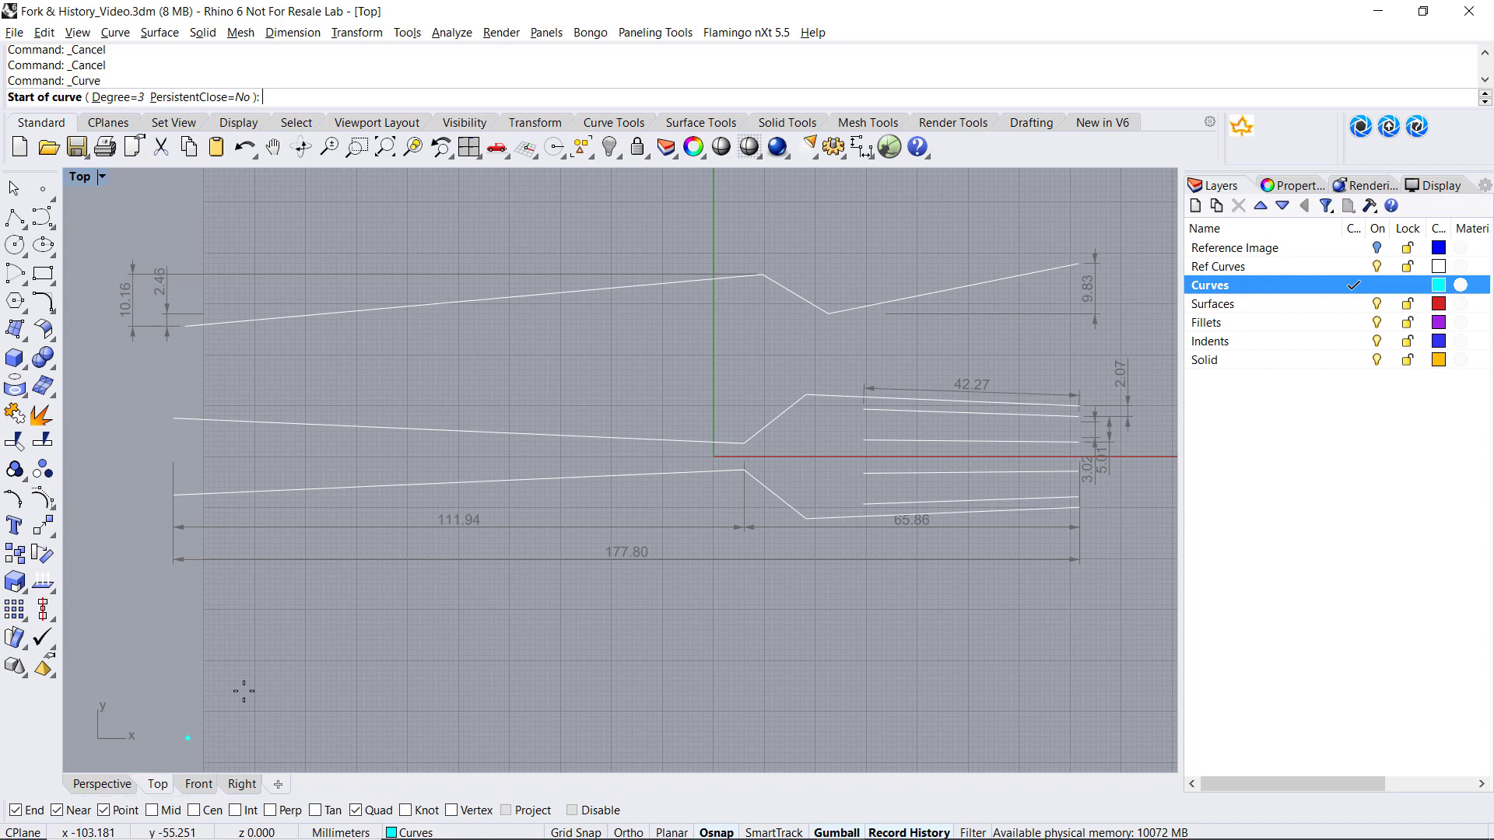
click(167, 418)
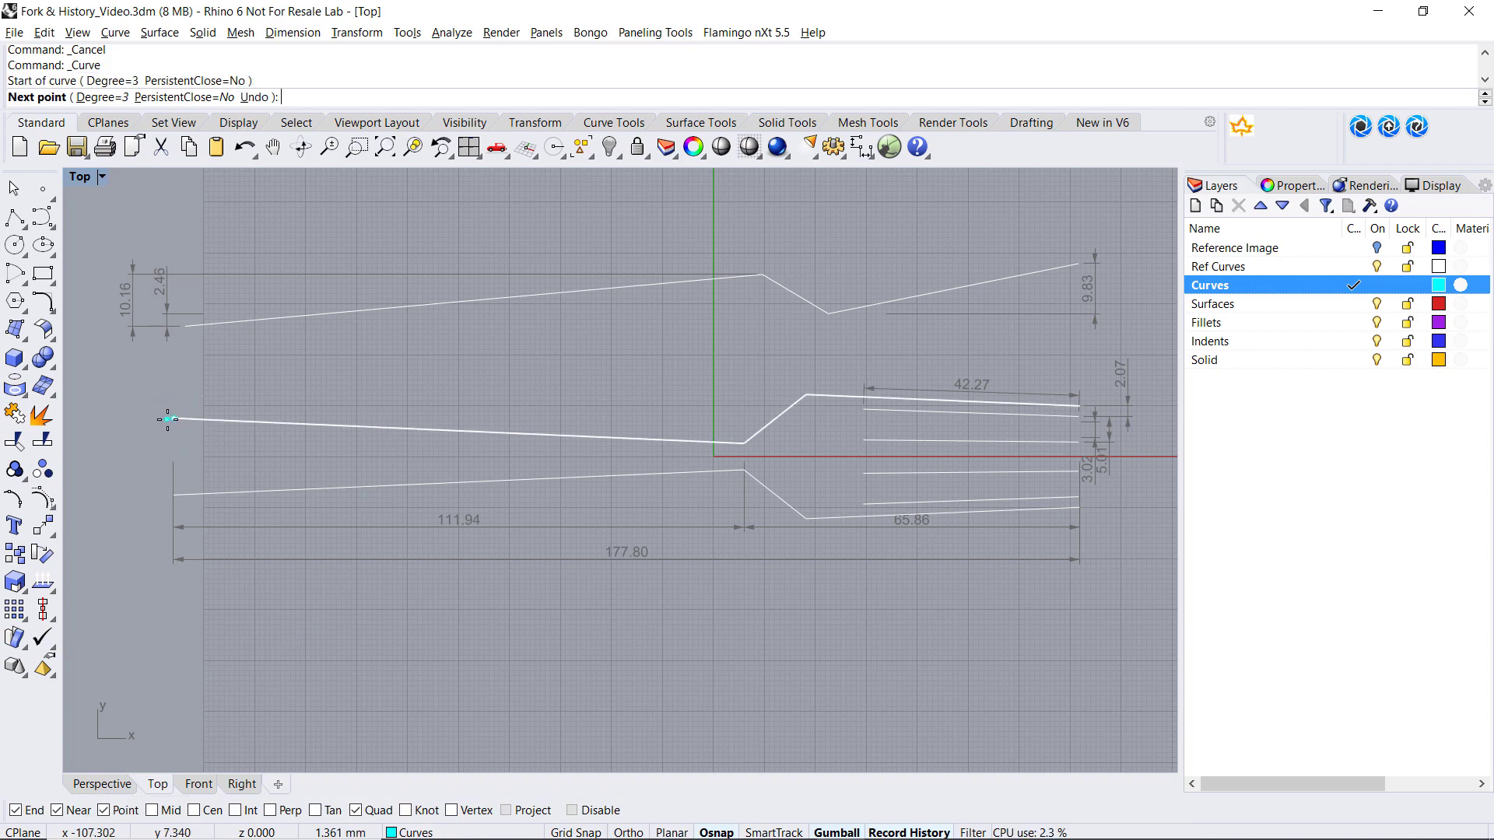
click(355, 429)
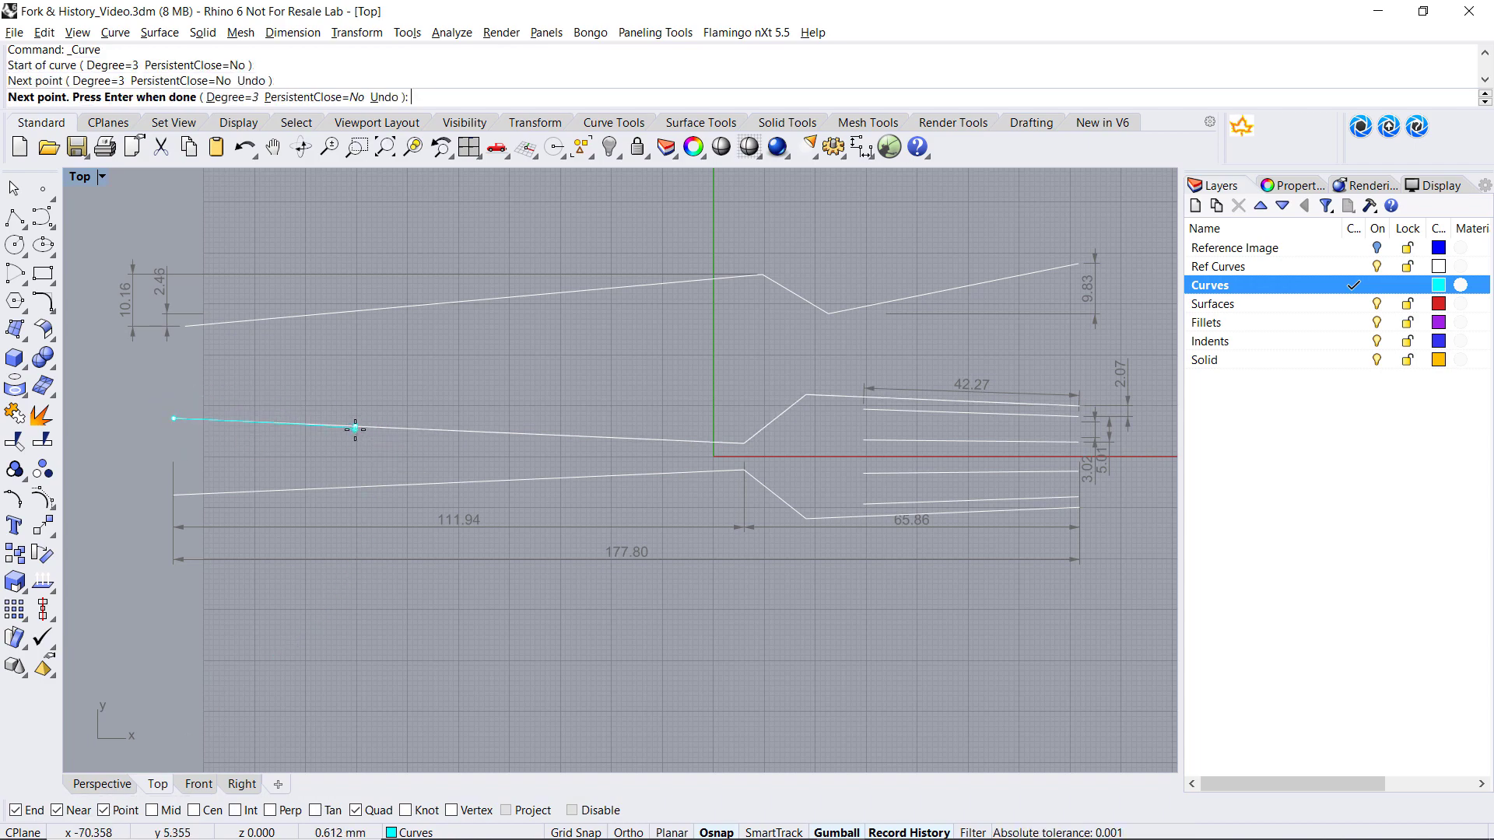
click(724, 441)
click(767, 425)
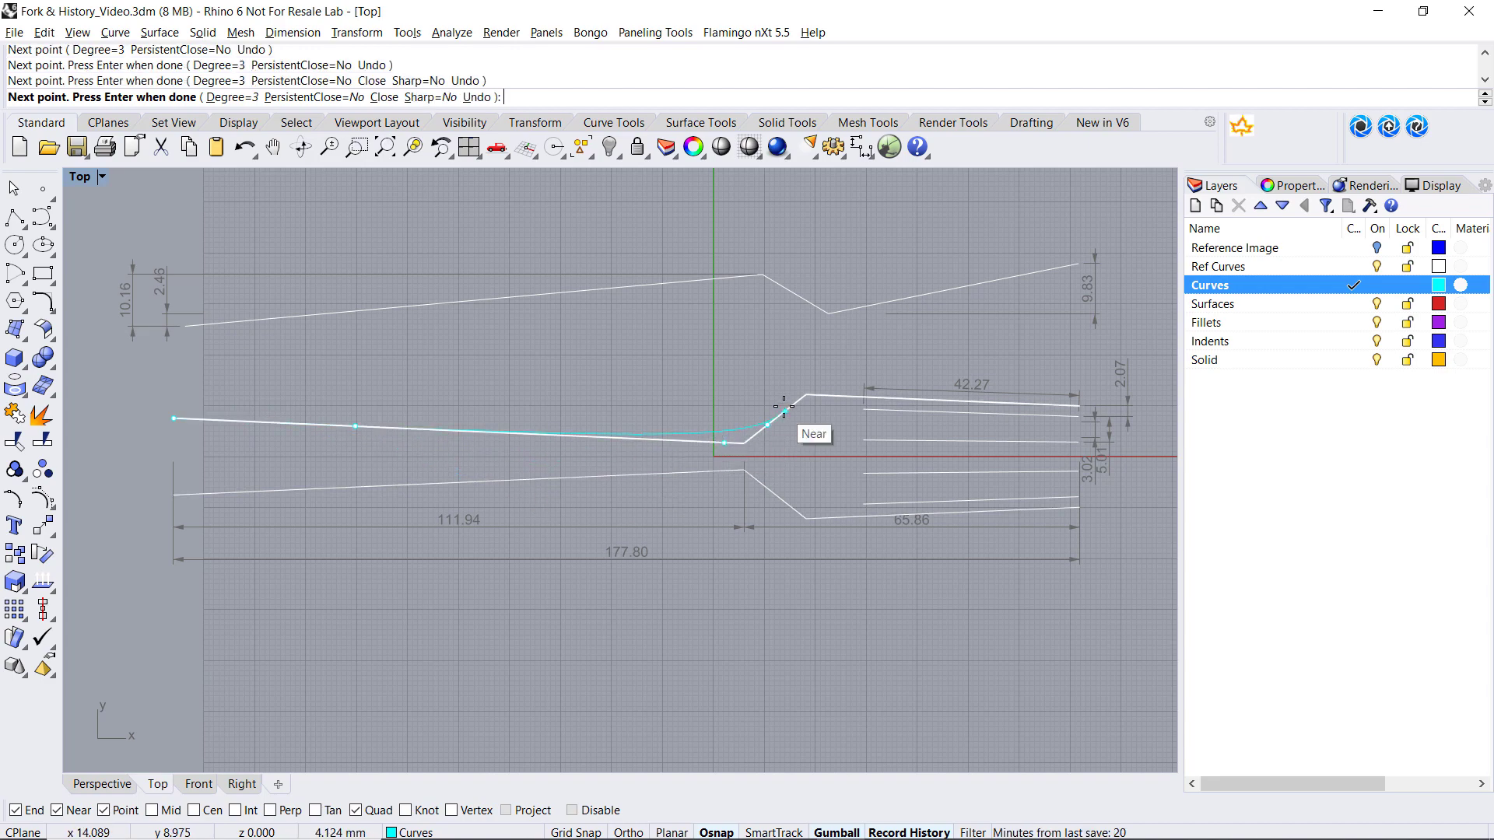
click(801, 395)
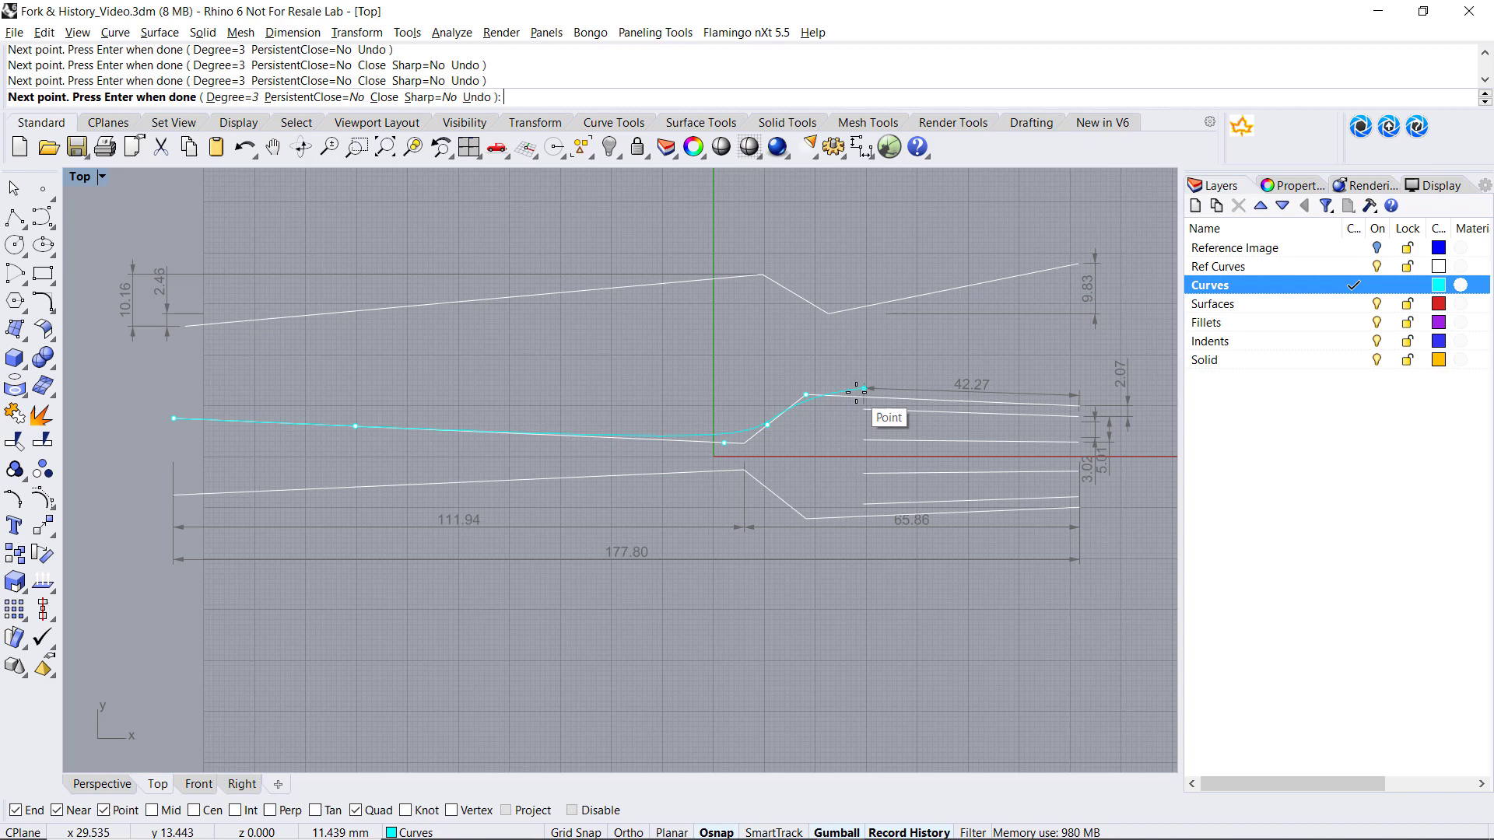
Continue the curve to the tine end, finish it, and recentre on the whole outline.
click(854, 399)
scroll(864, 397, up, 4)
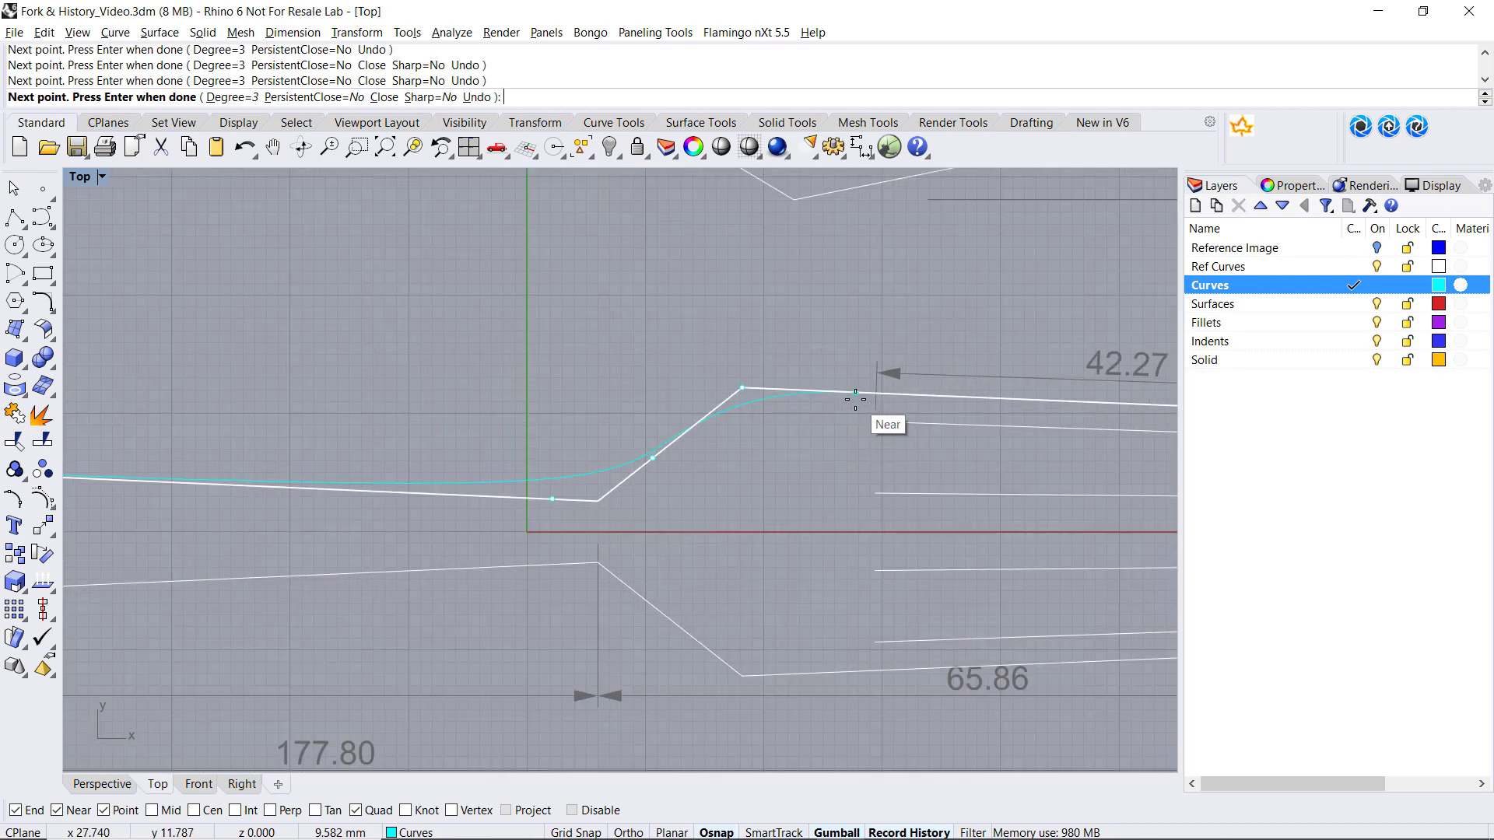
scroll(871, 393, down, 3)
right_drag(851, 404, 595, 443)
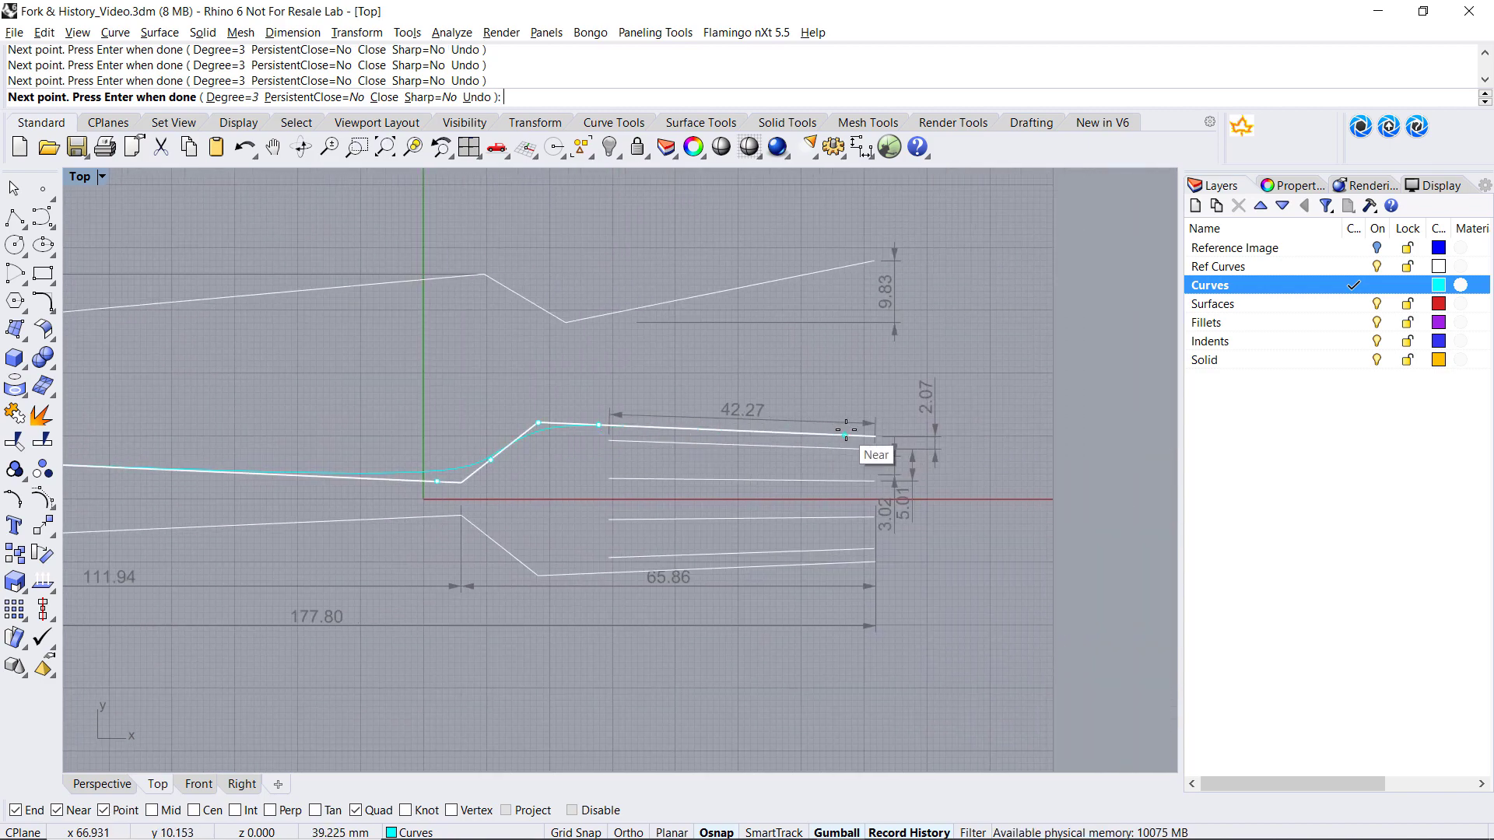
click(869, 433)
key(Return)
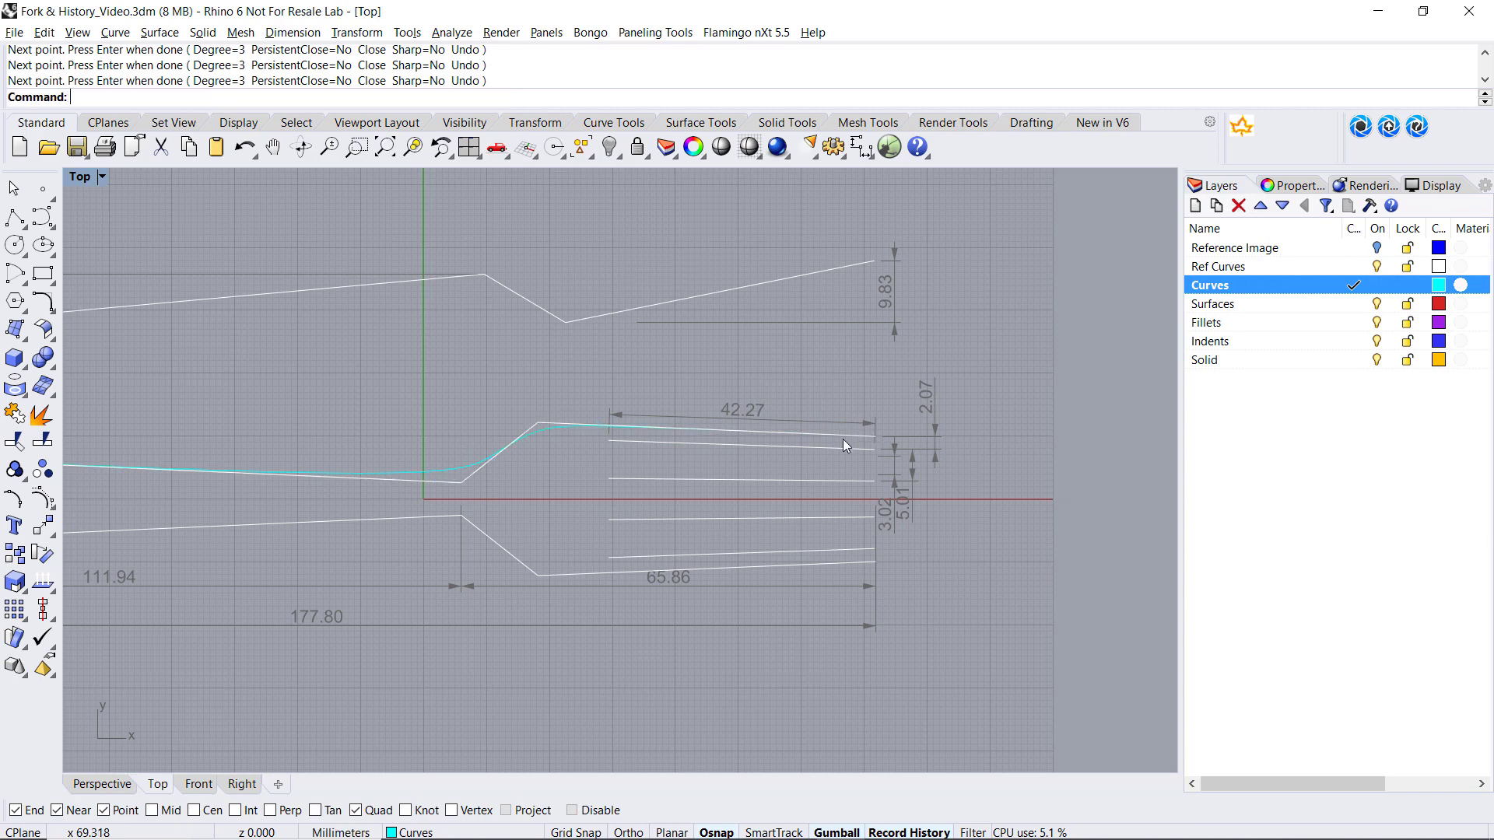
scroll(843, 439, down, 2)
right_drag(618, 508, 827, 471)
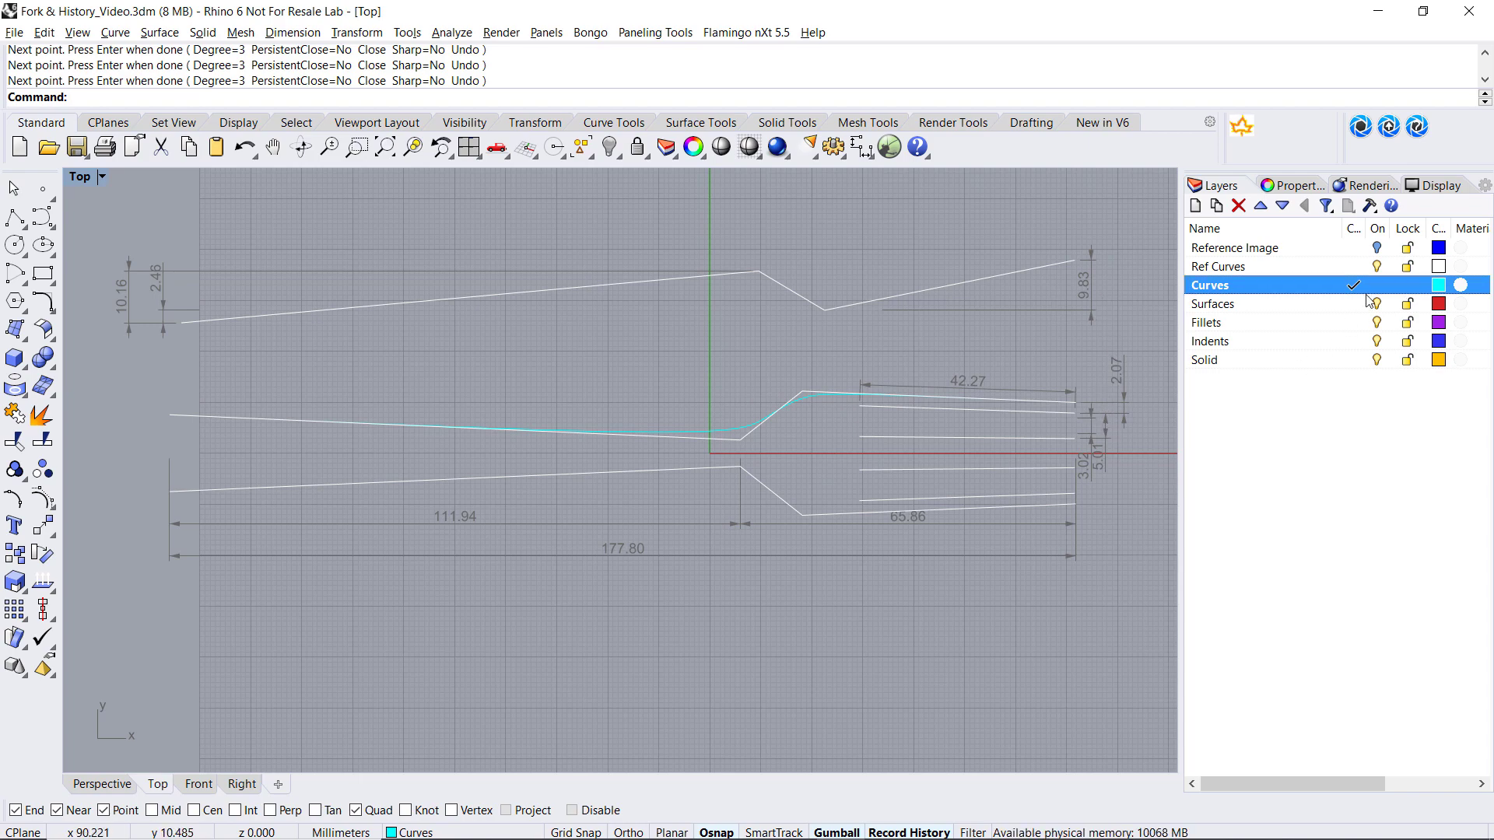
Turn off the Ref Curves layer to hide the reference lines and dimensions.
click(1377, 267)
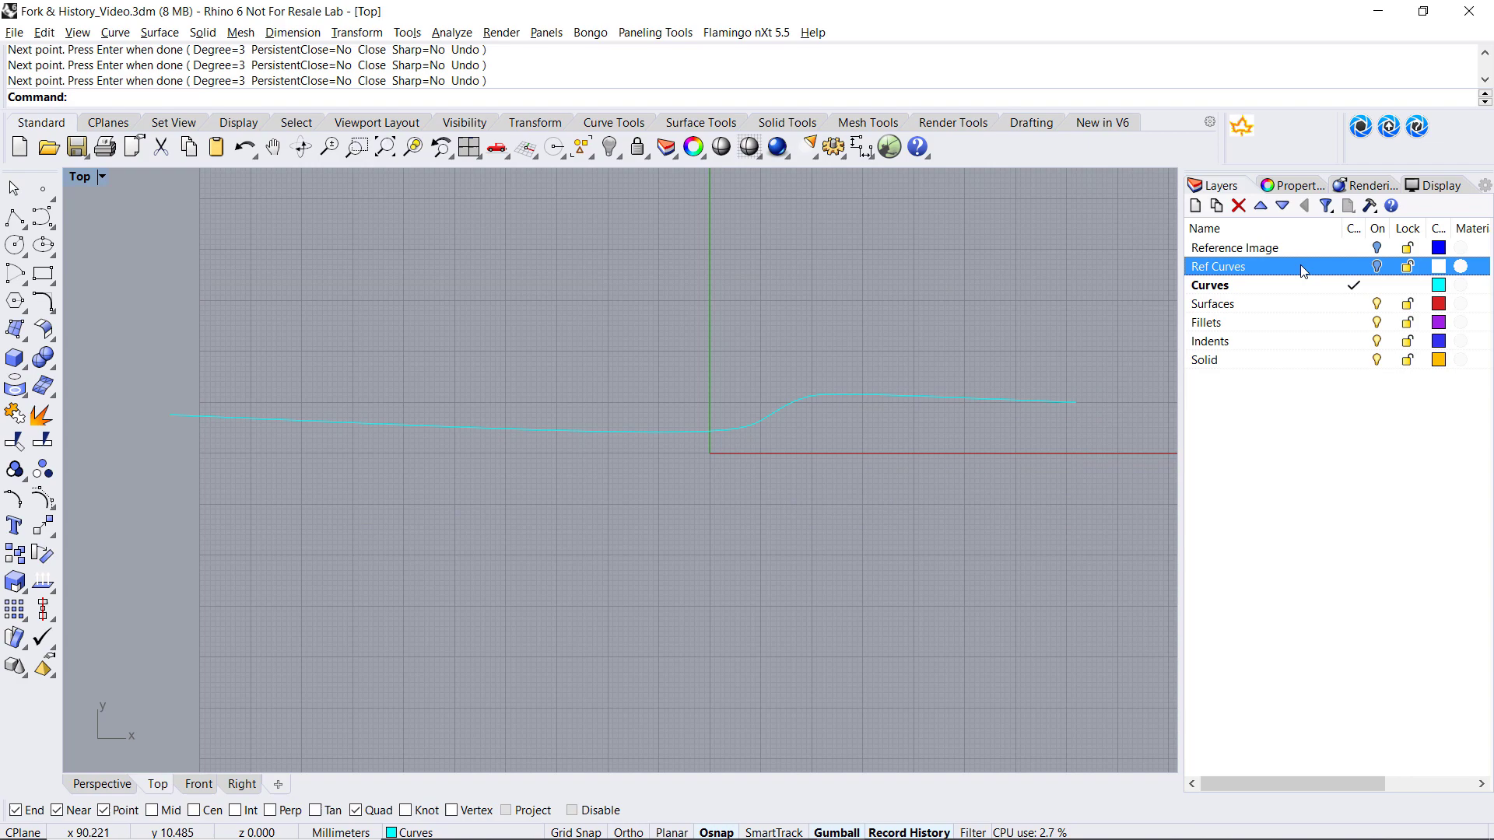
click(999, 403)
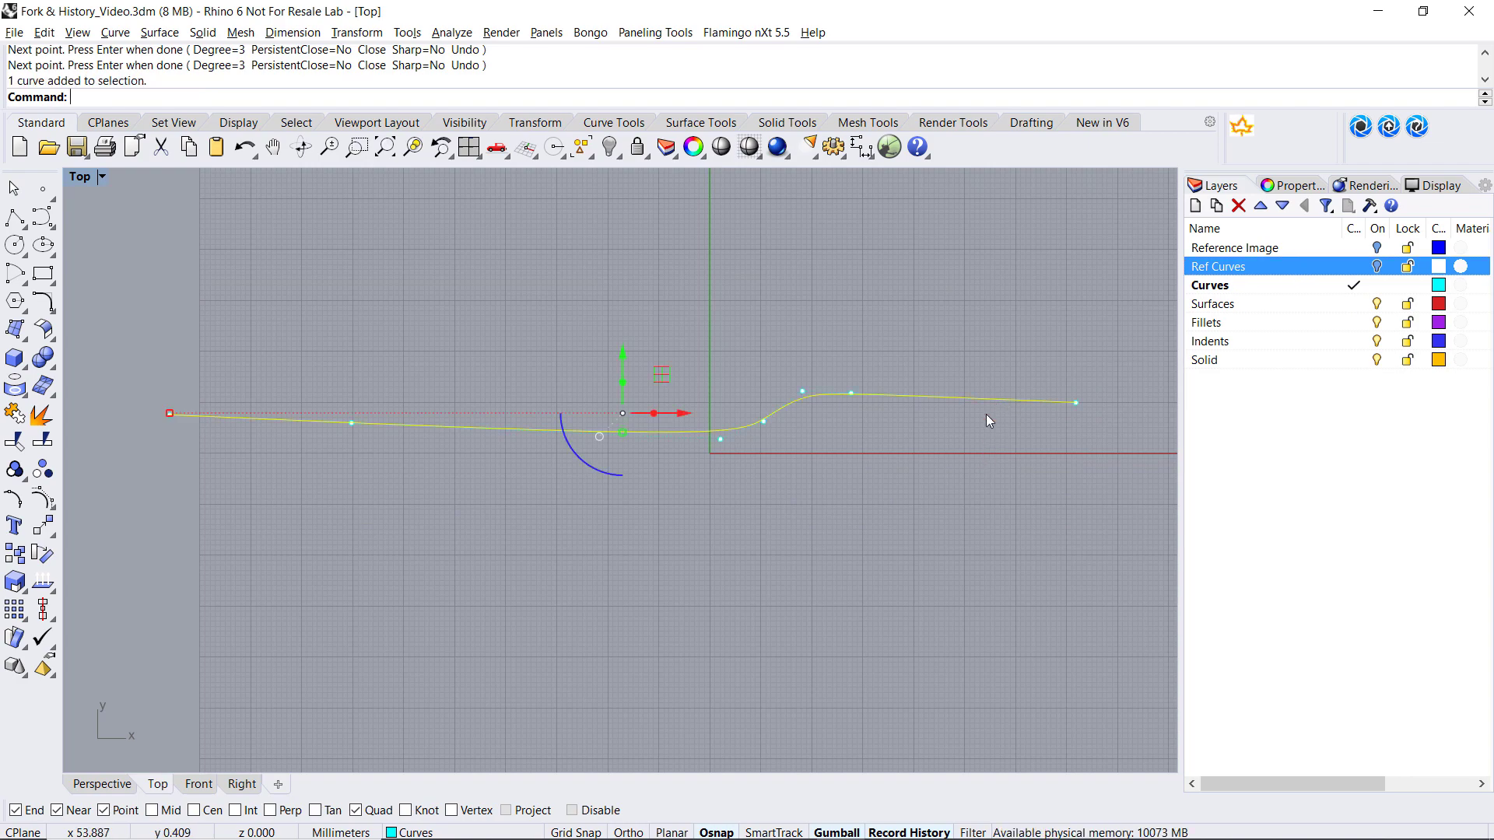
click(912, 294)
Mirror the upper outline curve across the X axis to form the lower side.
click(545, 123)
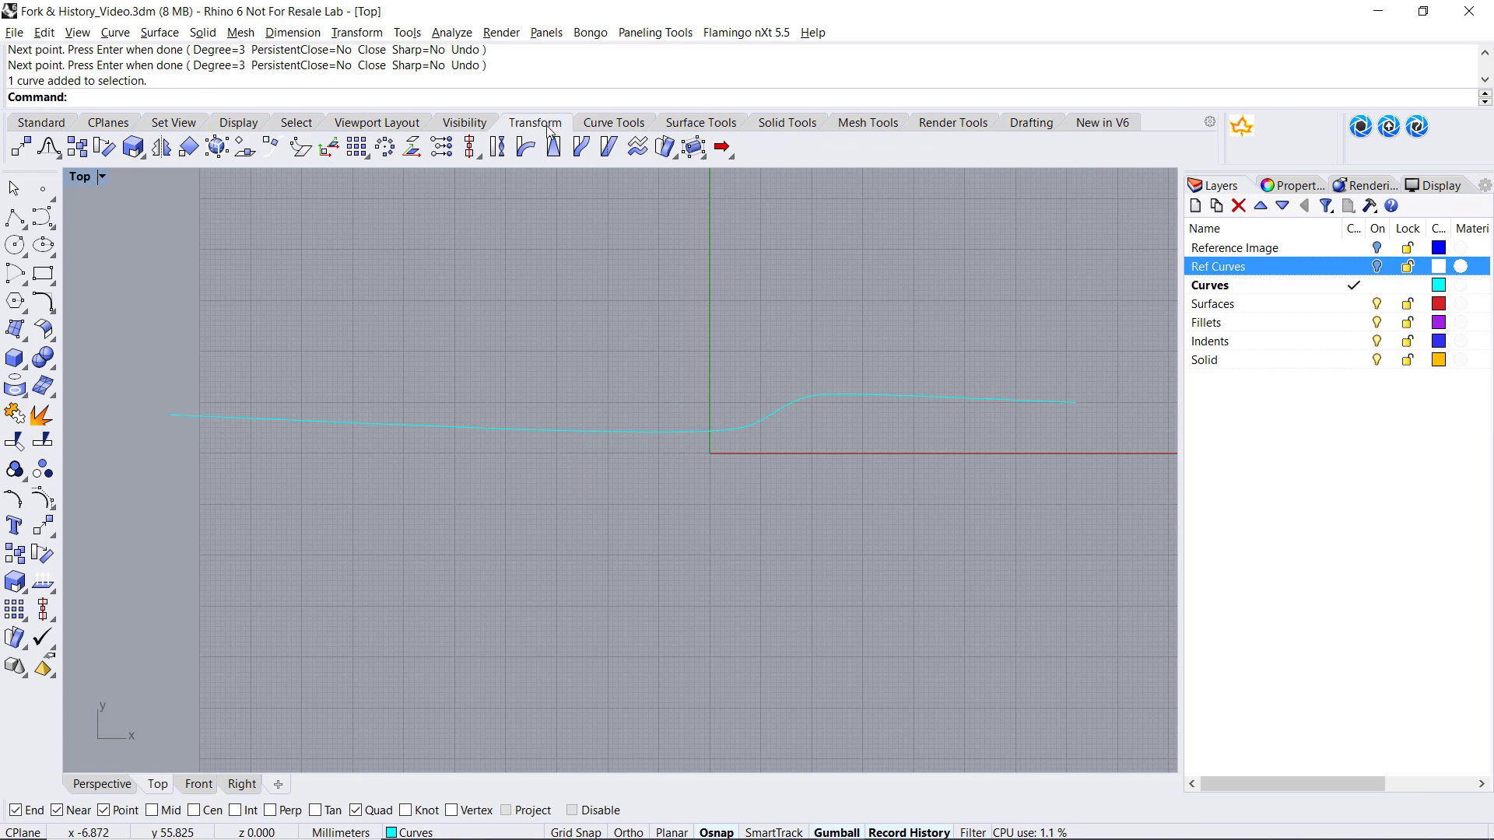
click(163, 150)
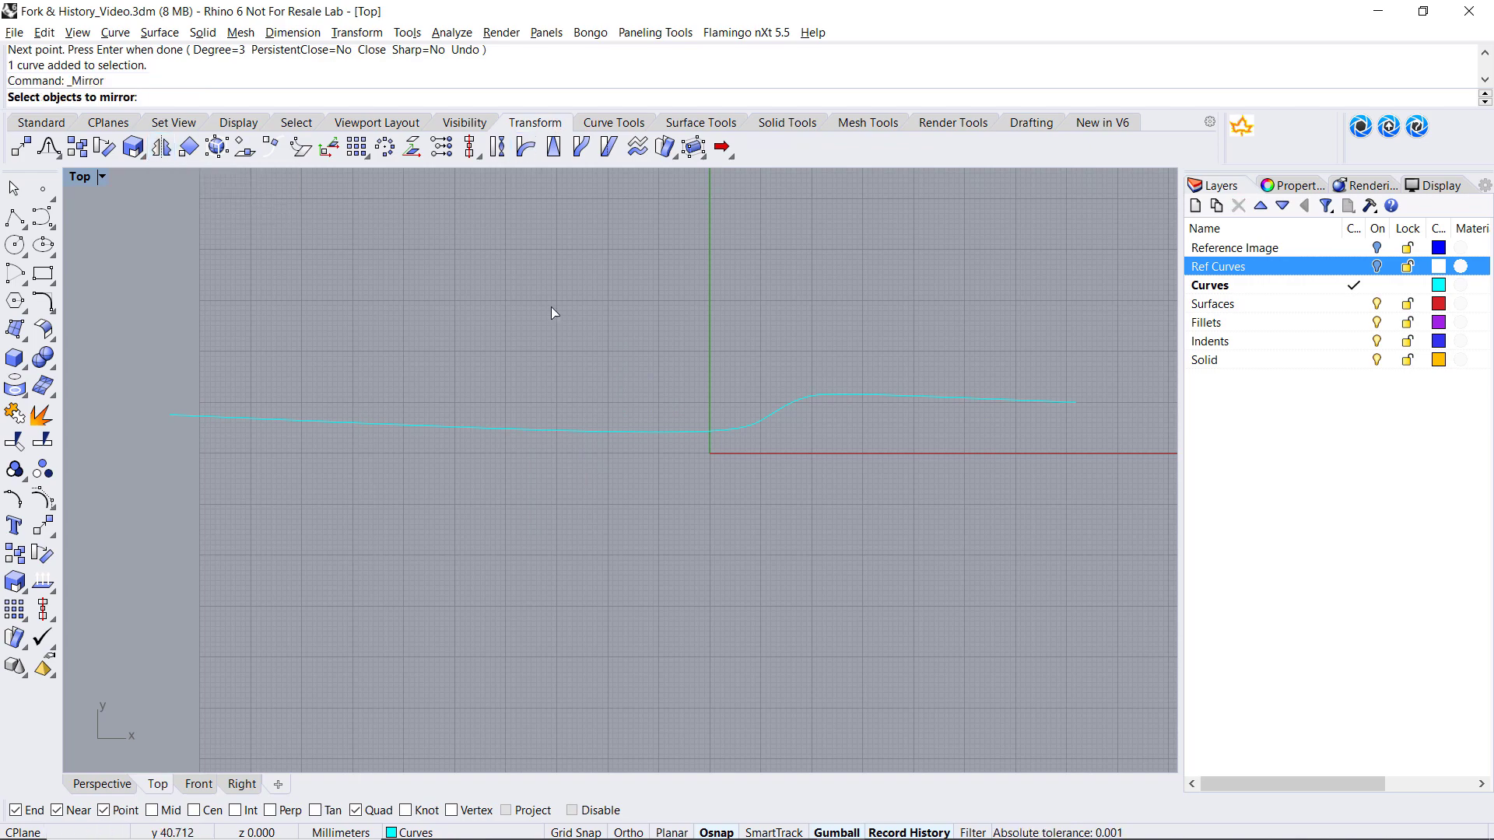
click(642, 429)
key(Return)
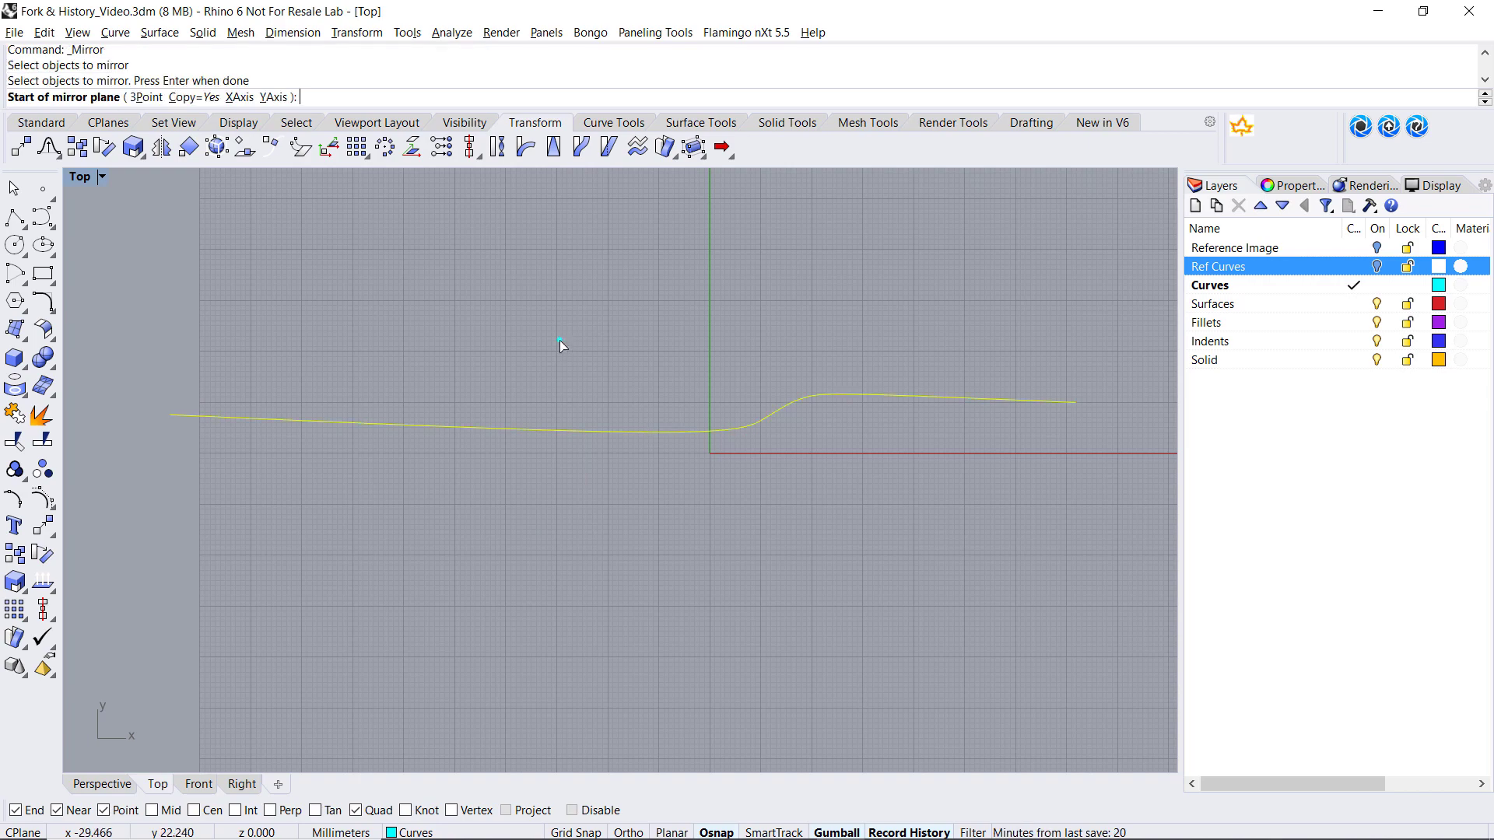
click(238, 98)
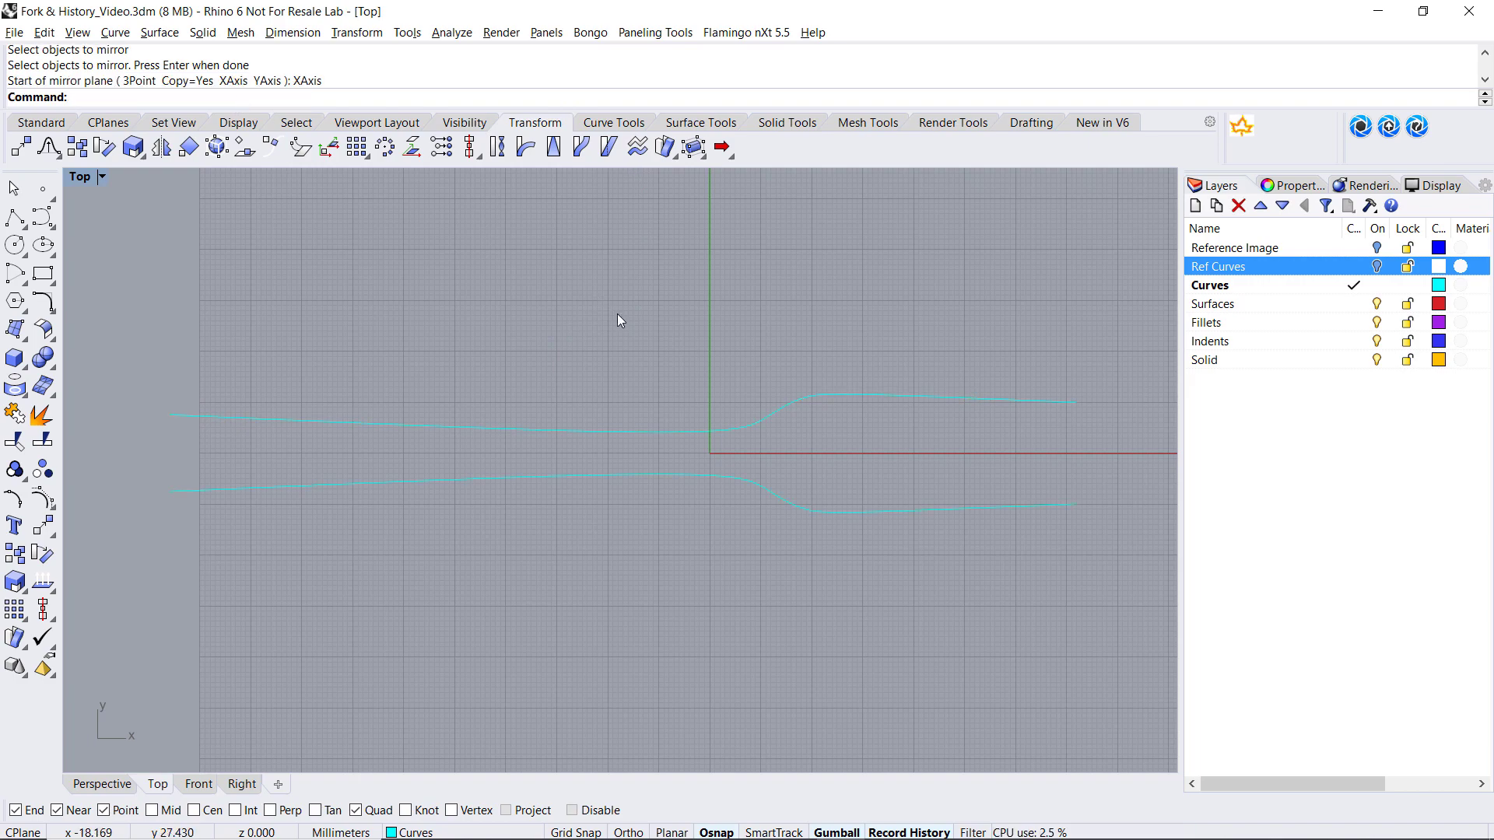
click(907, 397)
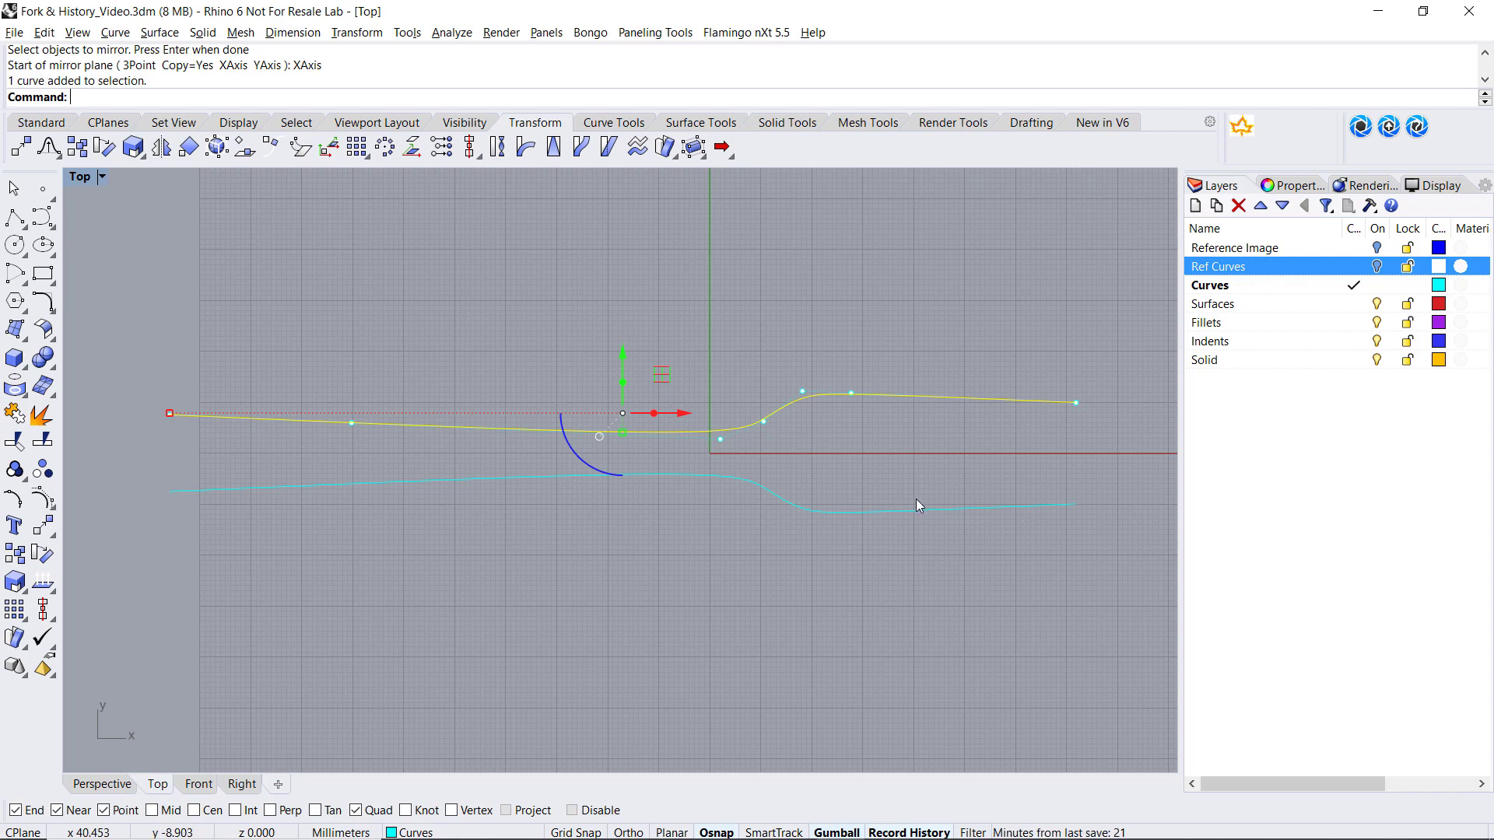
key(Escape)
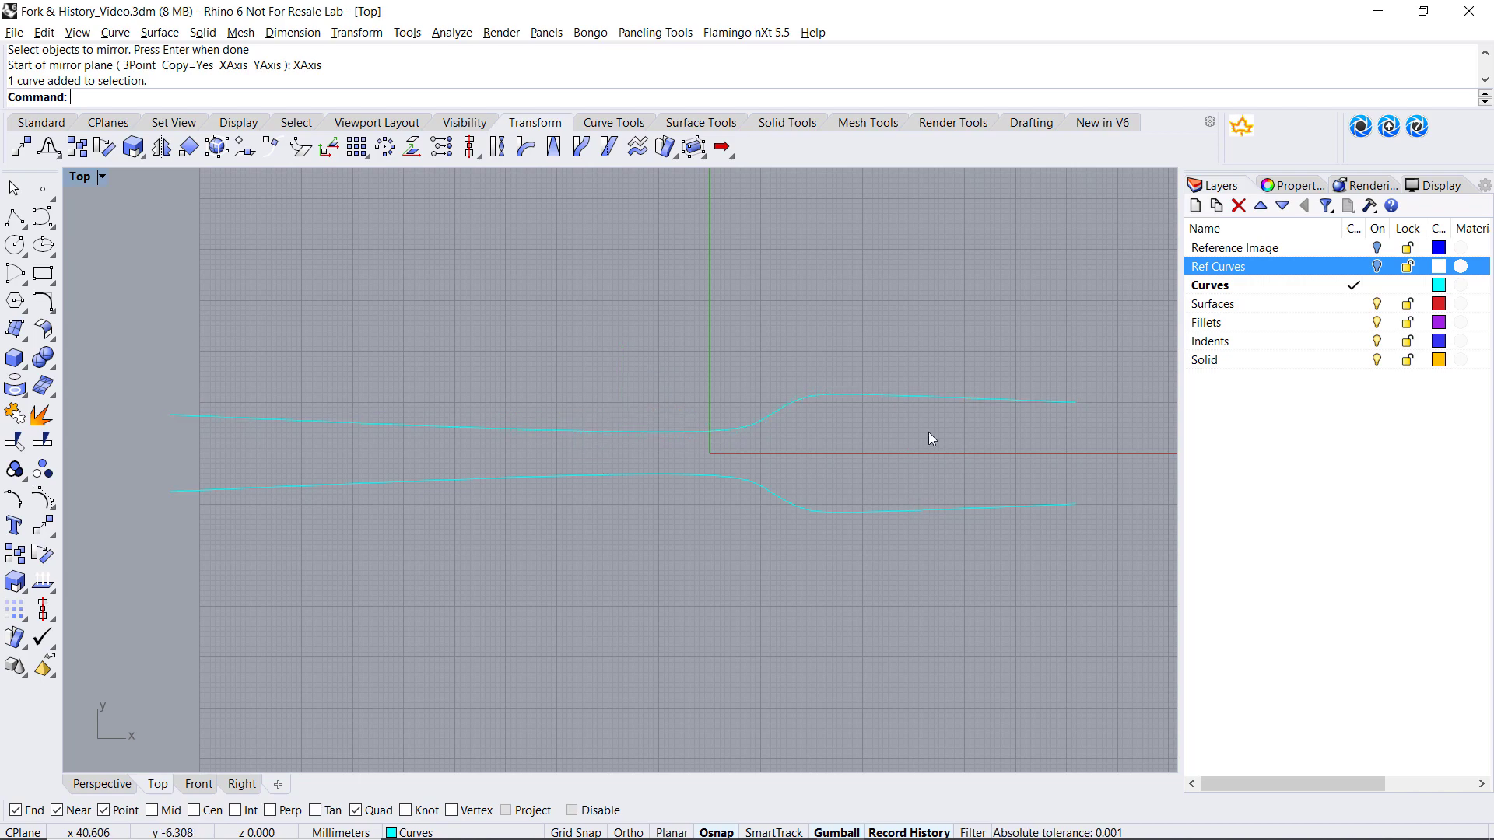
Start TweenCurves from the upper to the lower outline curve, first entering 4 curves.
click(636, 123)
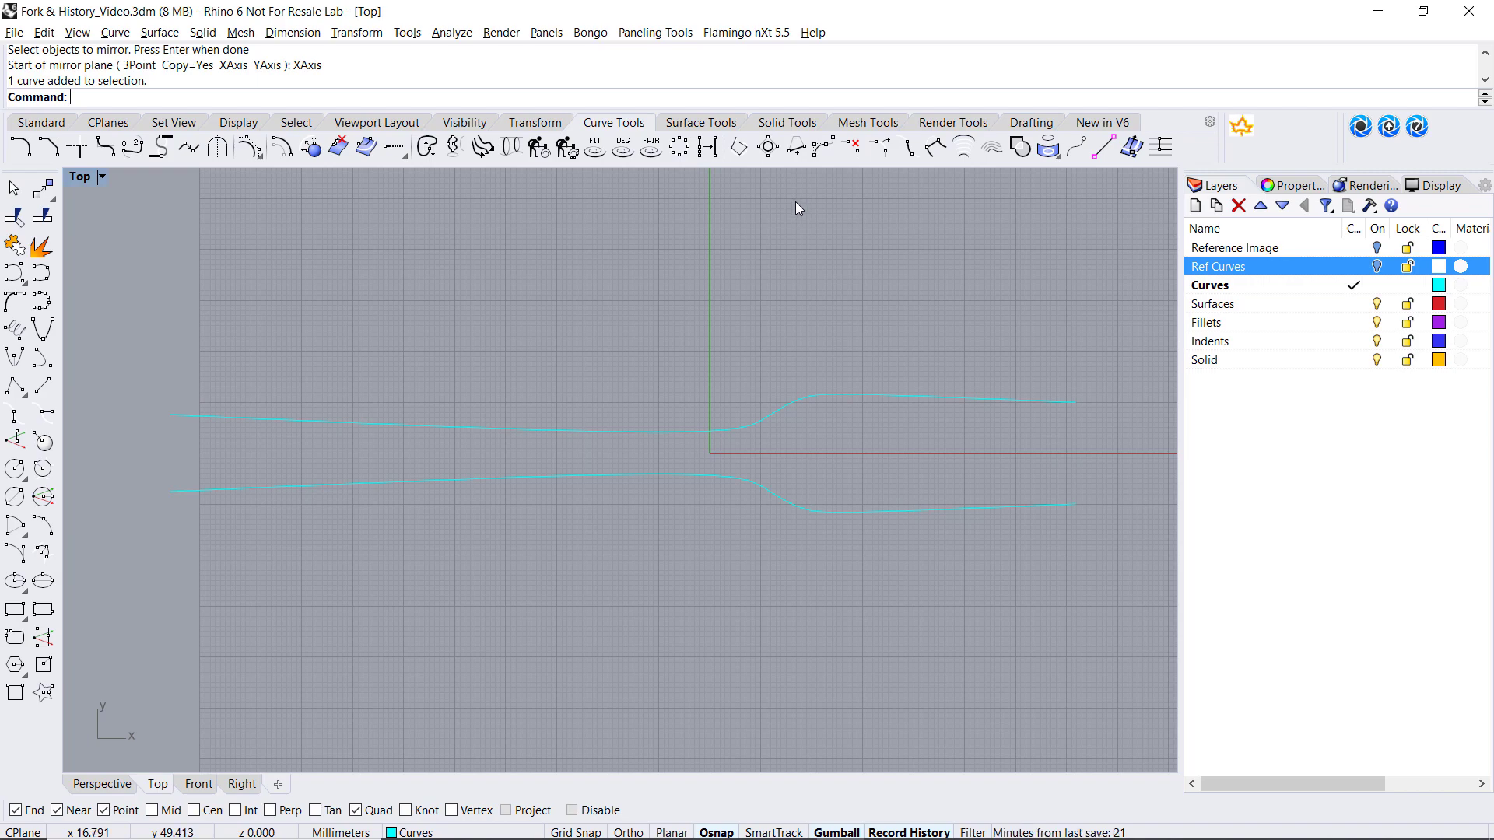
click(967, 147)
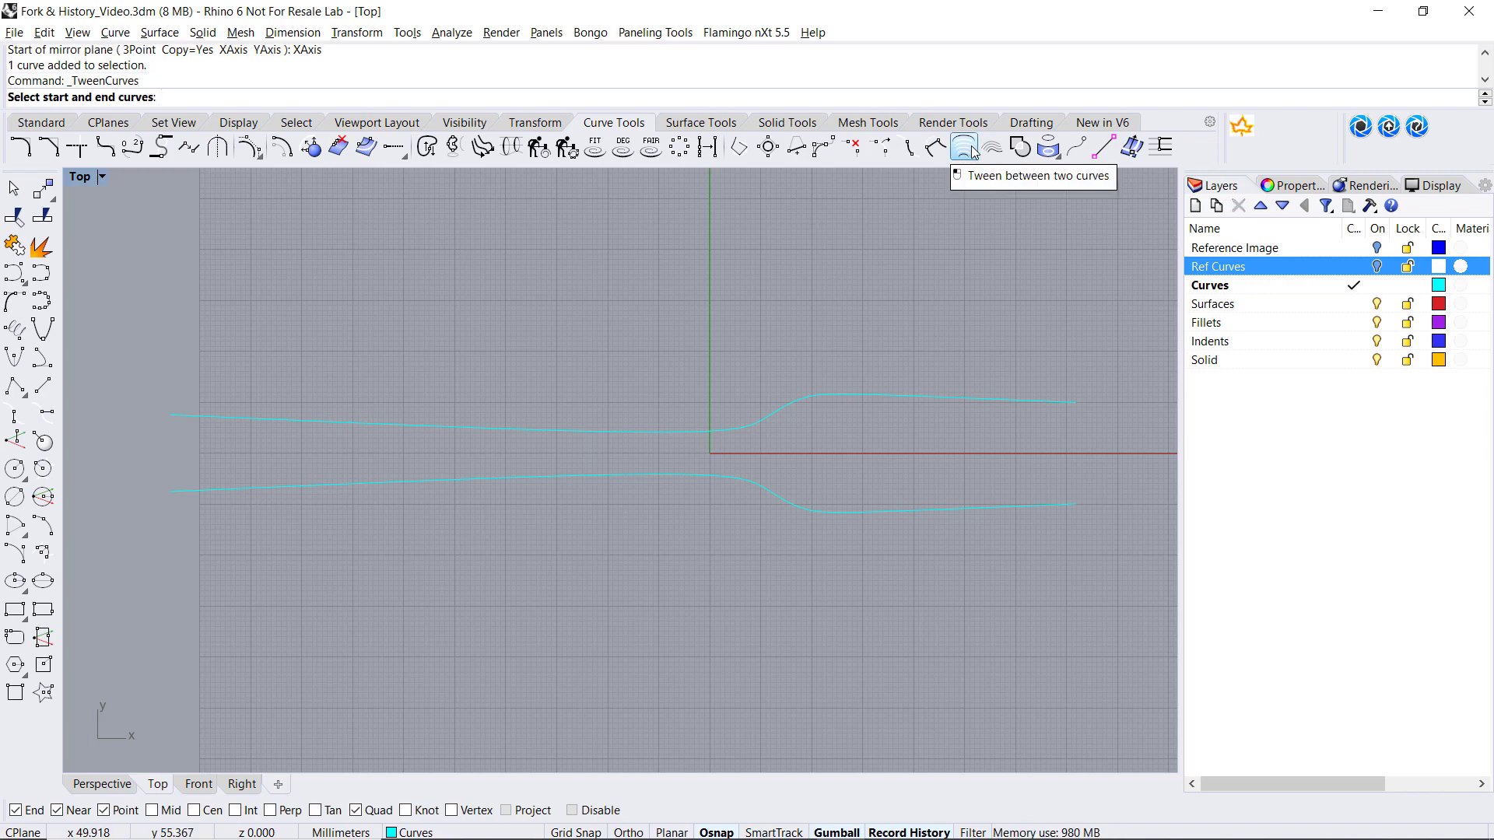
click(954, 399)
click(1014, 506)
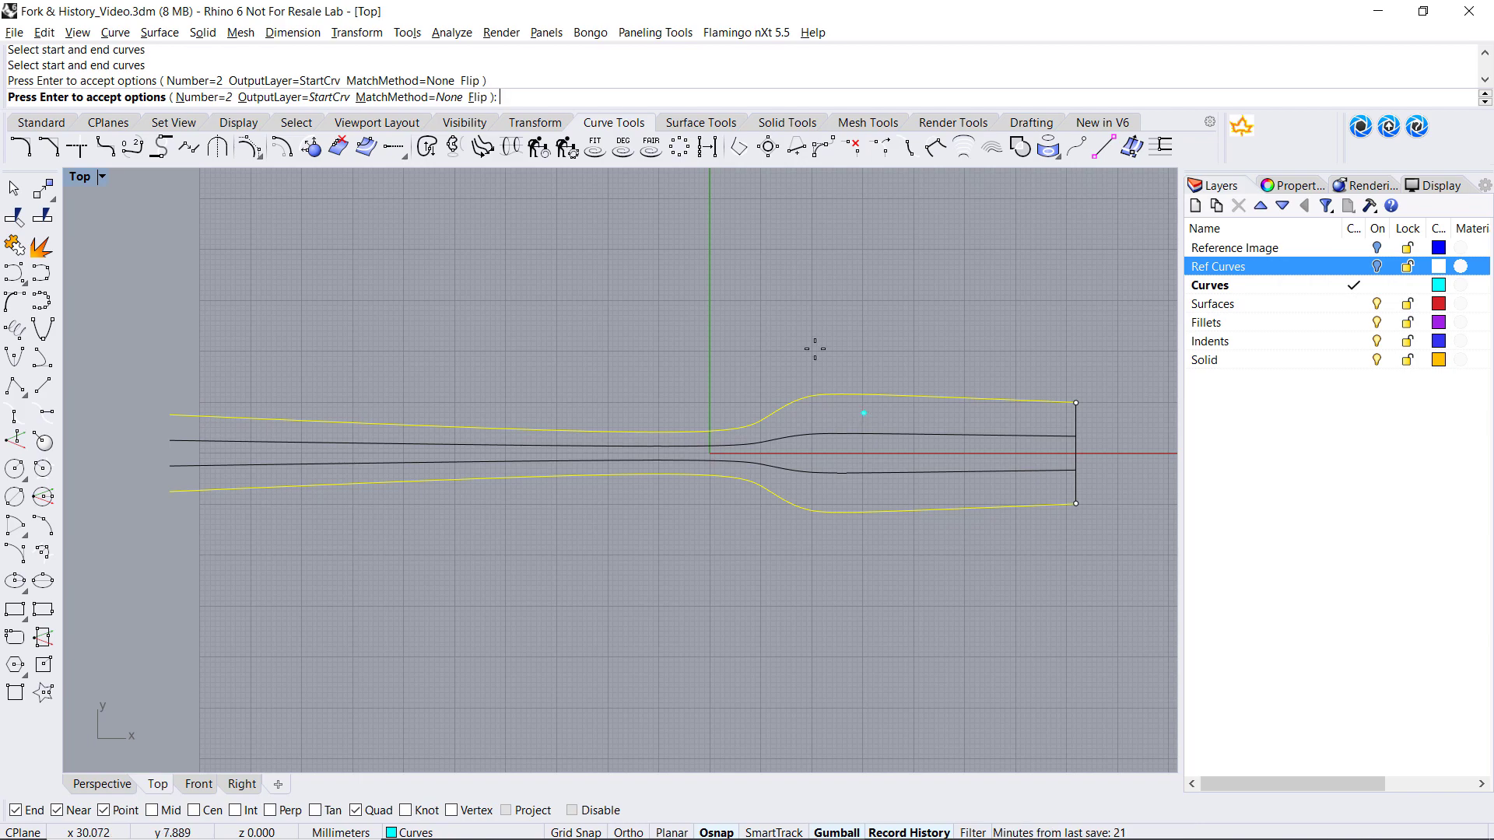
click(204, 97)
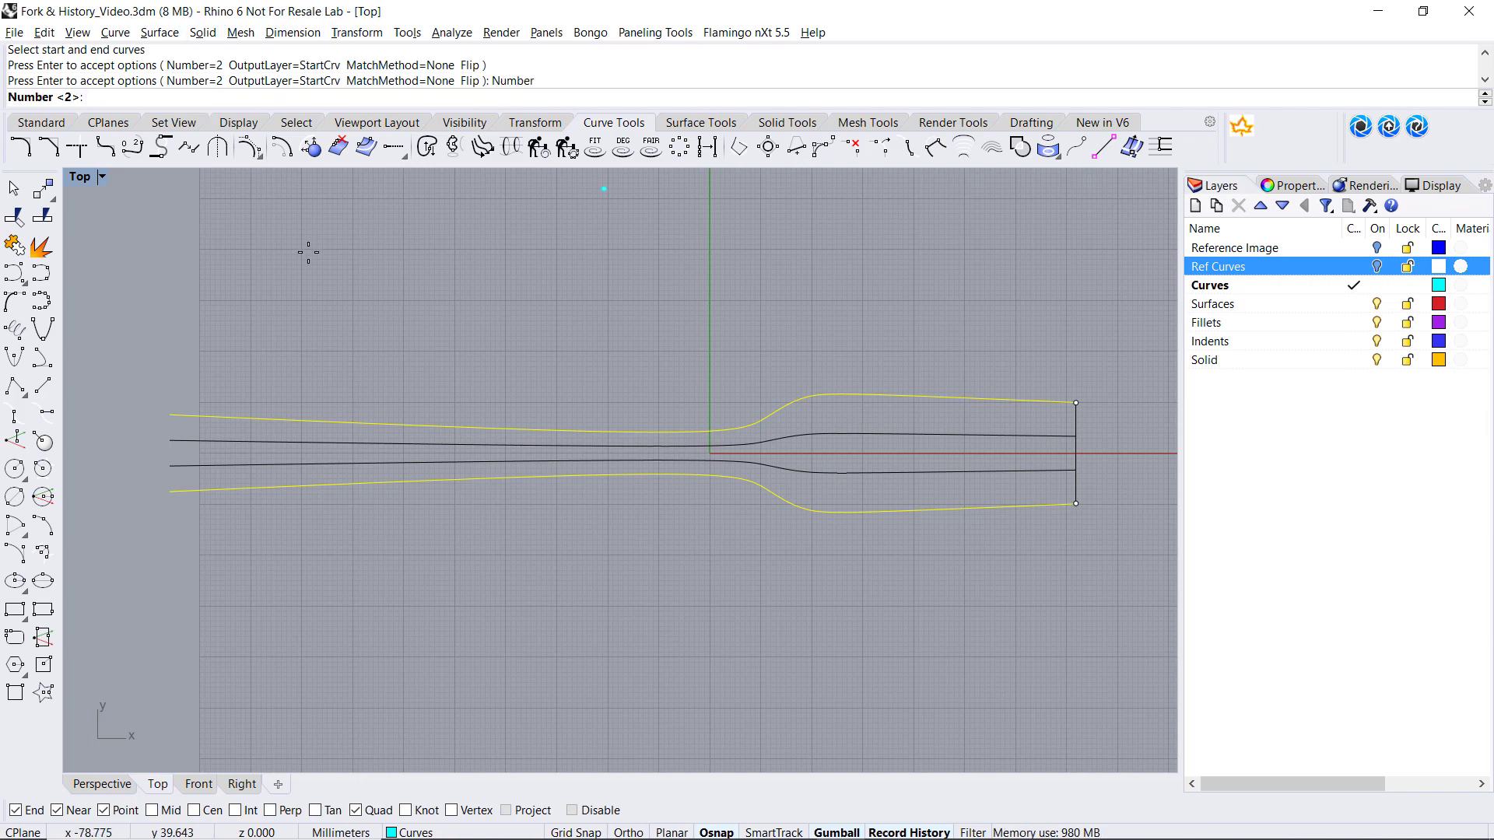
text(4)
key(Return)
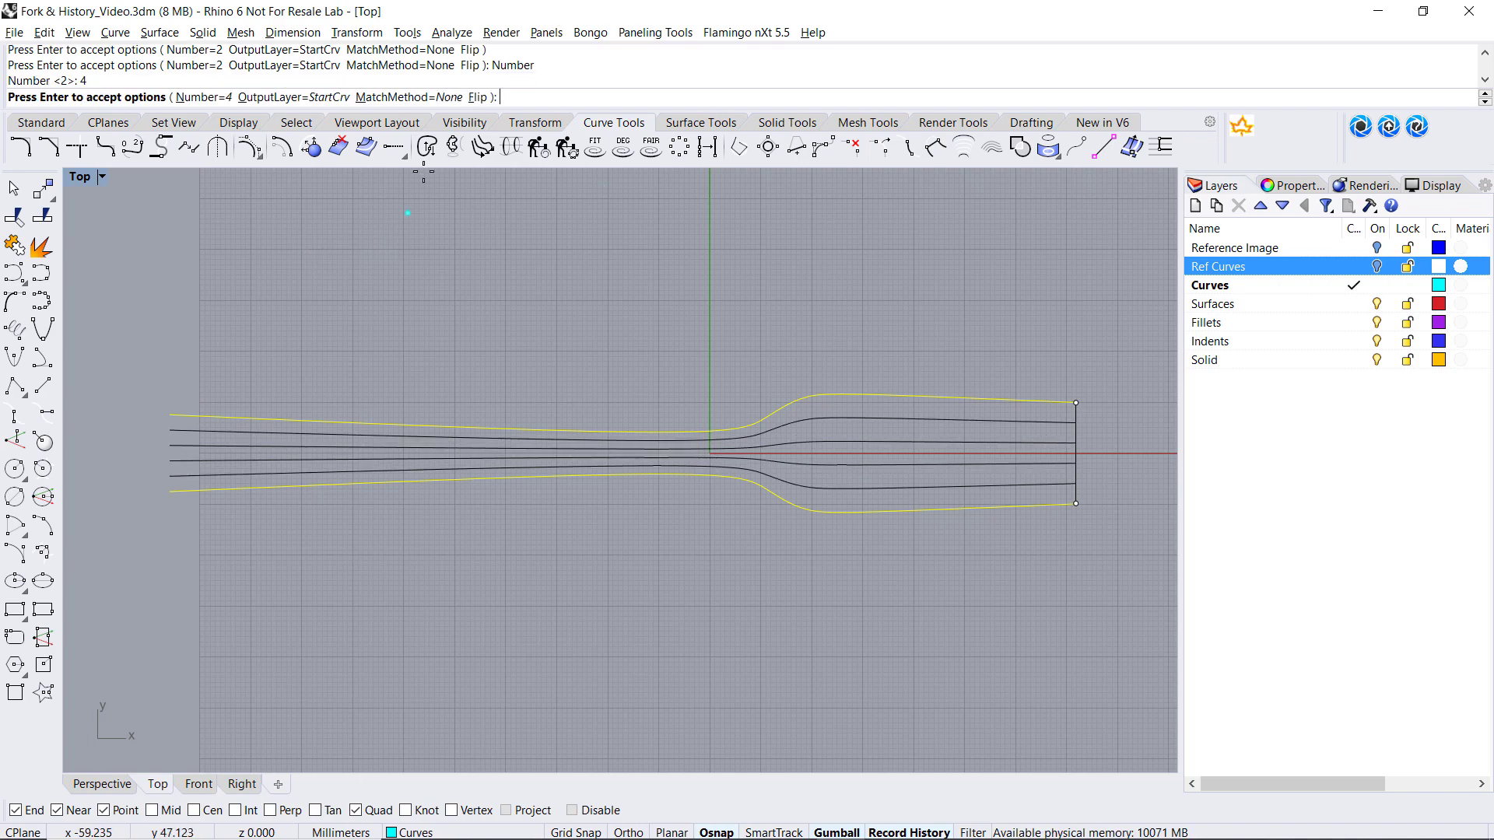
Set MatchMethod to None and Number to 2, then create the in-between curves.
click(424, 97)
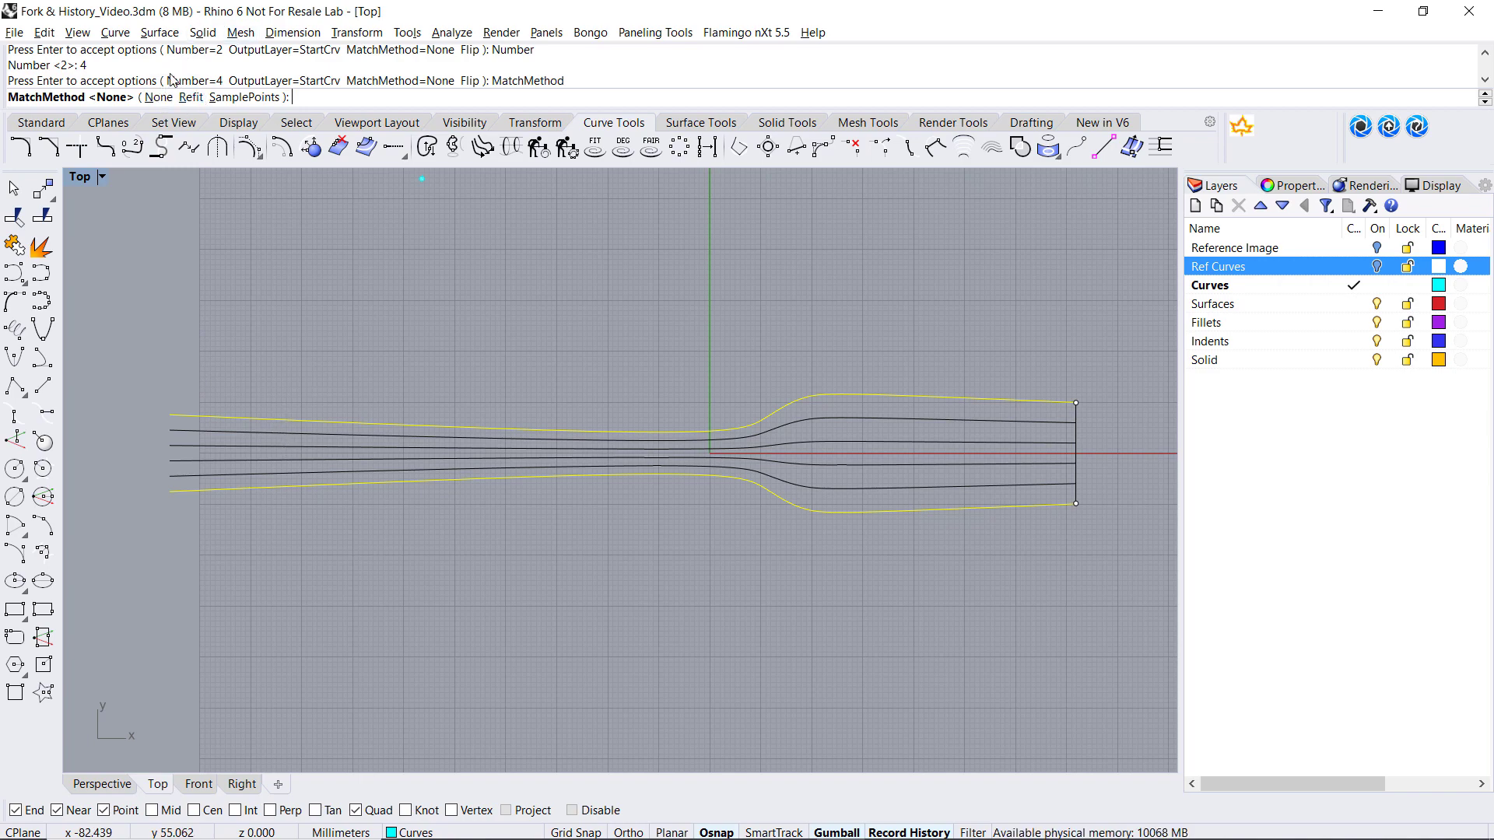
click(159, 98)
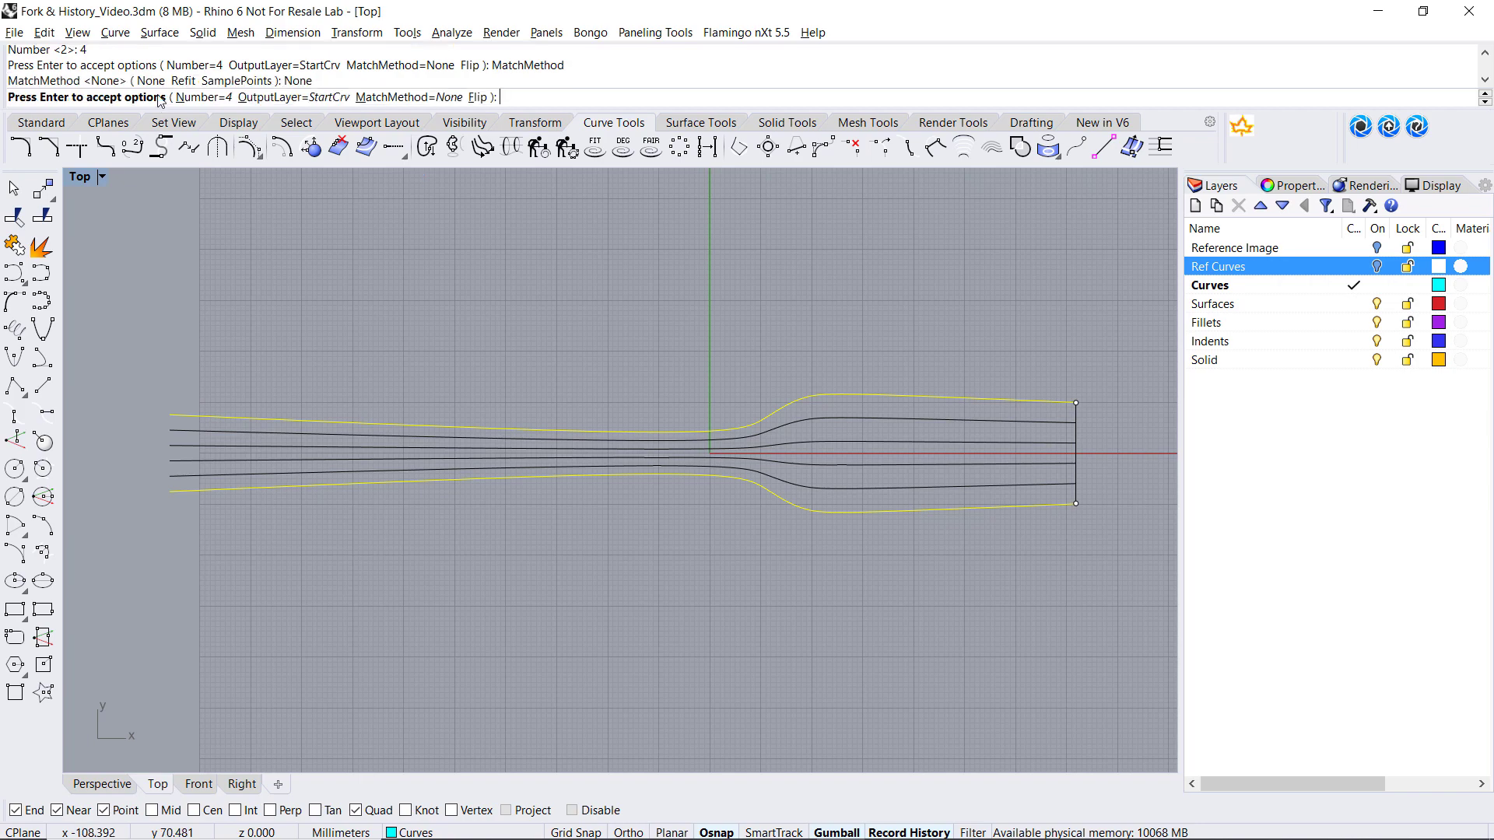
click(204, 98)
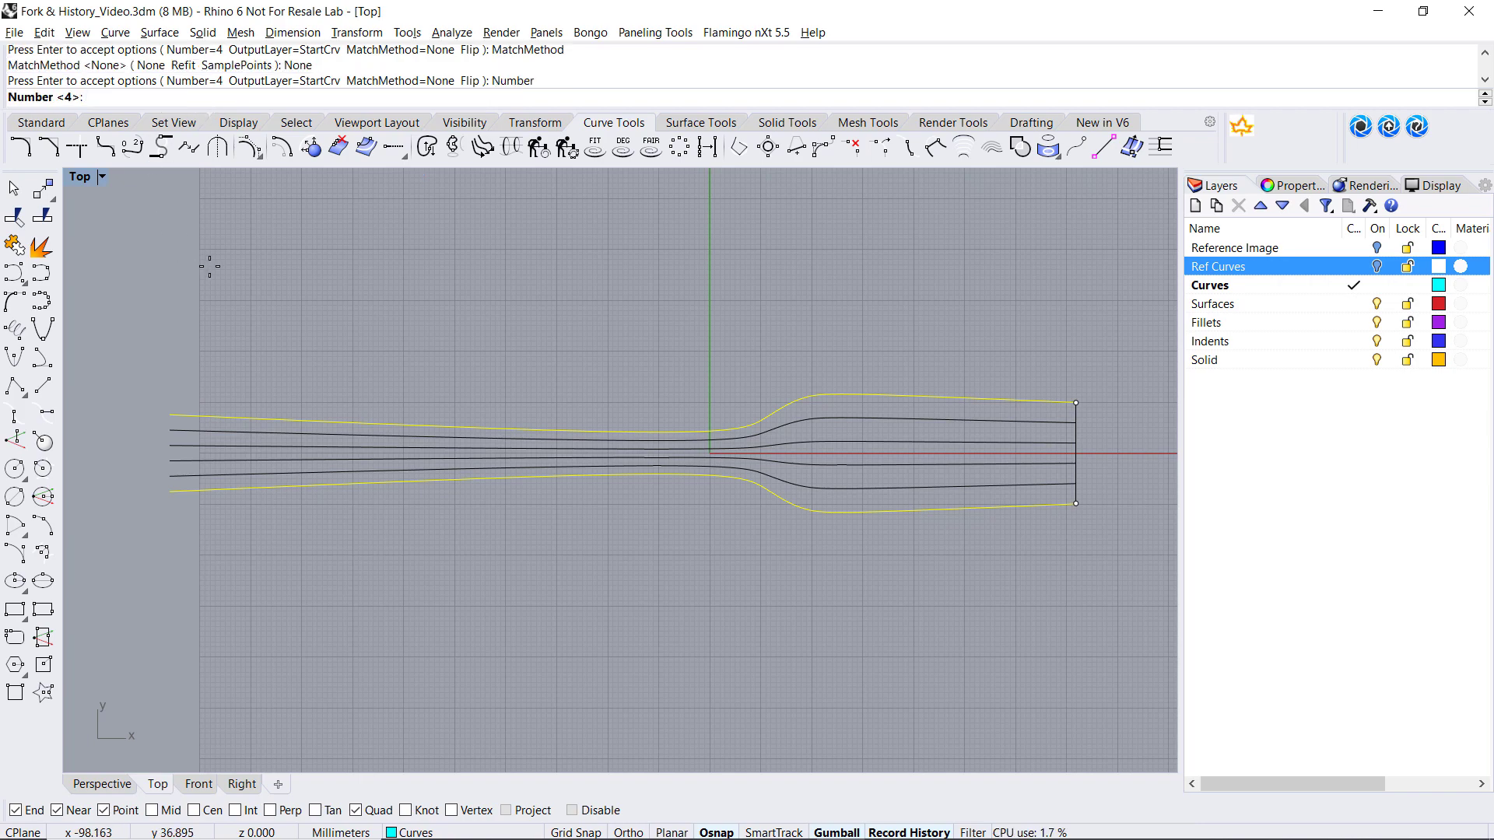
text(2)
key(Return)
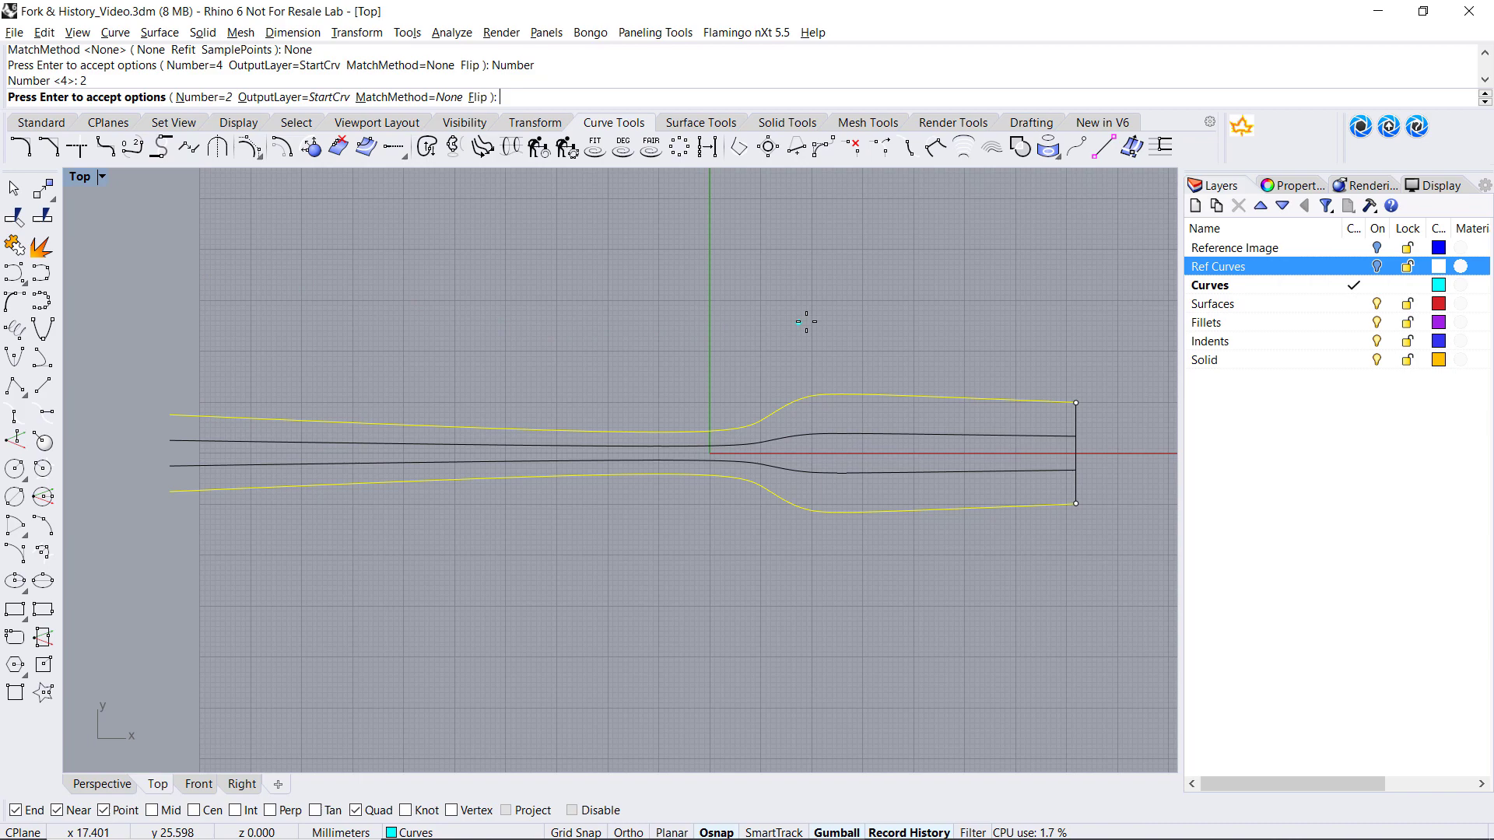
key(Return)
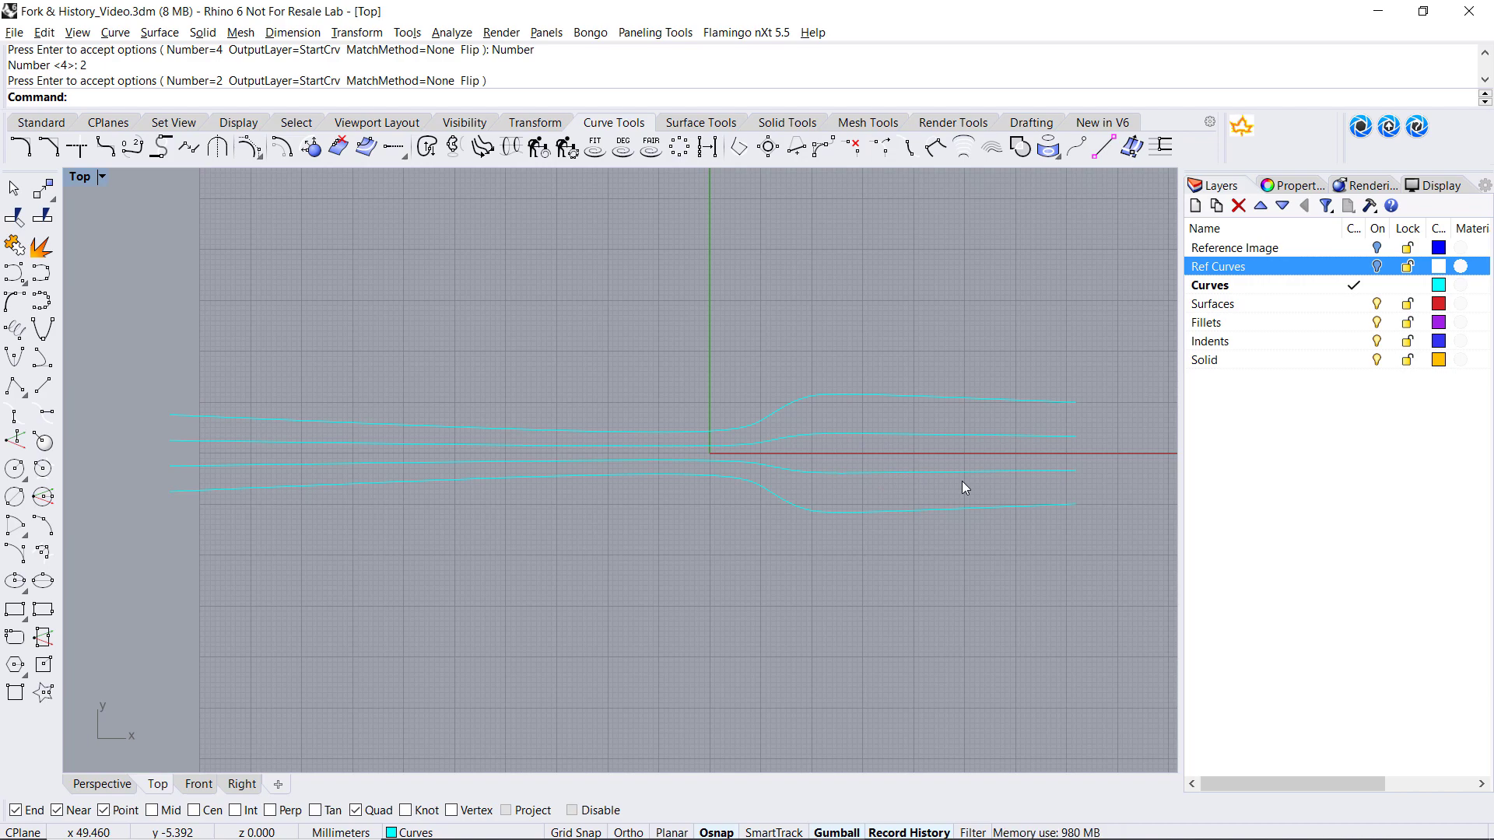
Select all four profile curves: both outlines and the two tweened curves.
click(969, 399)
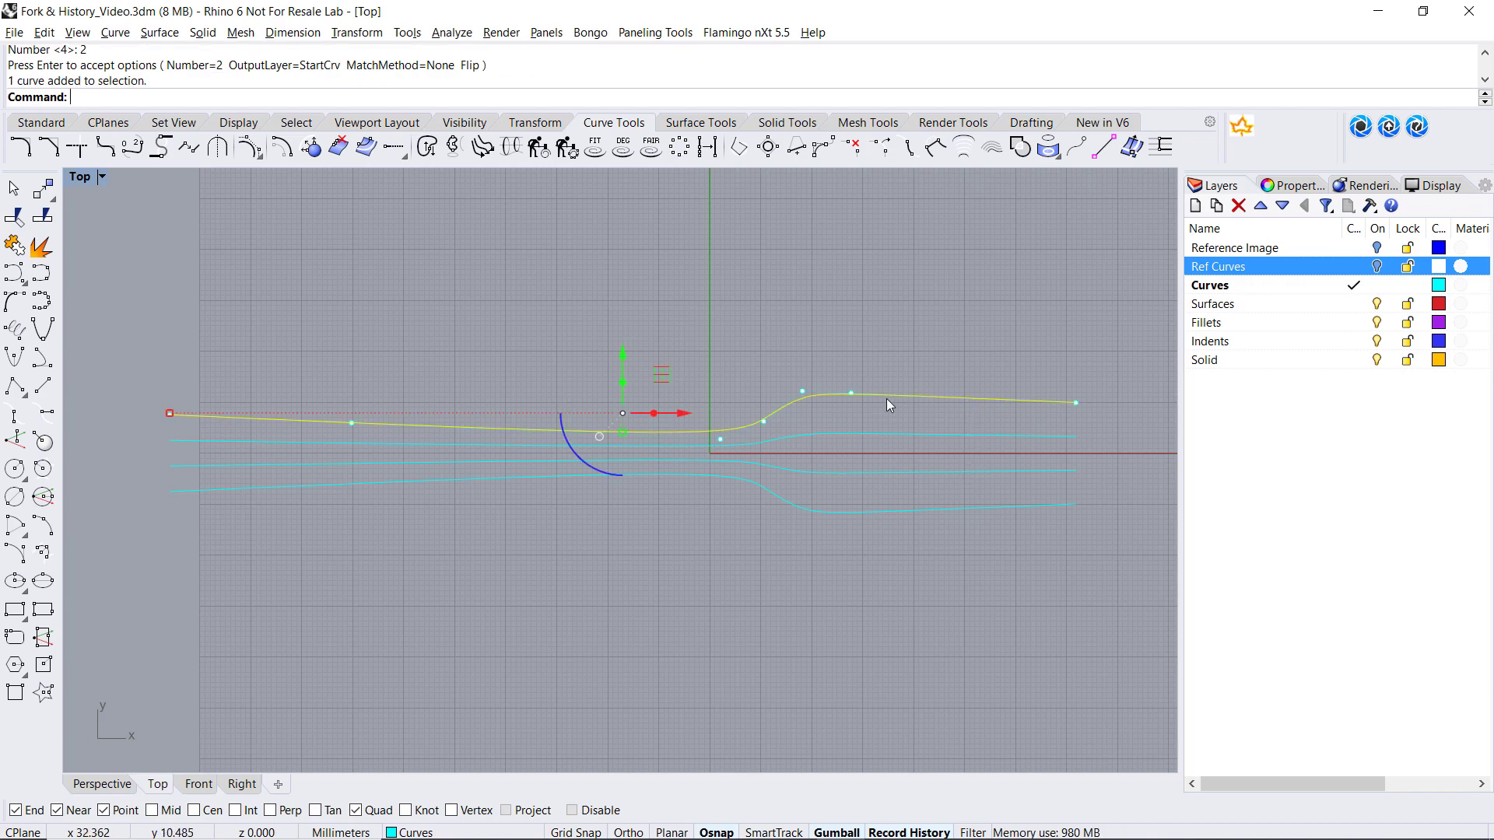
click(1006, 506)
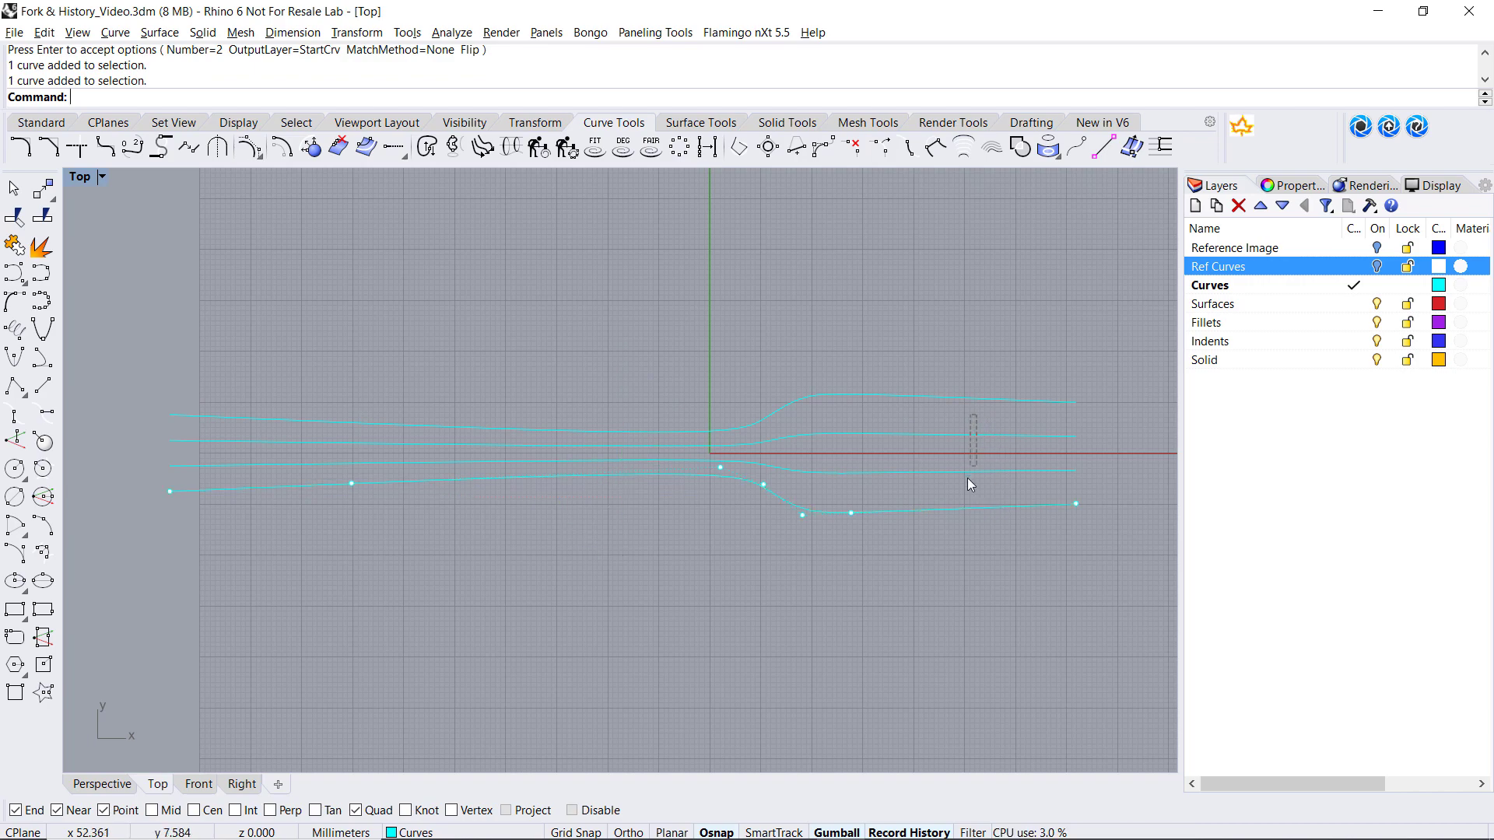
key(Return)
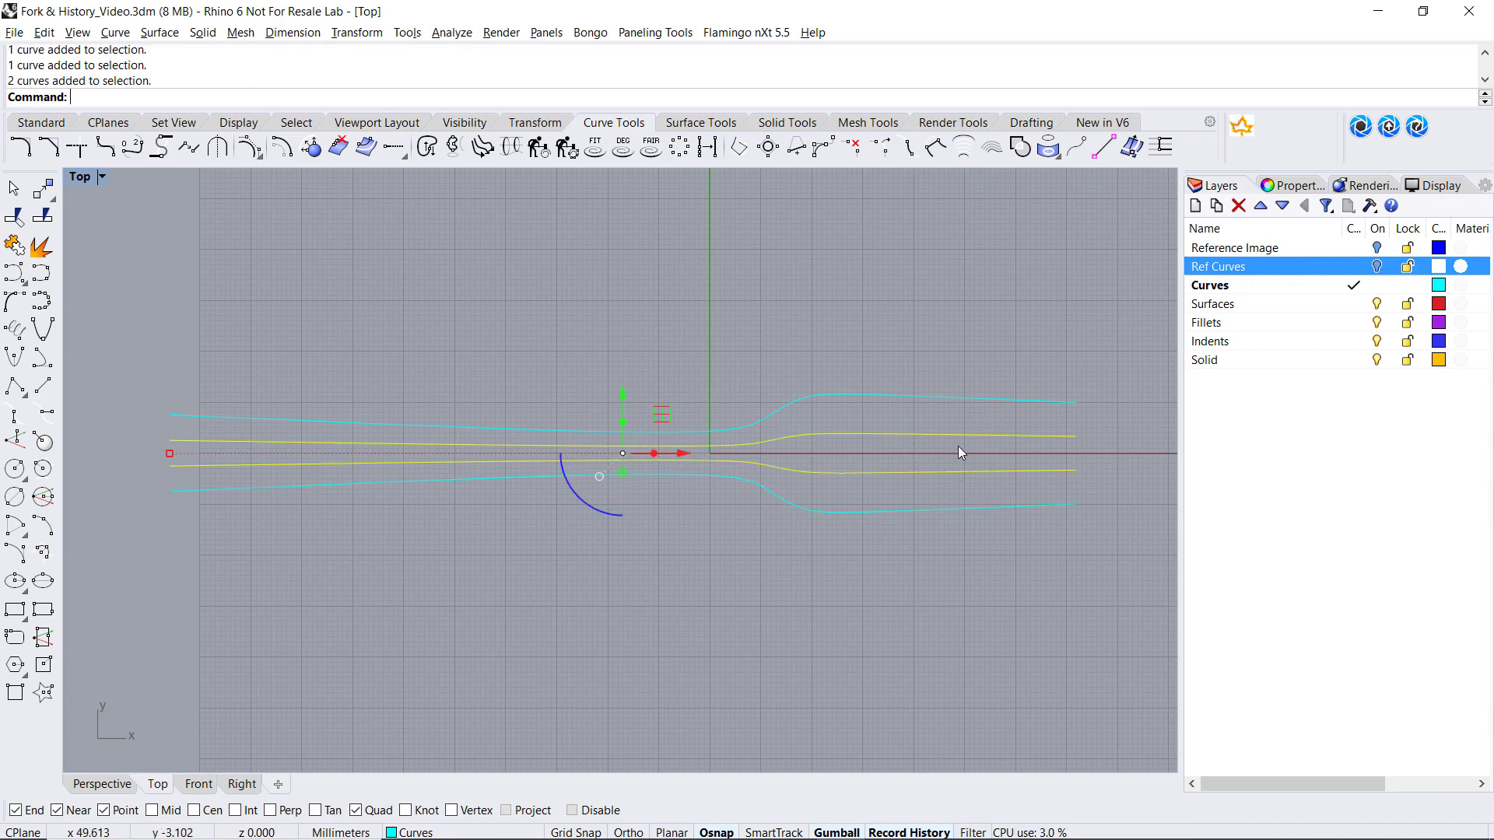
click(950, 395)
click(964, 509)
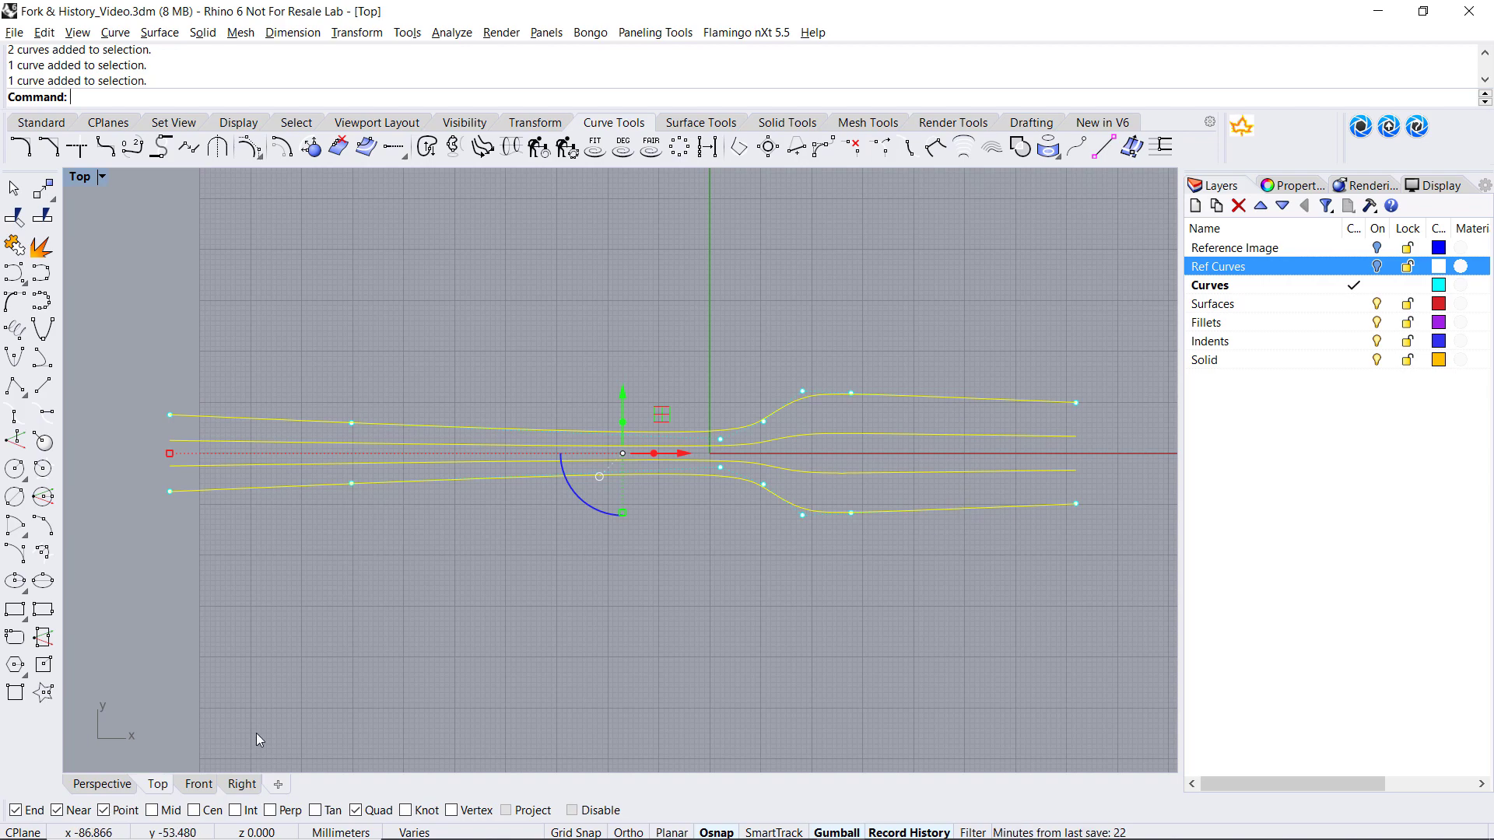
In Perspective, select three outline control points near the tine split and lower them.
click(123, 782)
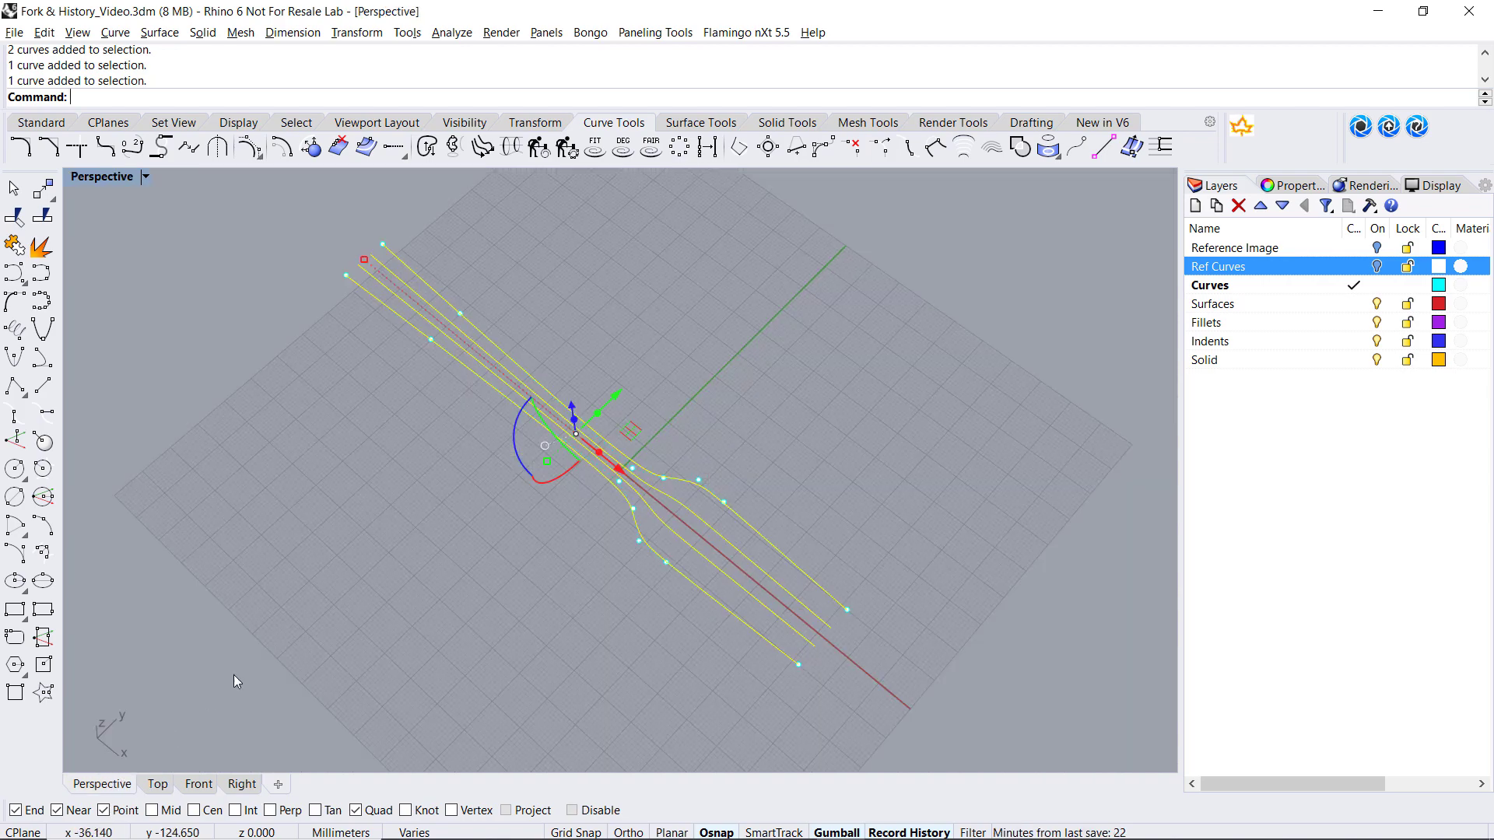
click(234, 675)
right_drag(233, 675, 428, 508)
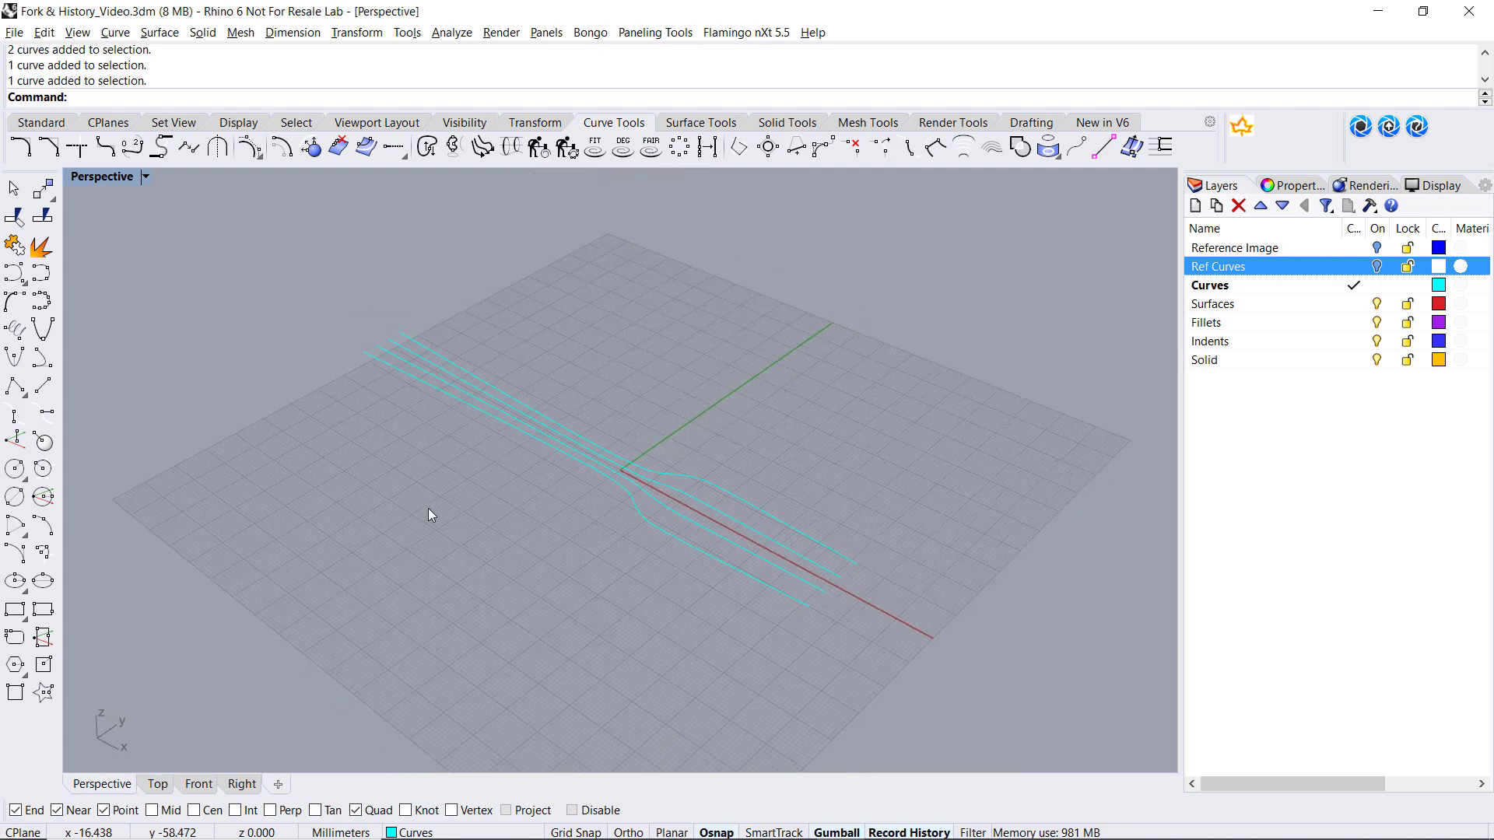
click(689, 477)
scroll(688, 477, up, 3)
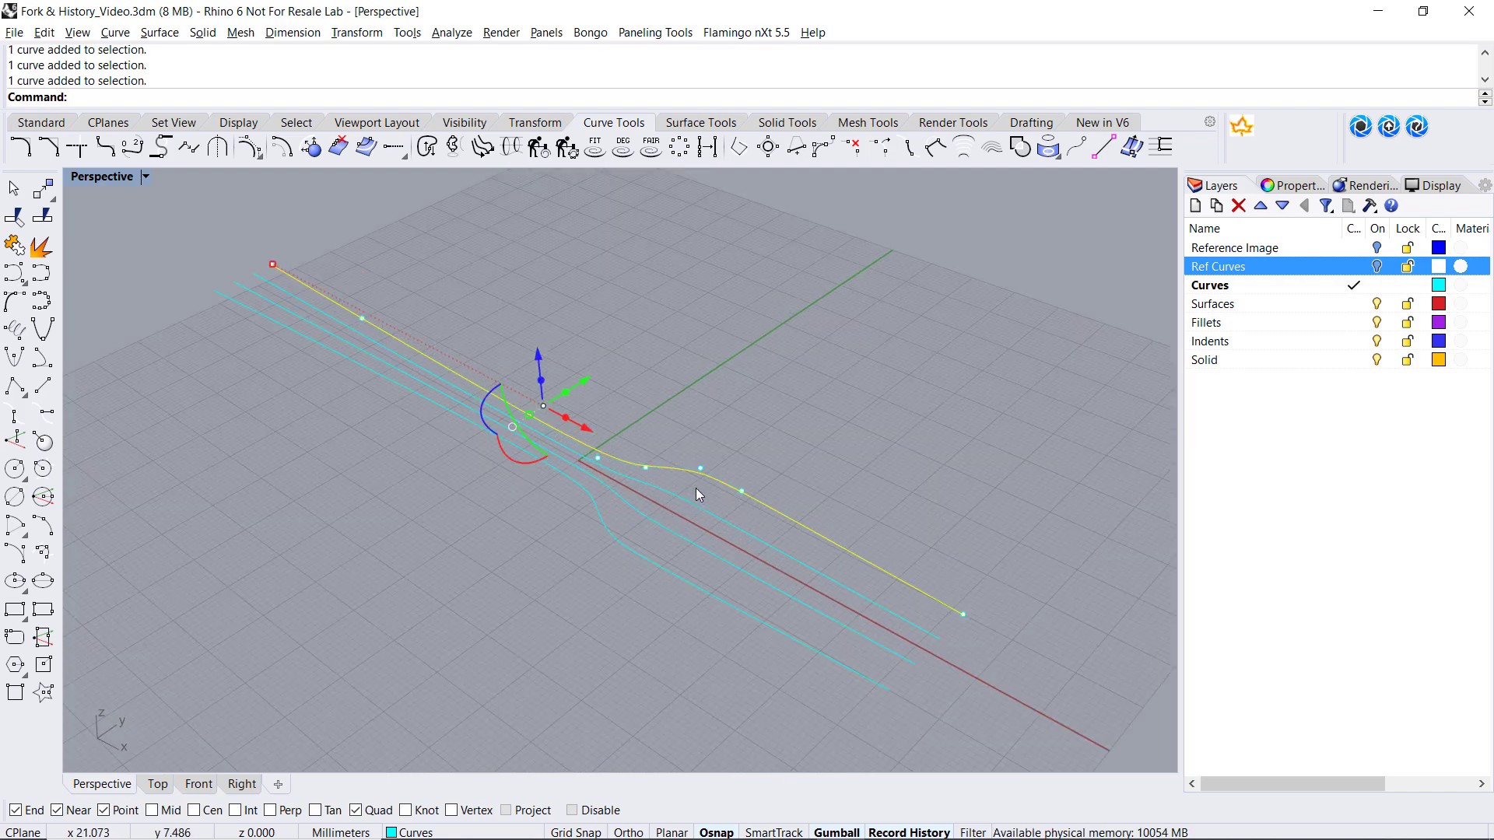
click(702, 472)
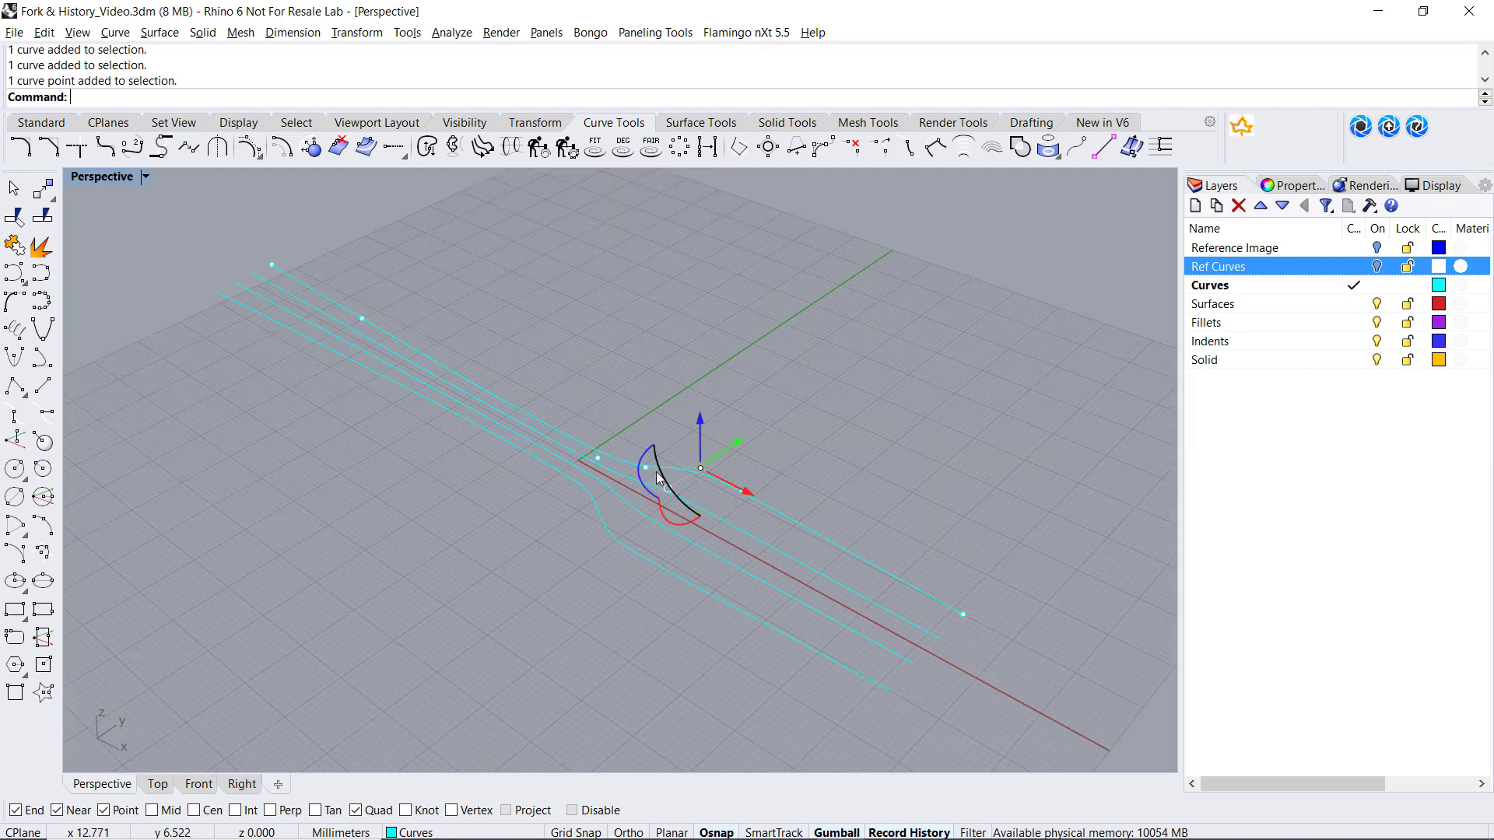
shift+click(645, 470)
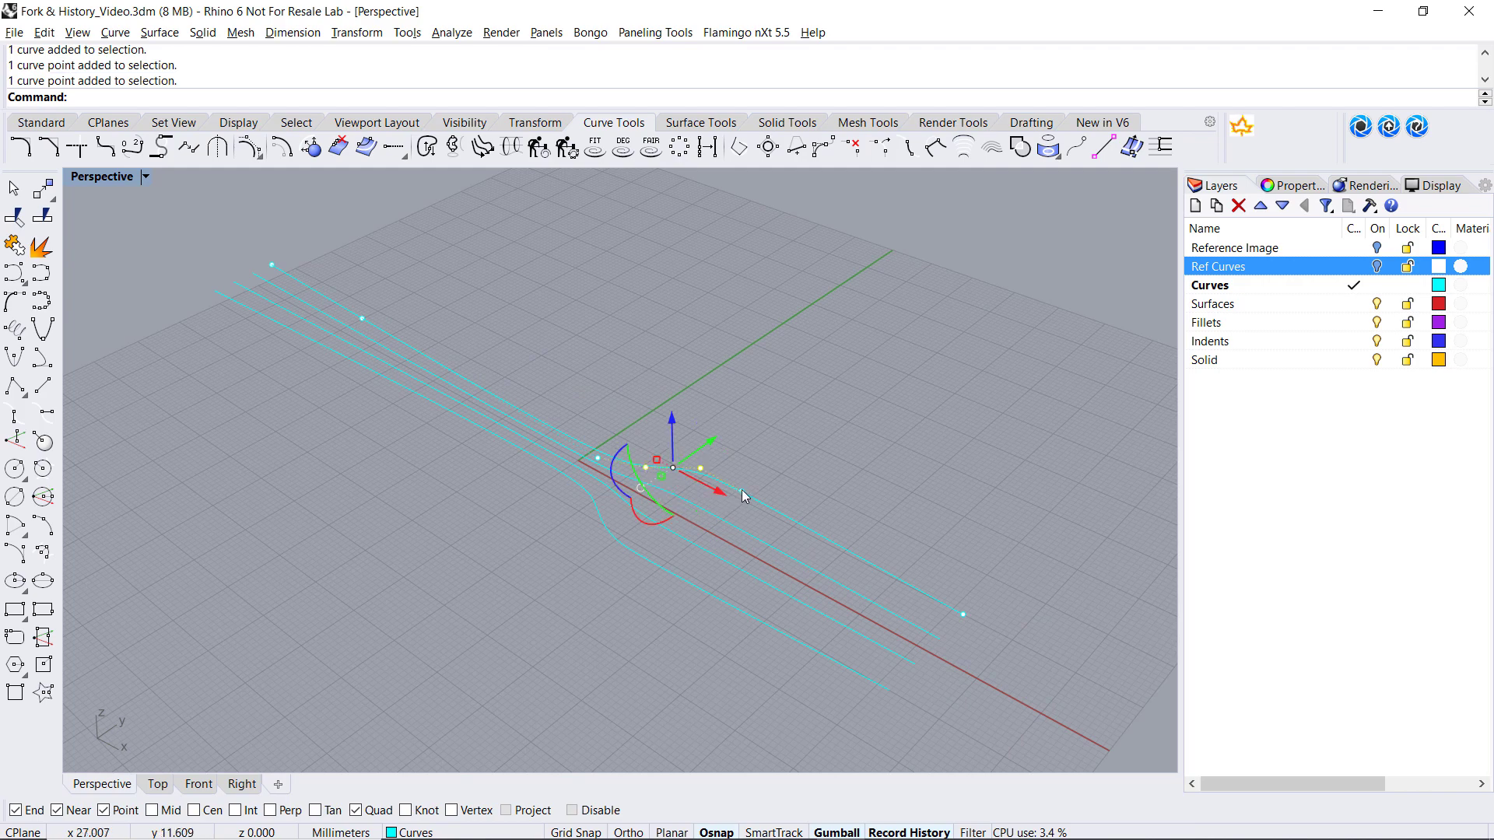
shift+click(742, 491)
right_drag(744, 493, 768, 442)
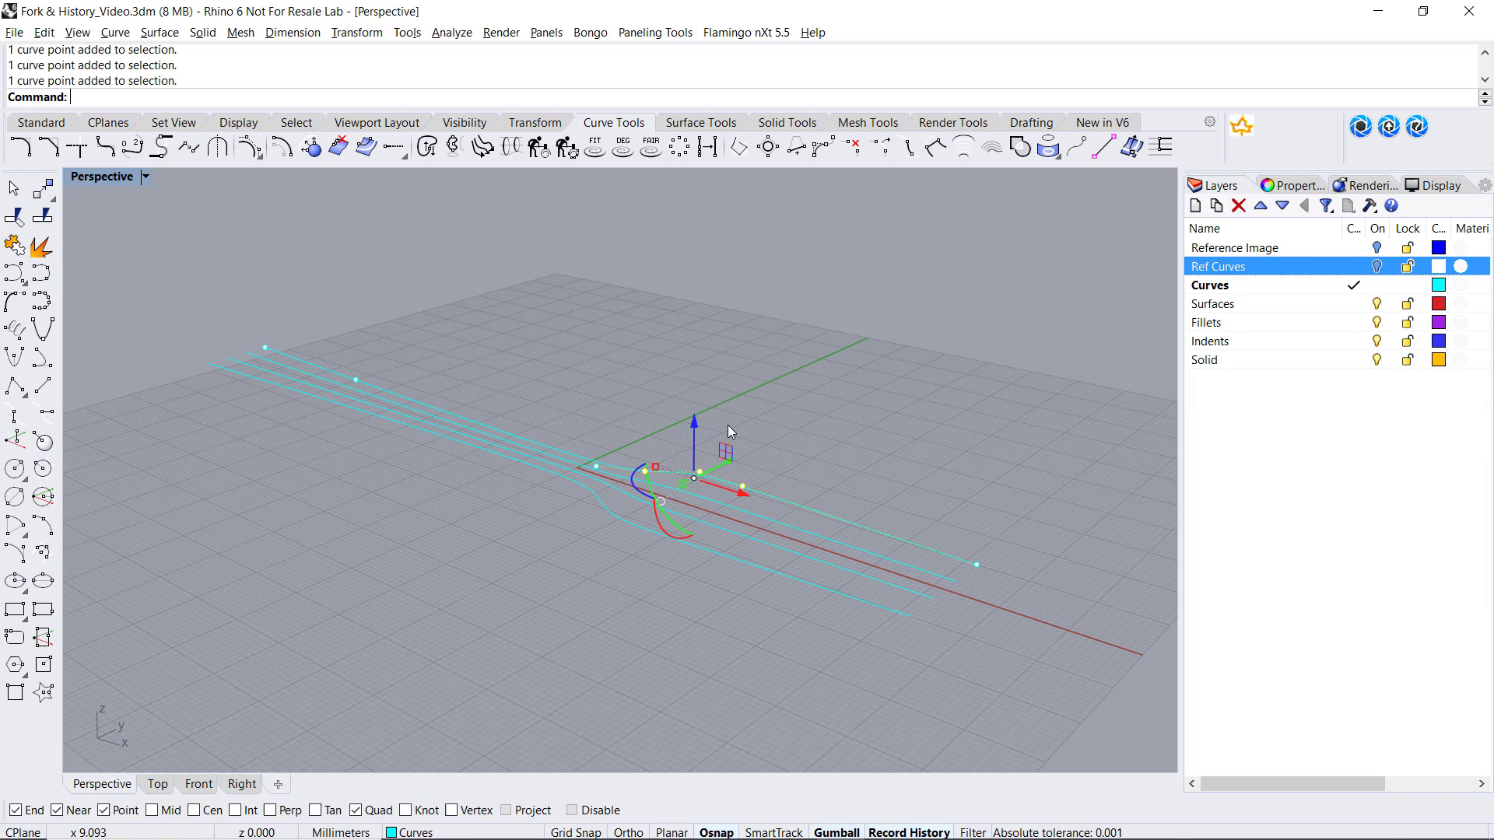
drag(694, 422, 684, 511)
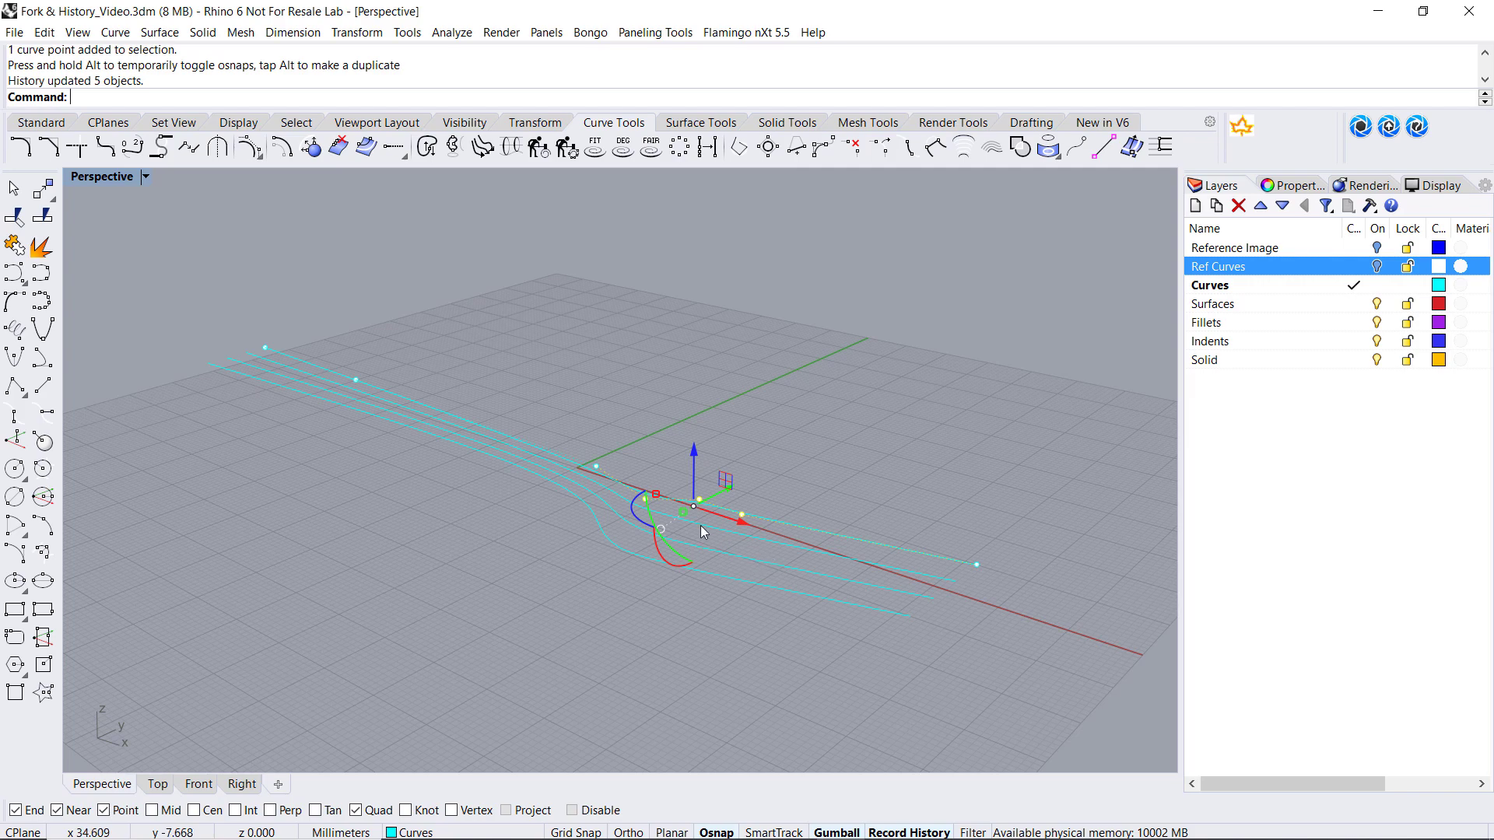
Drag more control points with the gumball to reshape the outline as tween curves follow.
scroll(700, 525, up, 3)
click(698, 476)
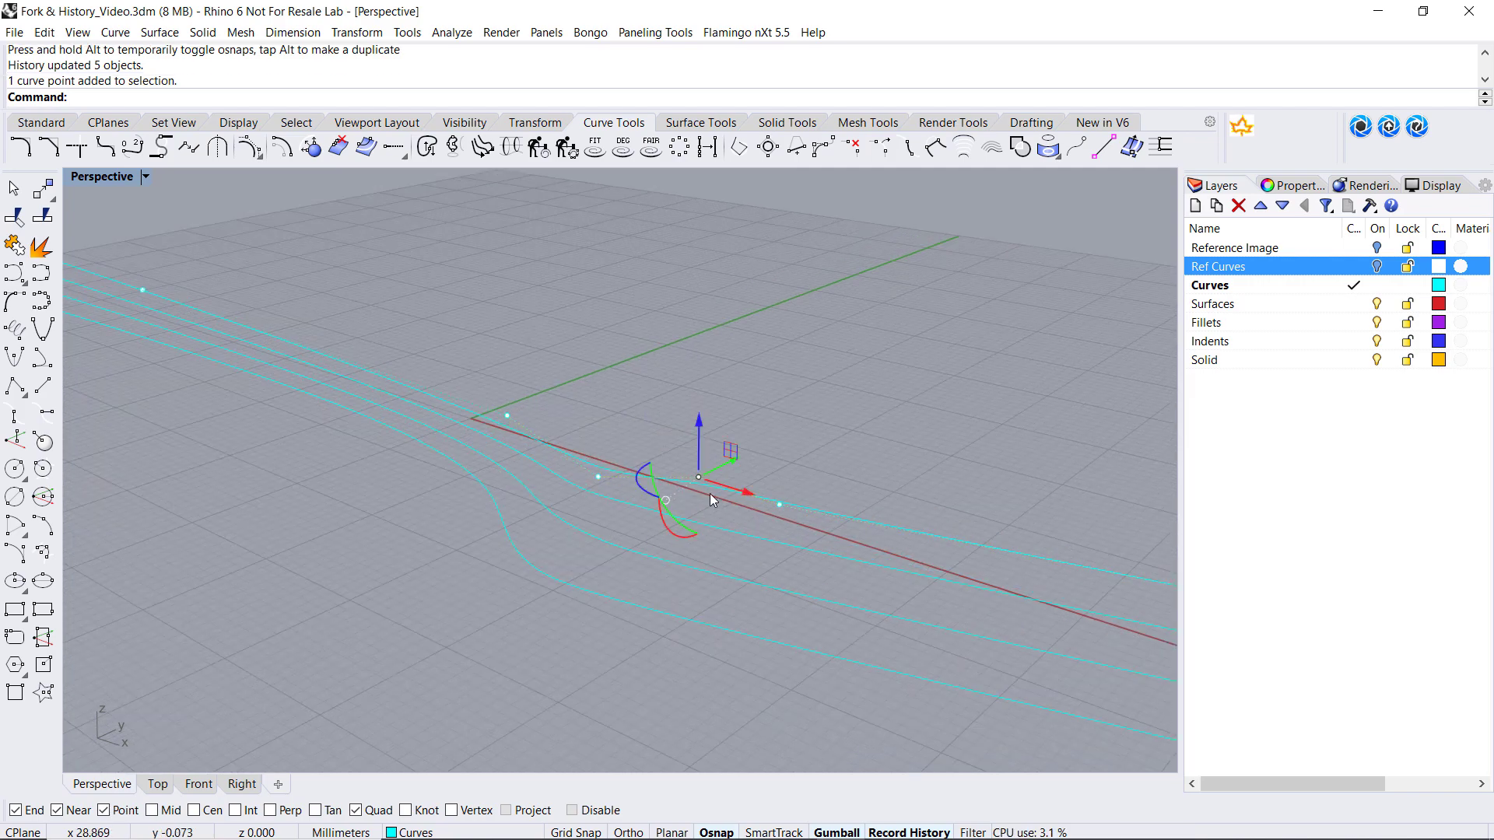
drag(698, 476, 742, 547)
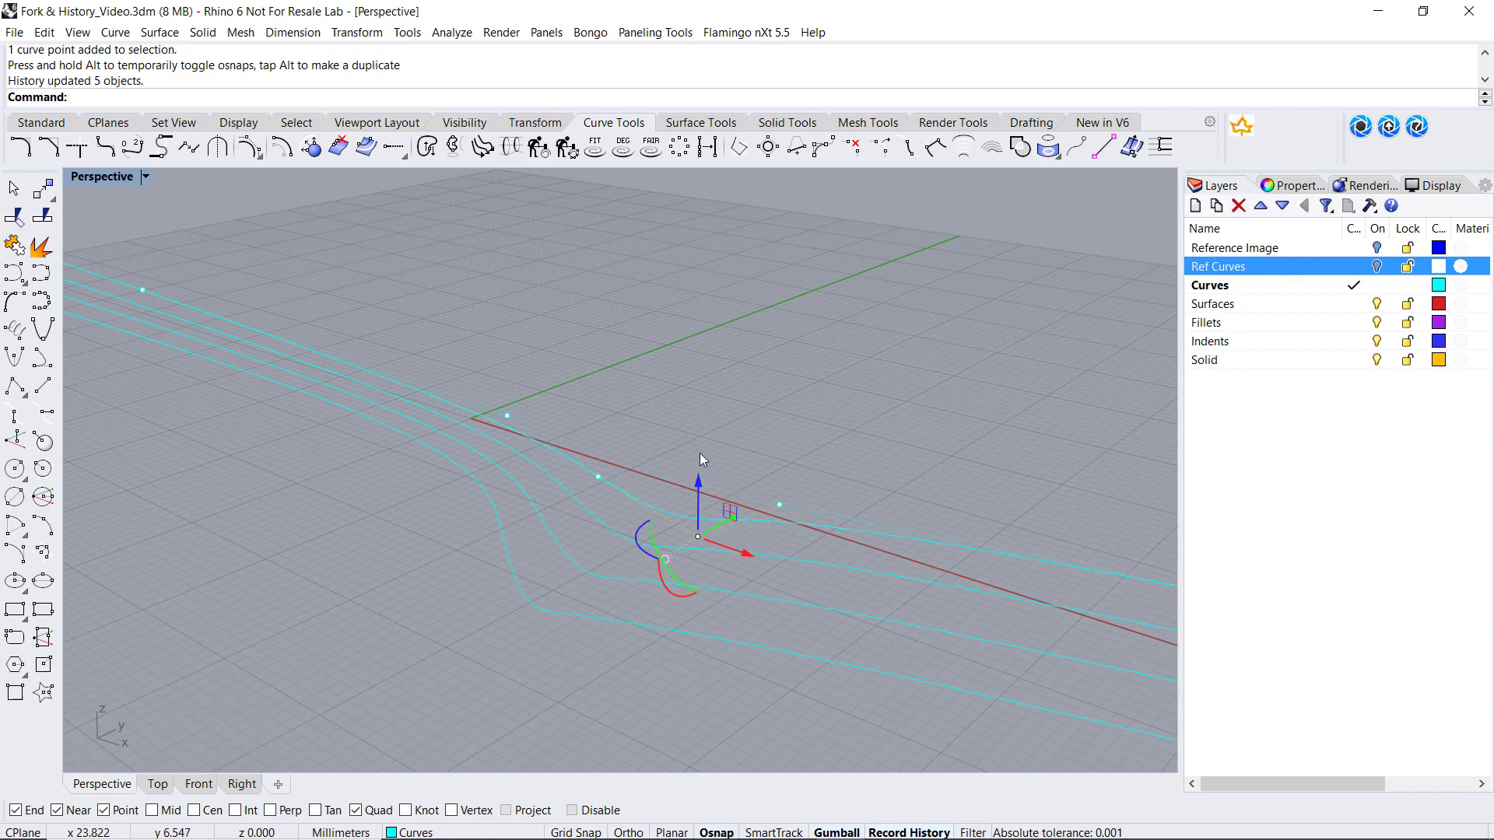
scroll(736, 464, down, 1)
drag(755, 495, 785, 490)
right_drag(784, 490, 661, 524)
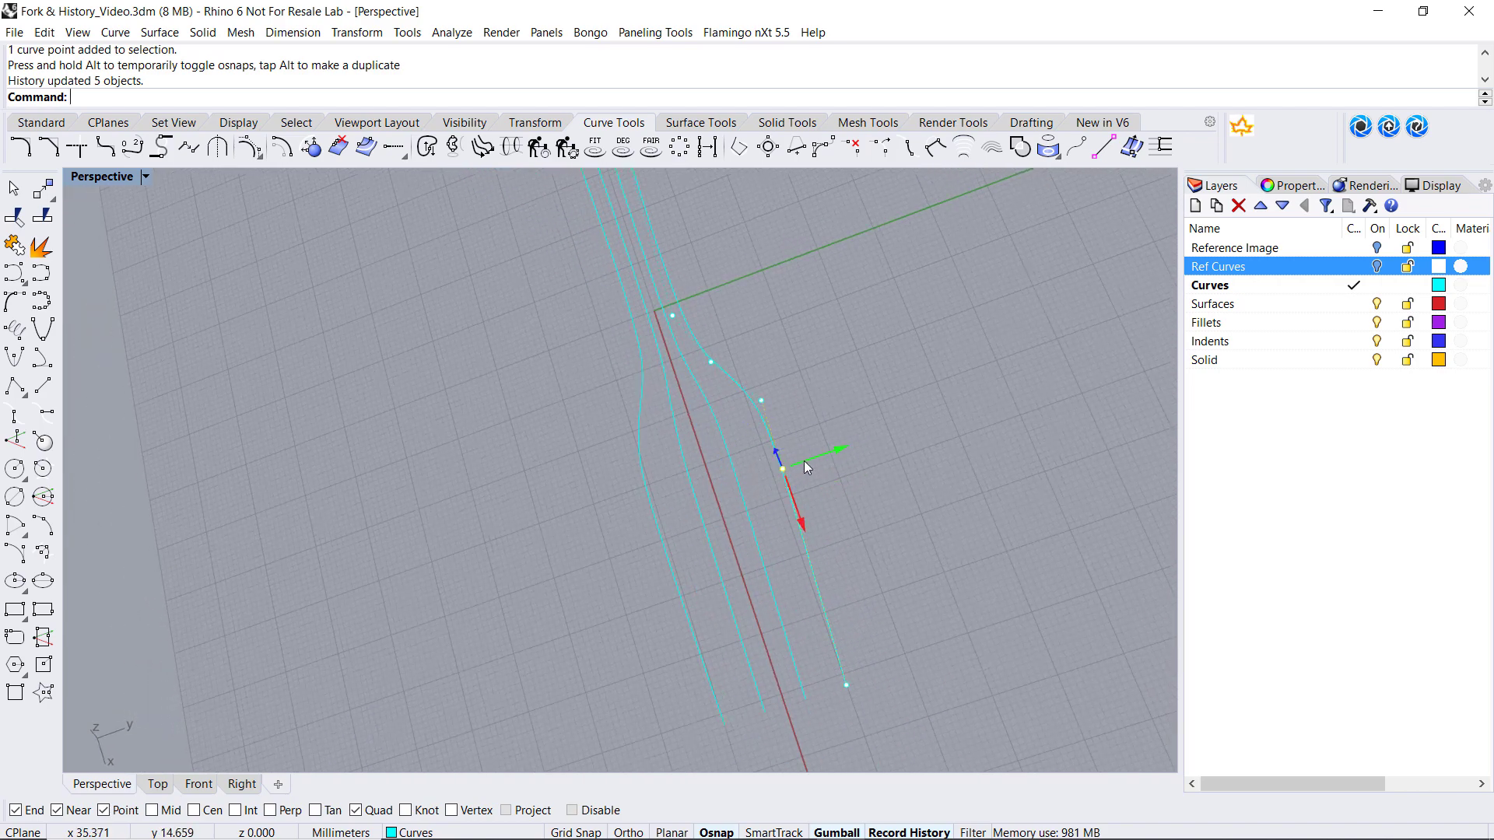
drag(801, 473, 811, 459)
right_drag(811, 460, 907, 554)
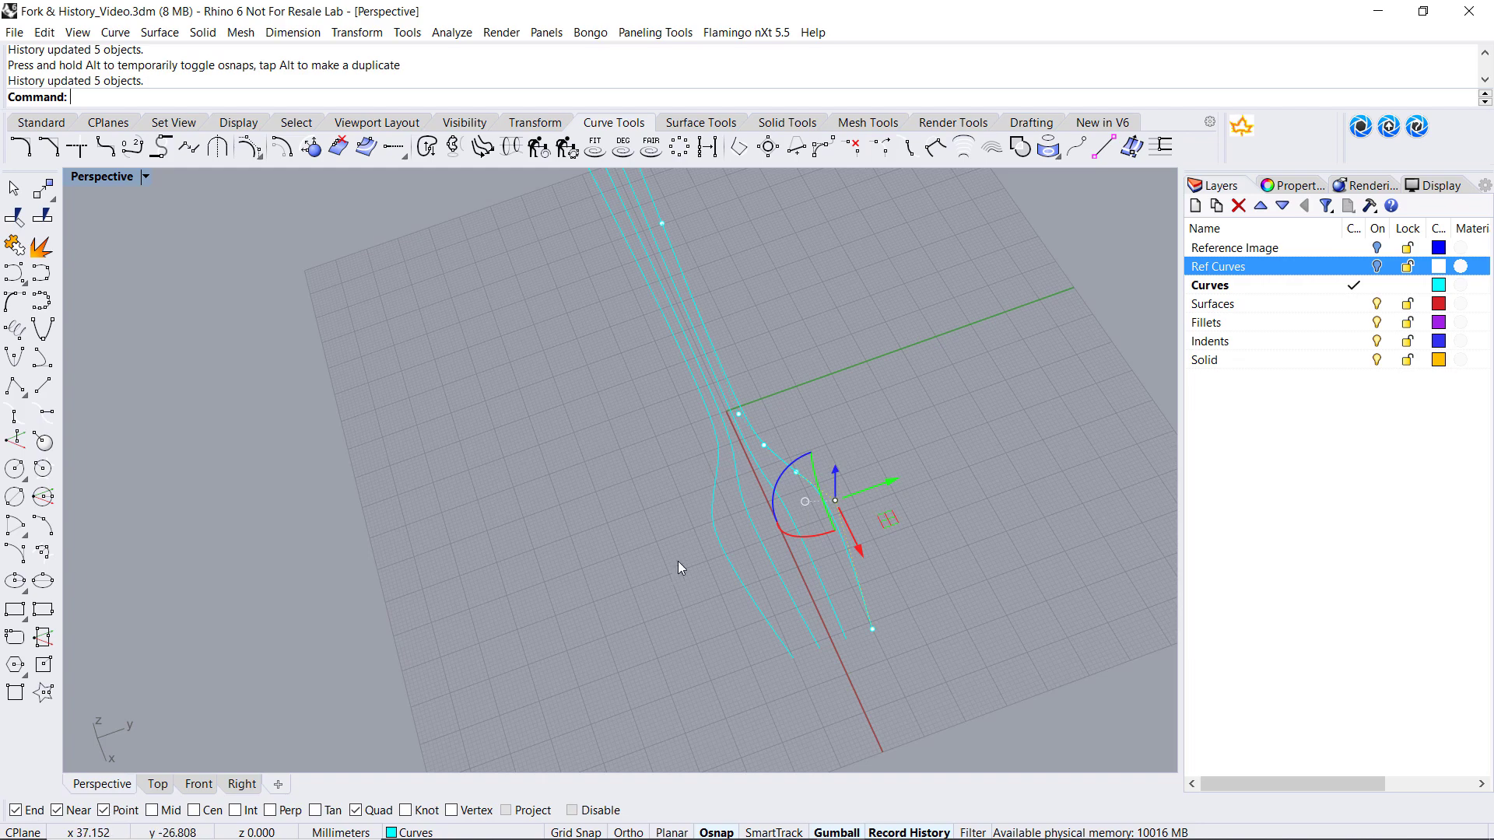
Nudge the selection further along an axis, then view from above and clear the selection.
mouse_move(895, 587)
right_down()
mouse_move(894, 632)
mouse_move(874, 566)
right_up()
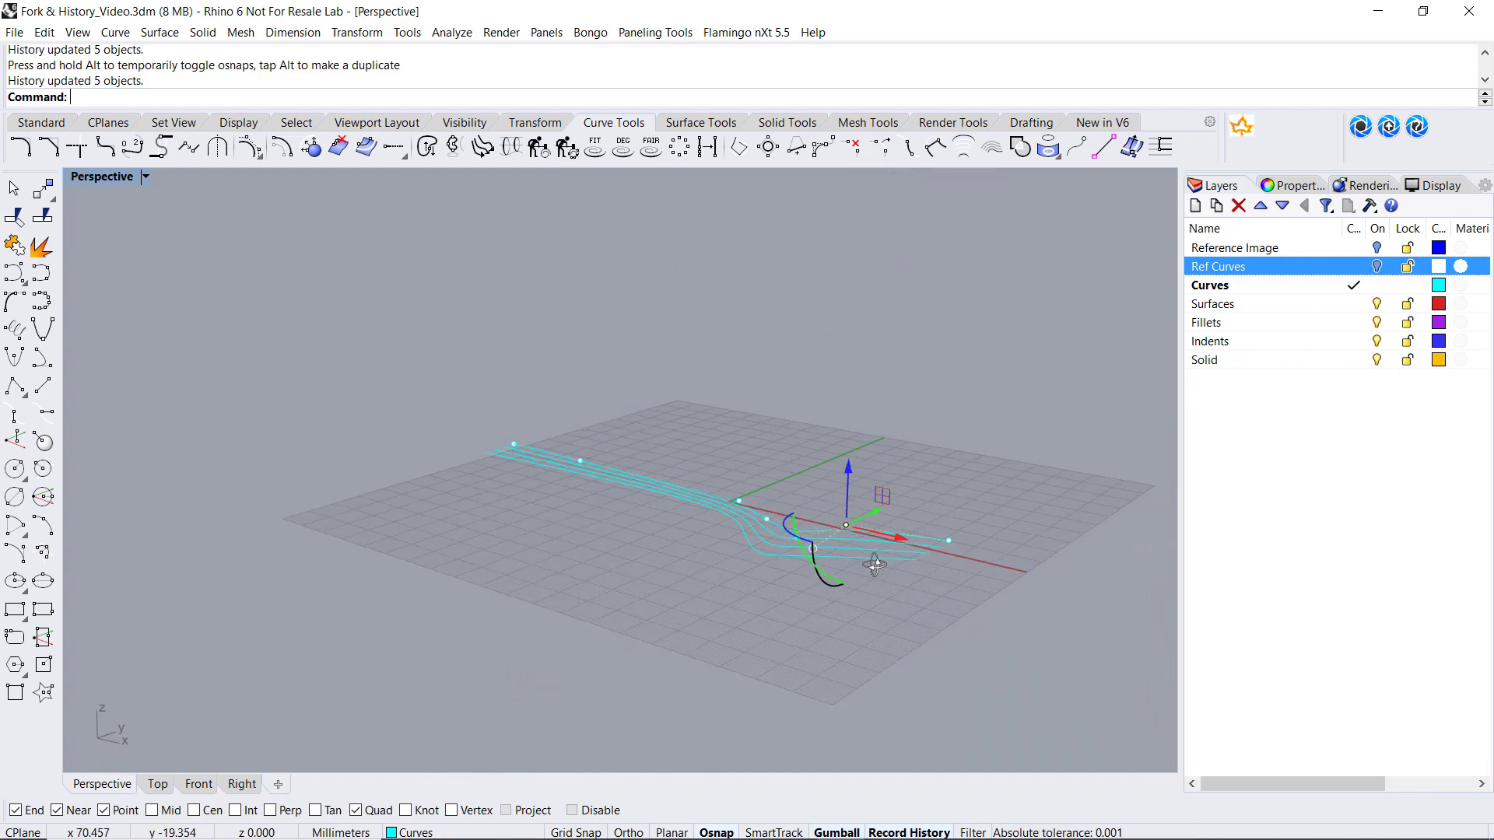
drag(864, 534, 855, 539)
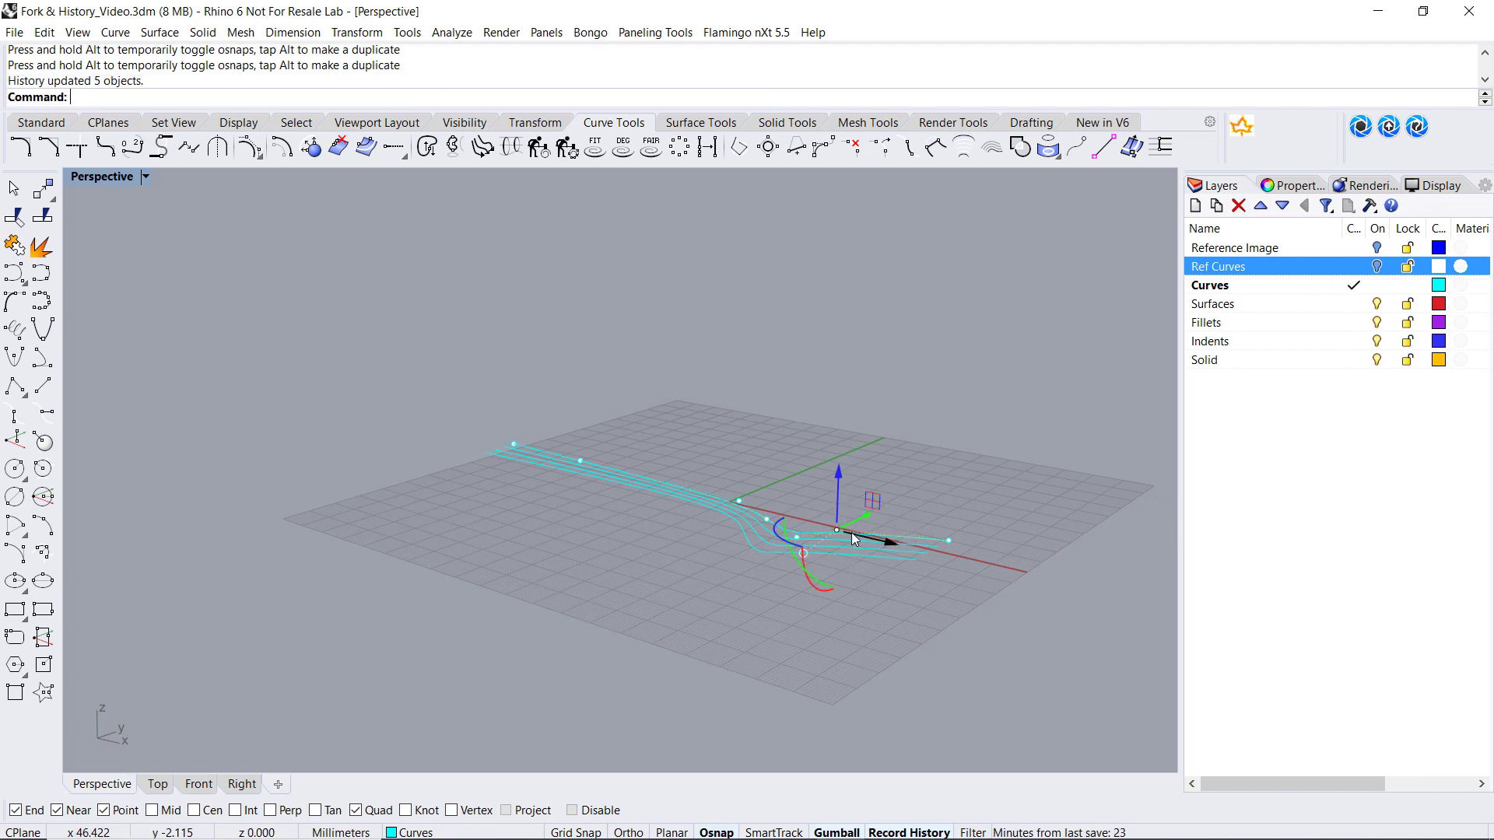
right_drag(842, 492, 867, 551)
drag(834, 519, 870, 533)
right_drag(870, 533, 886, 511)
key(ctrl)
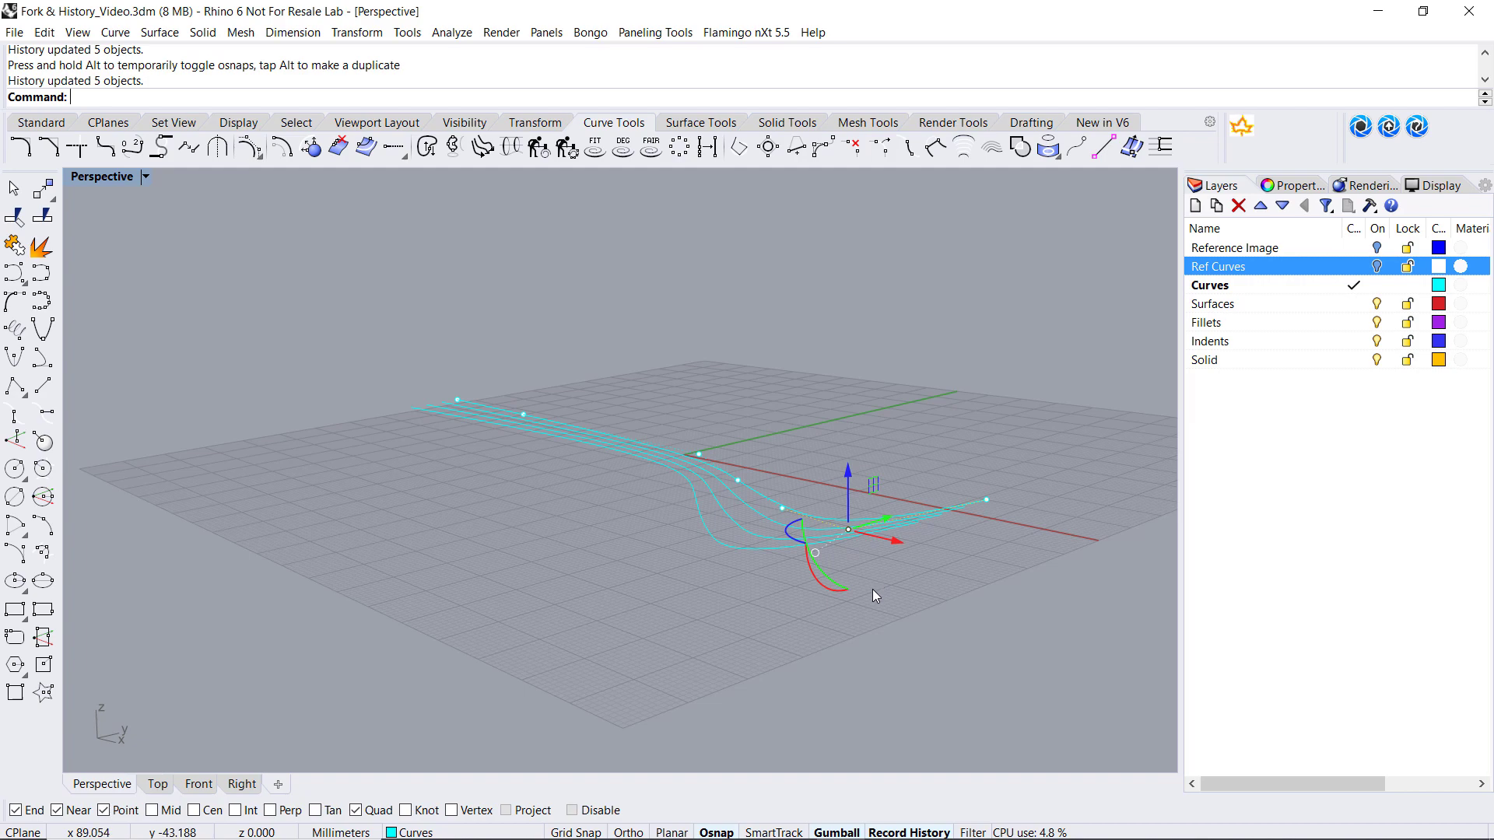
right_drag(644, 471, 714, 619)
key(Escape)
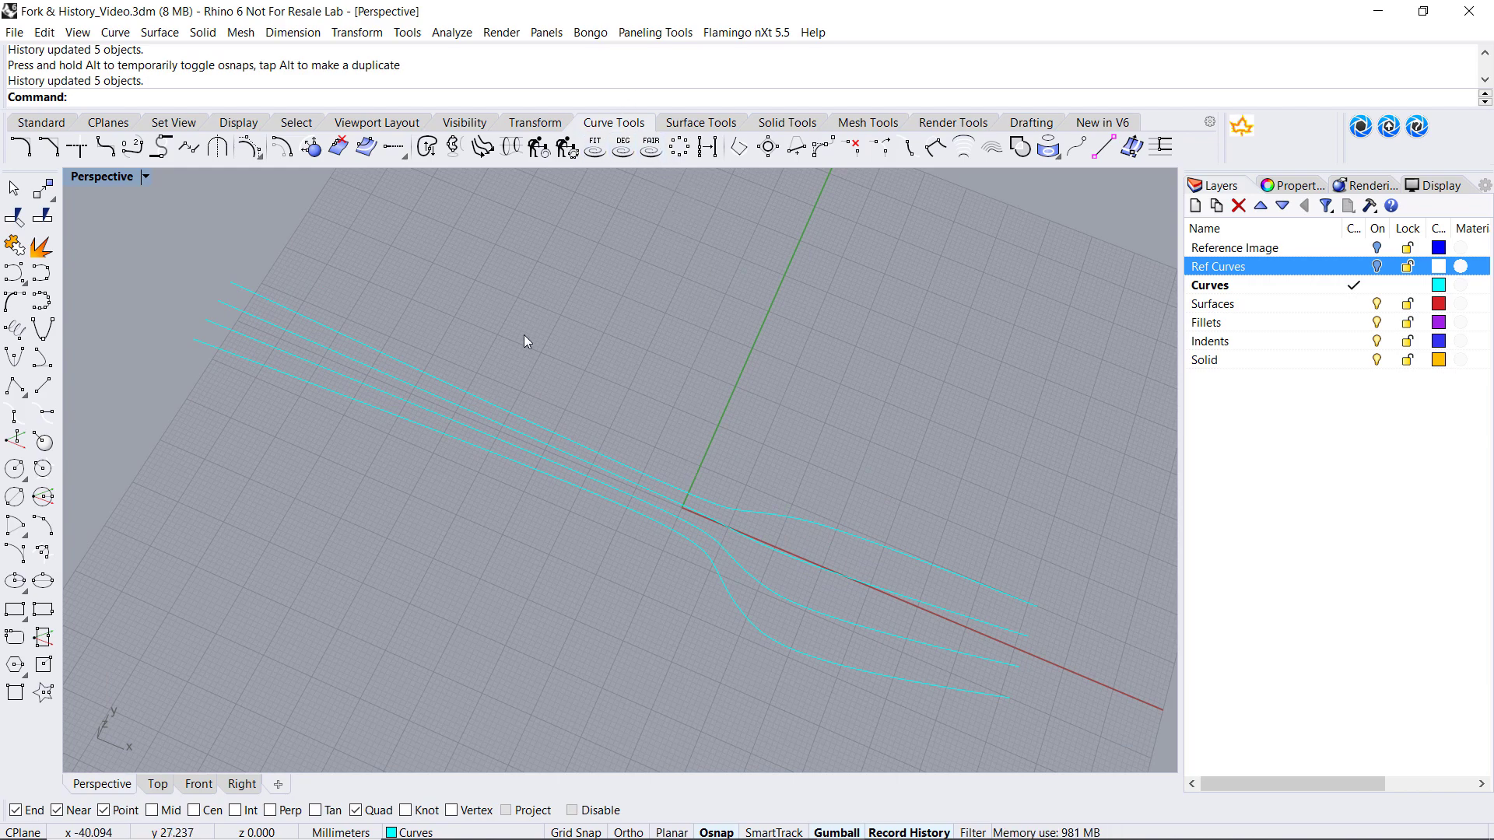
Offset the top outline curve 3 mm outward with Loose=Yes, then check the new curve.
click(283, 150)
shift+right_drag(428, 263, 358, 208)
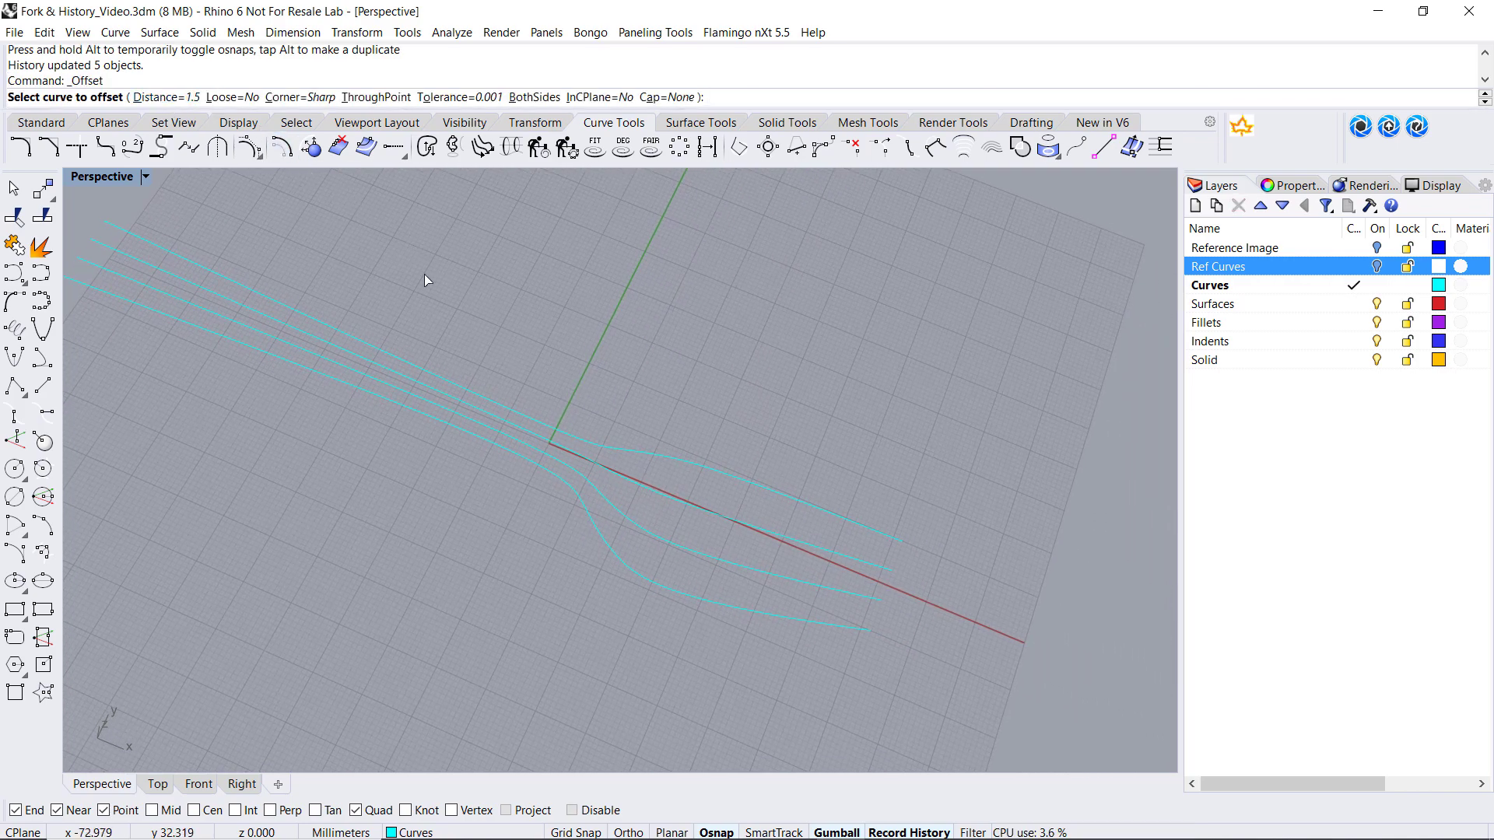
text(3)
key(Return)
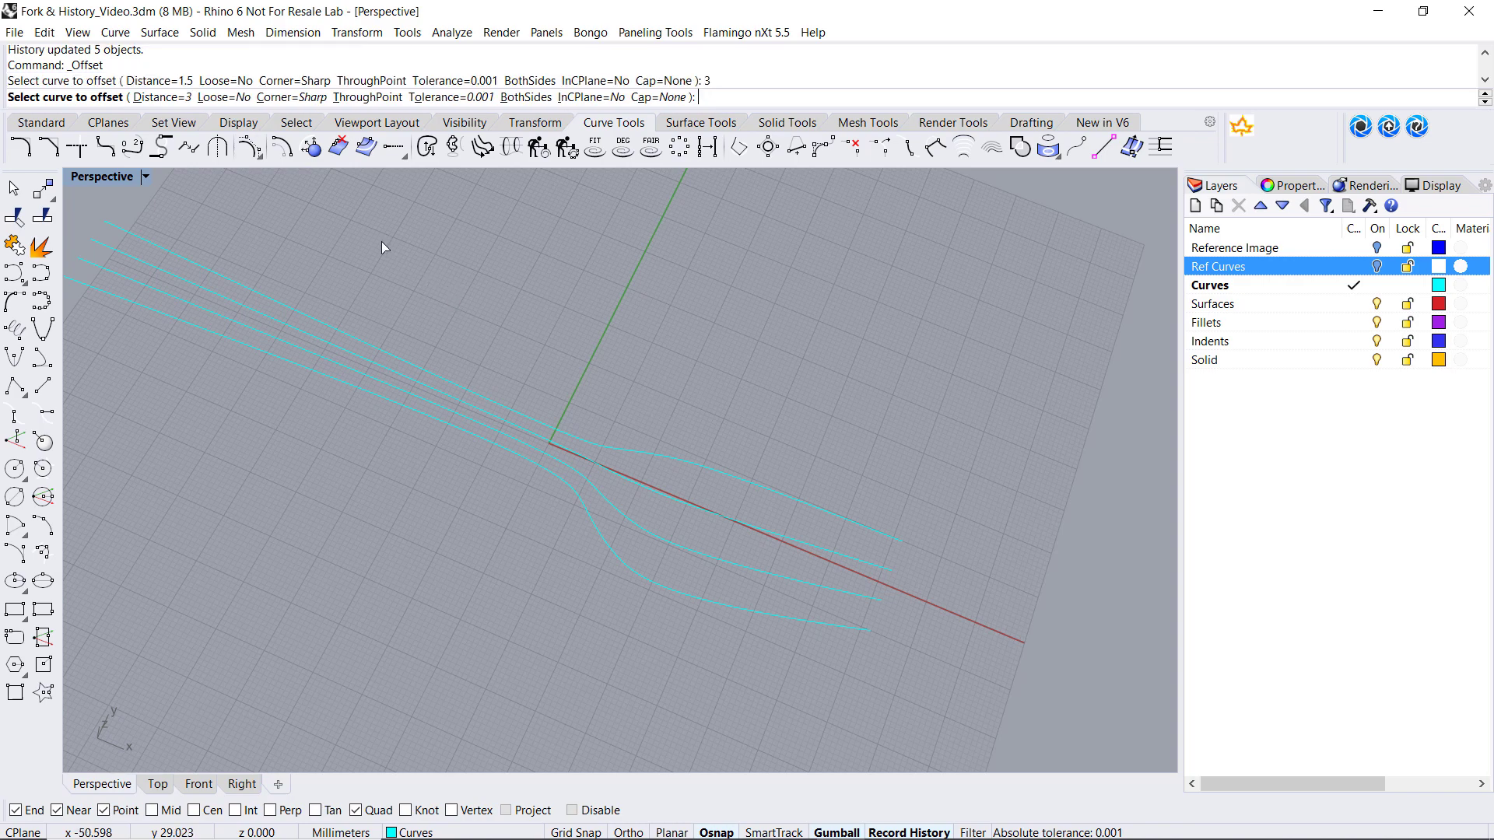
click(224, 97)
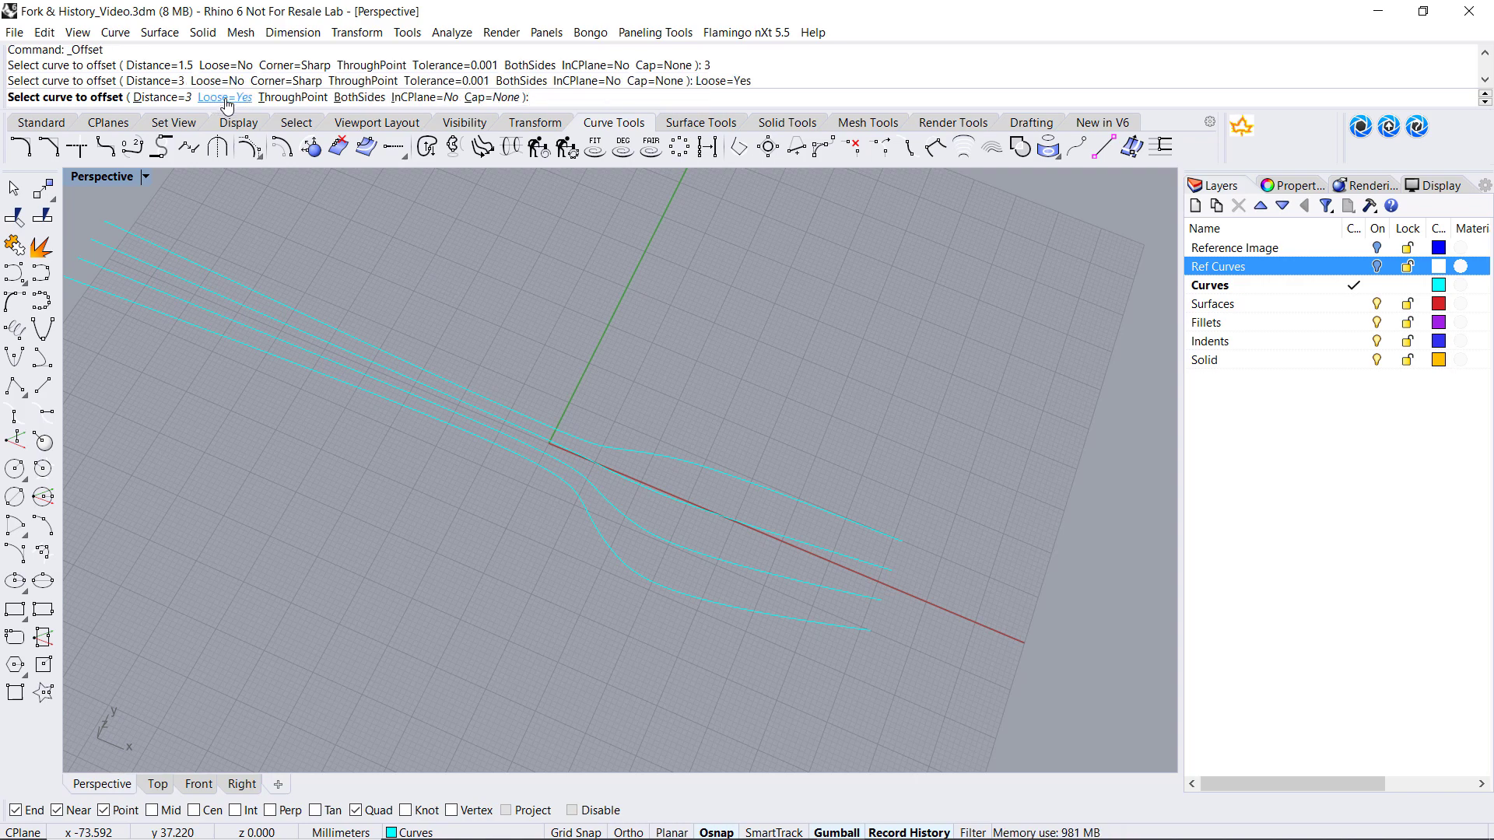
click(655, 461)
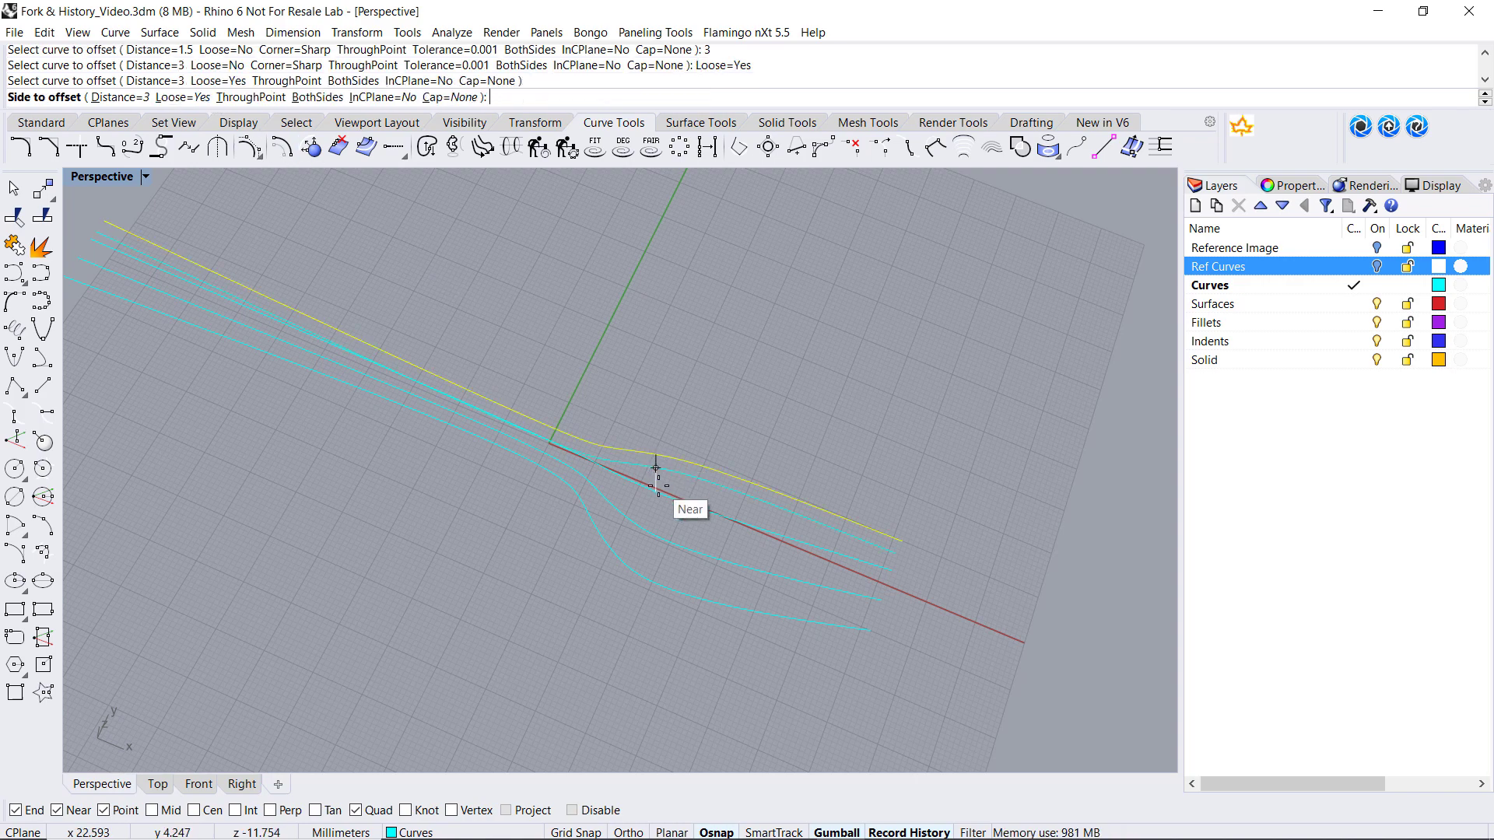
click(670, 476)
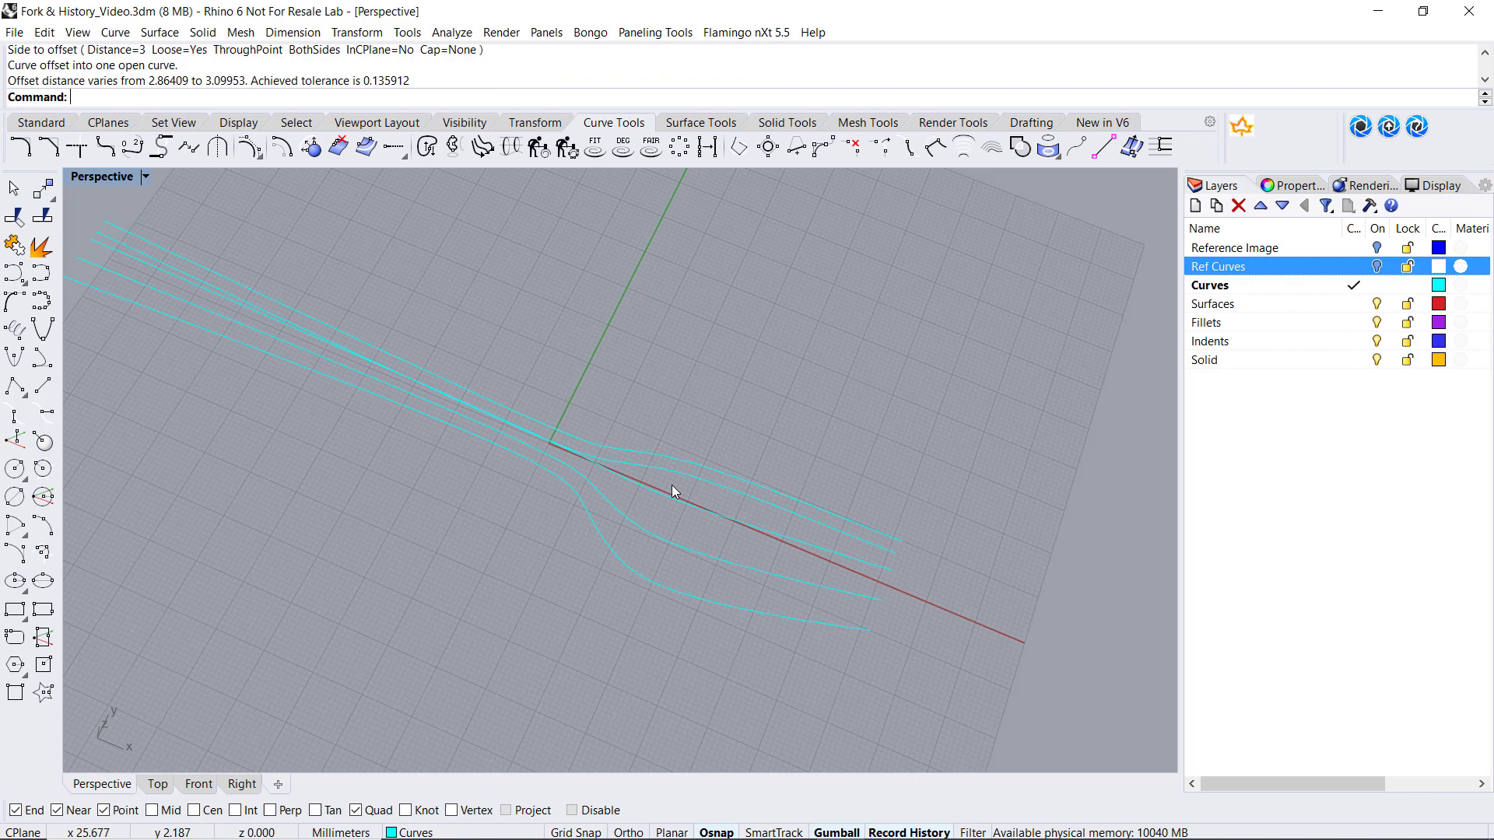
click(685, 477)
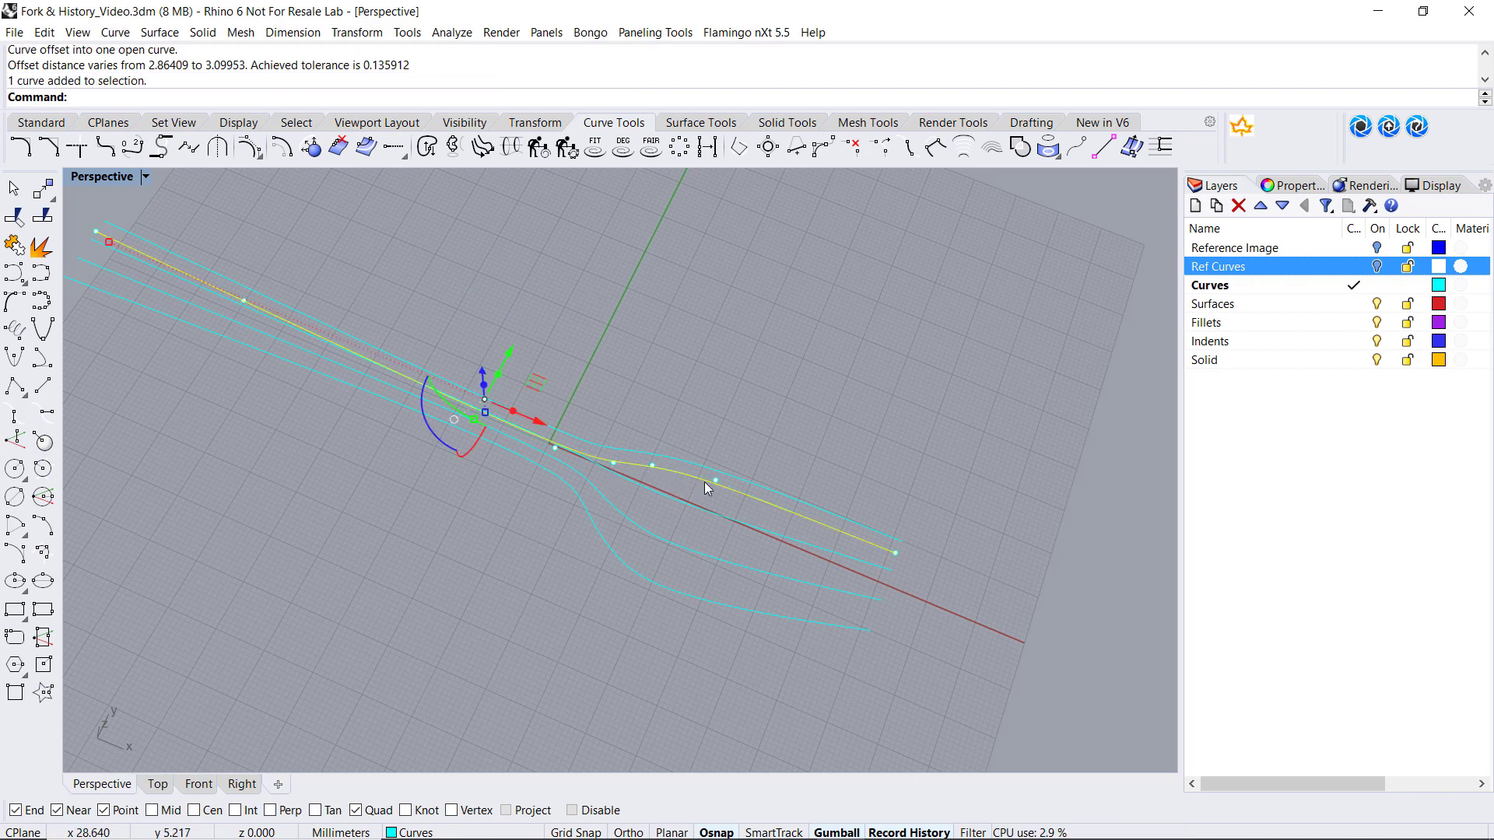
click(751, 484)
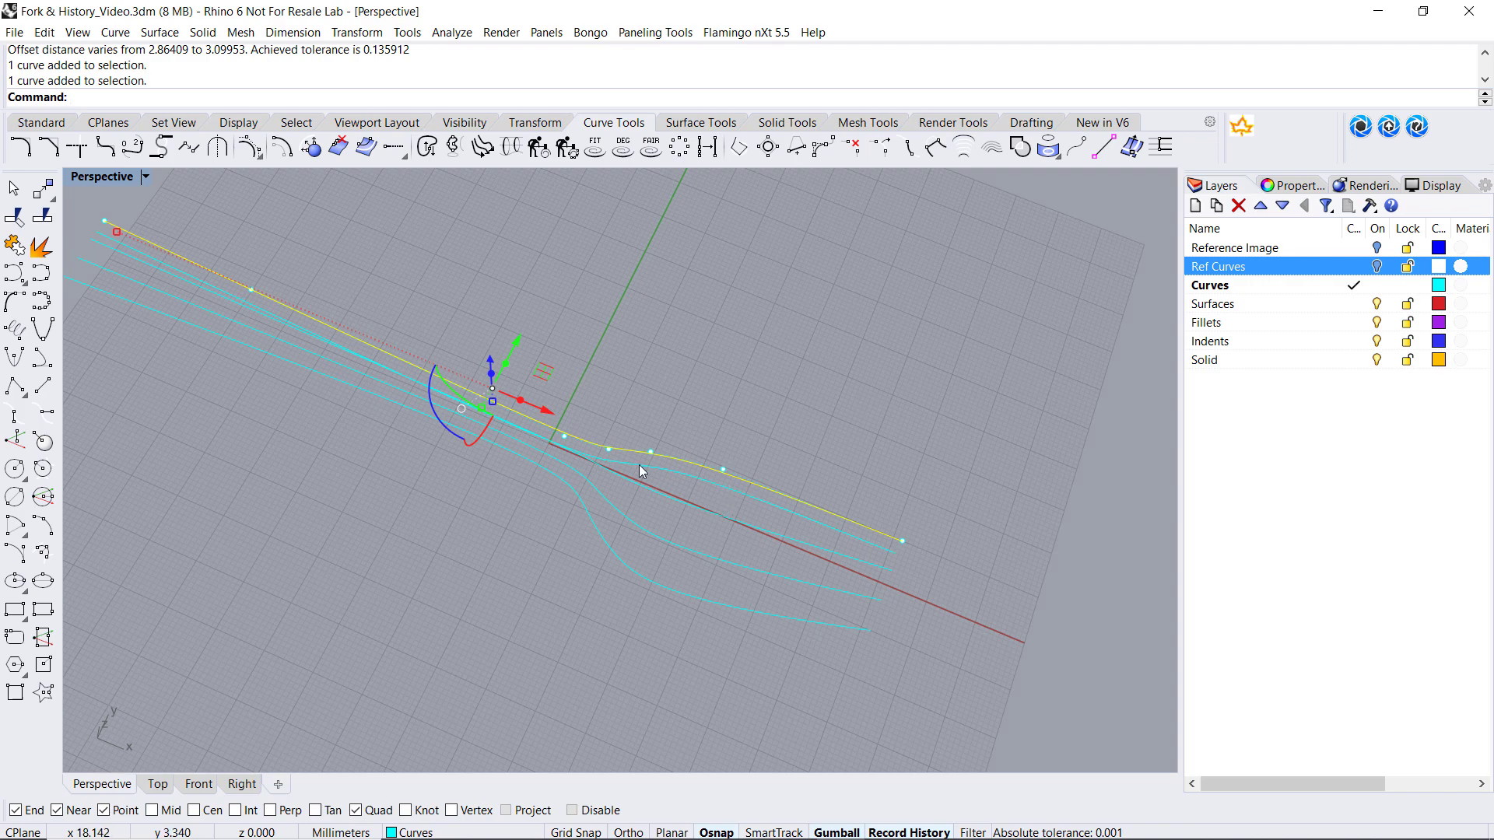
key(Escape)
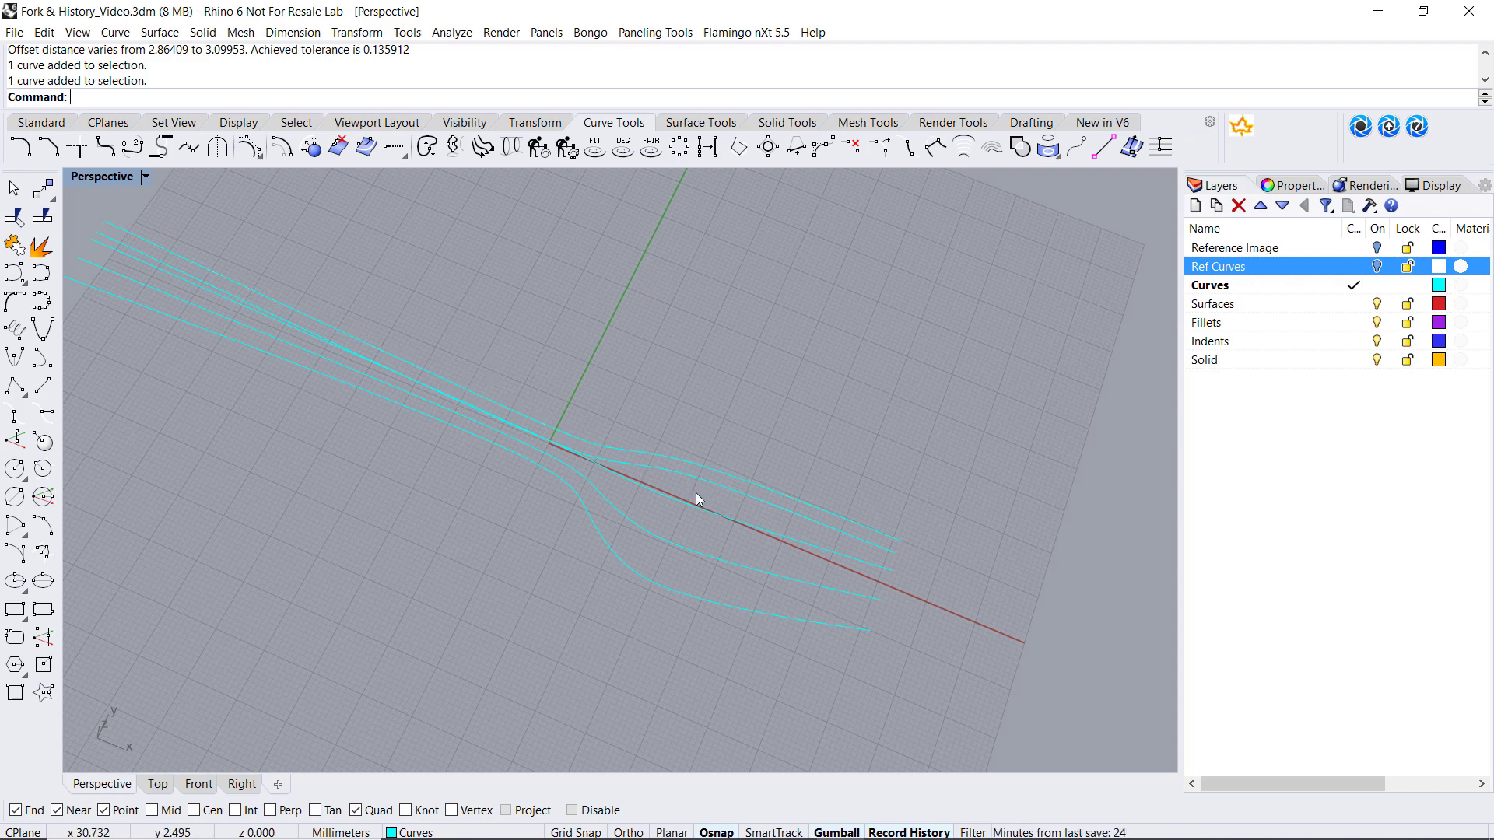
Set up a loose, both-sides Offset with a 1.5 mm distance.
click(699, 480)
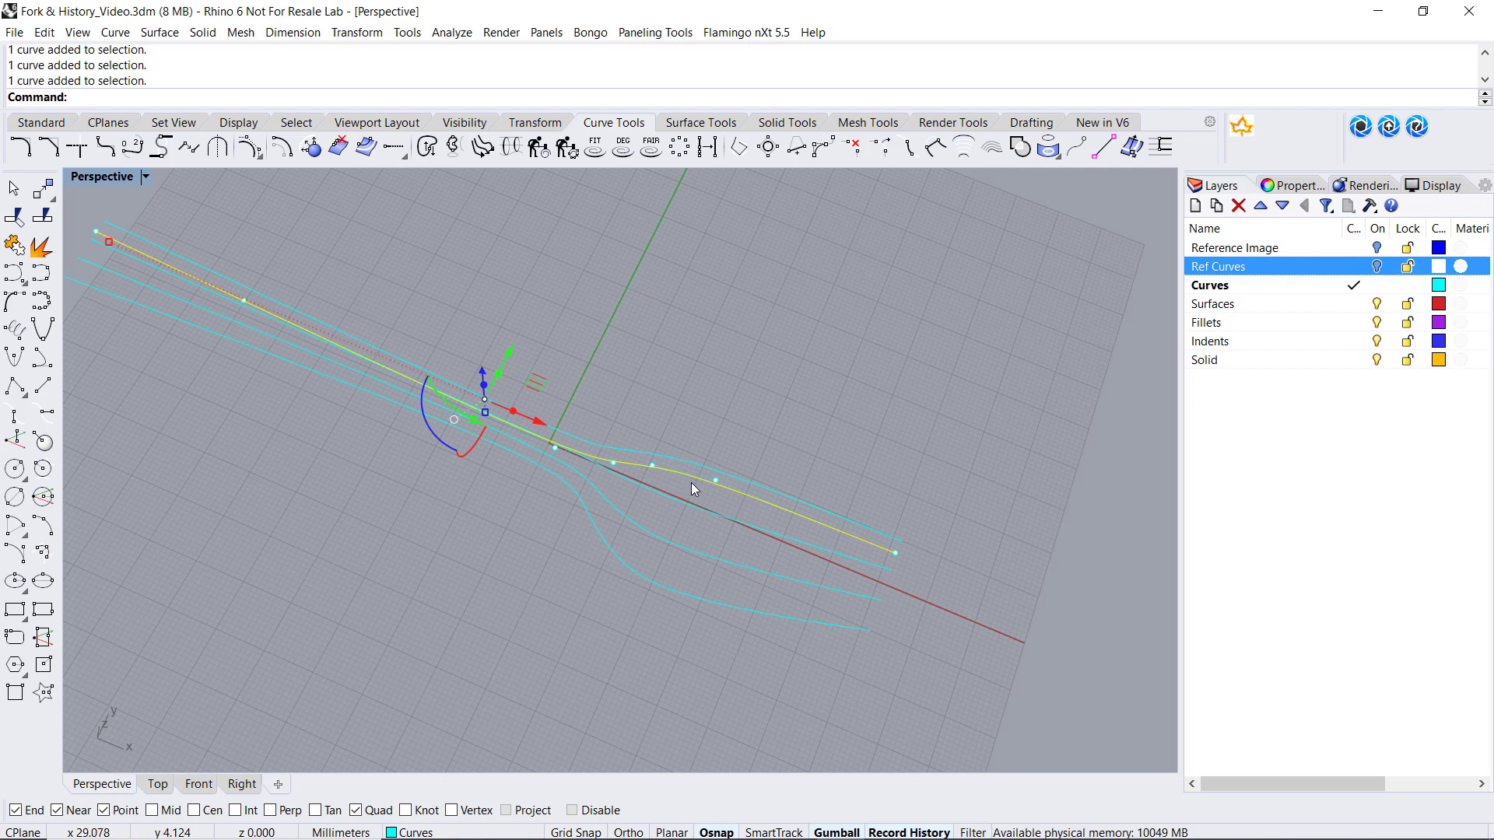
key(Escape)
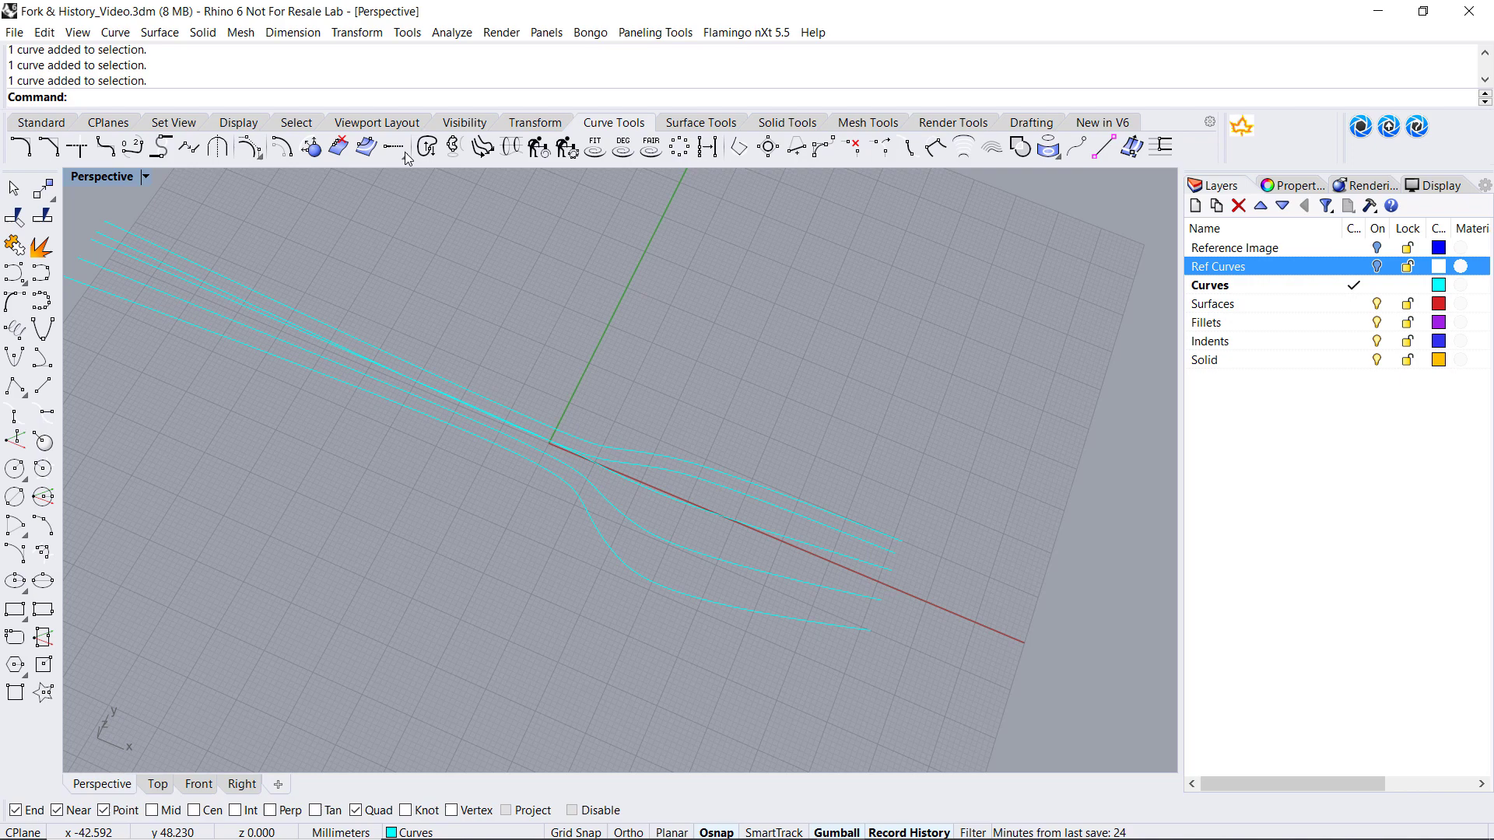
click(288, 138)
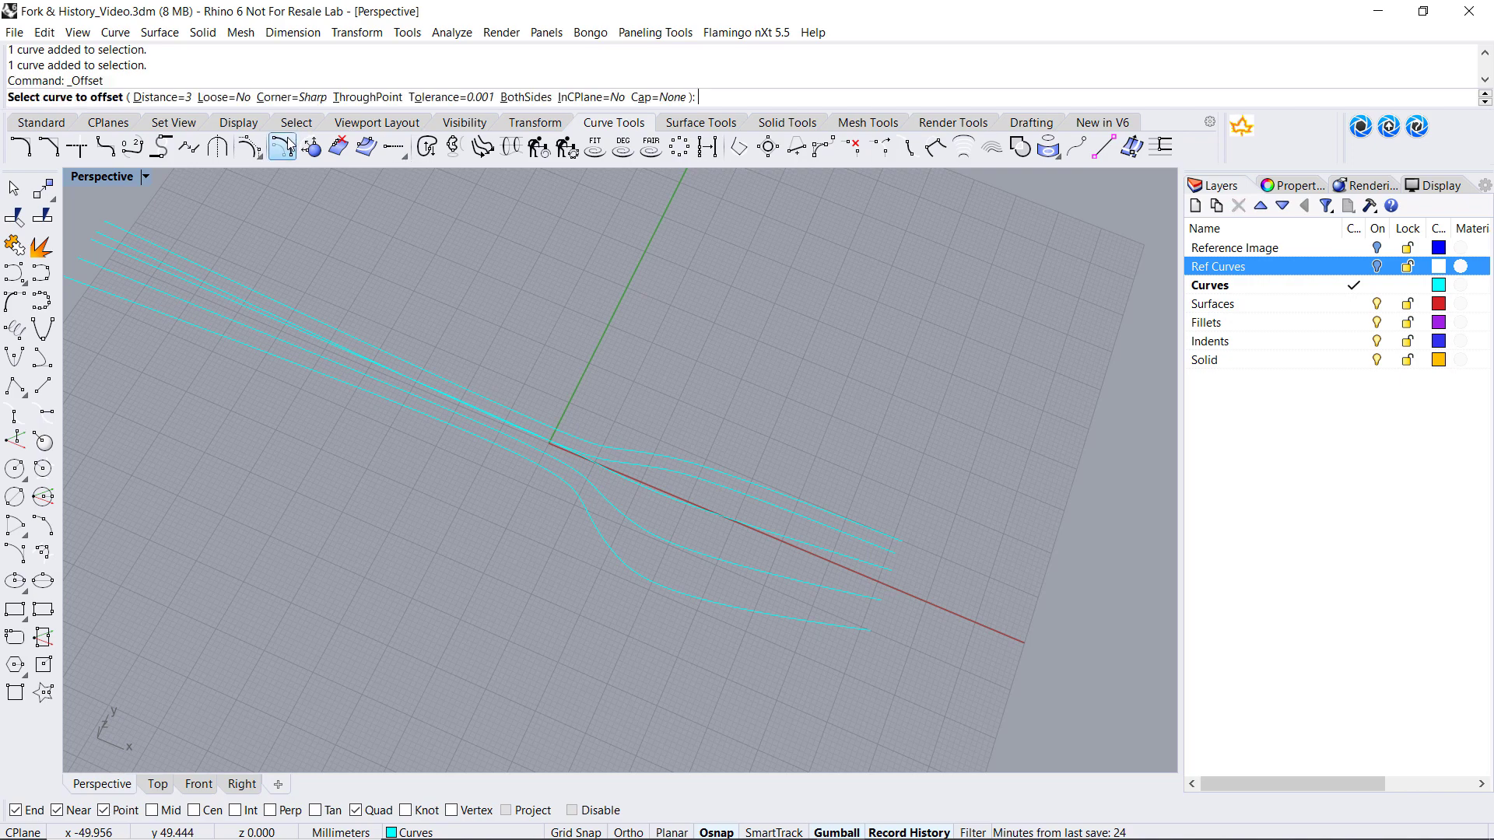
click(222, 98)
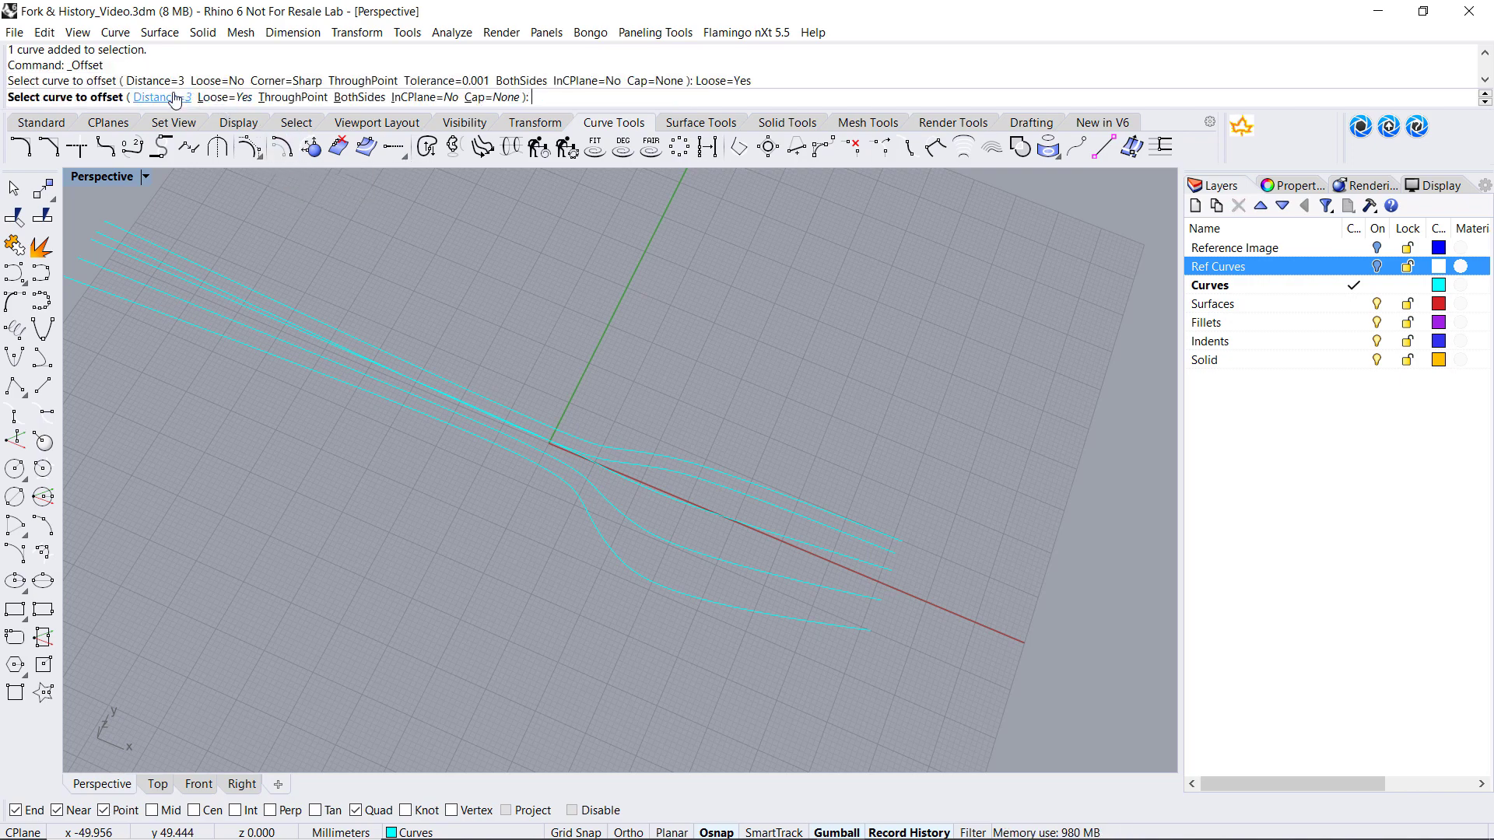
click(359, 97)
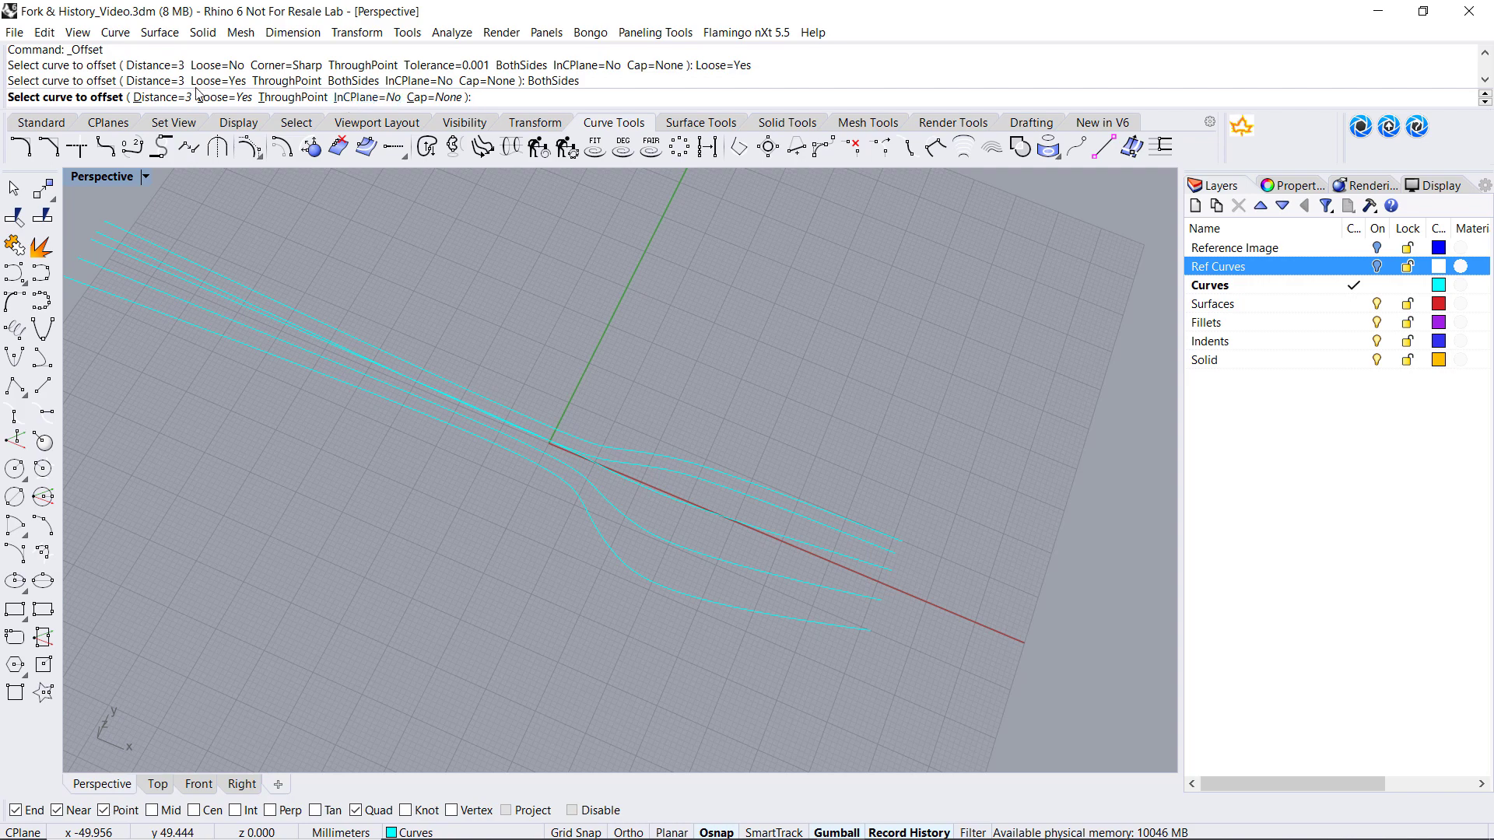
click(164, 98)
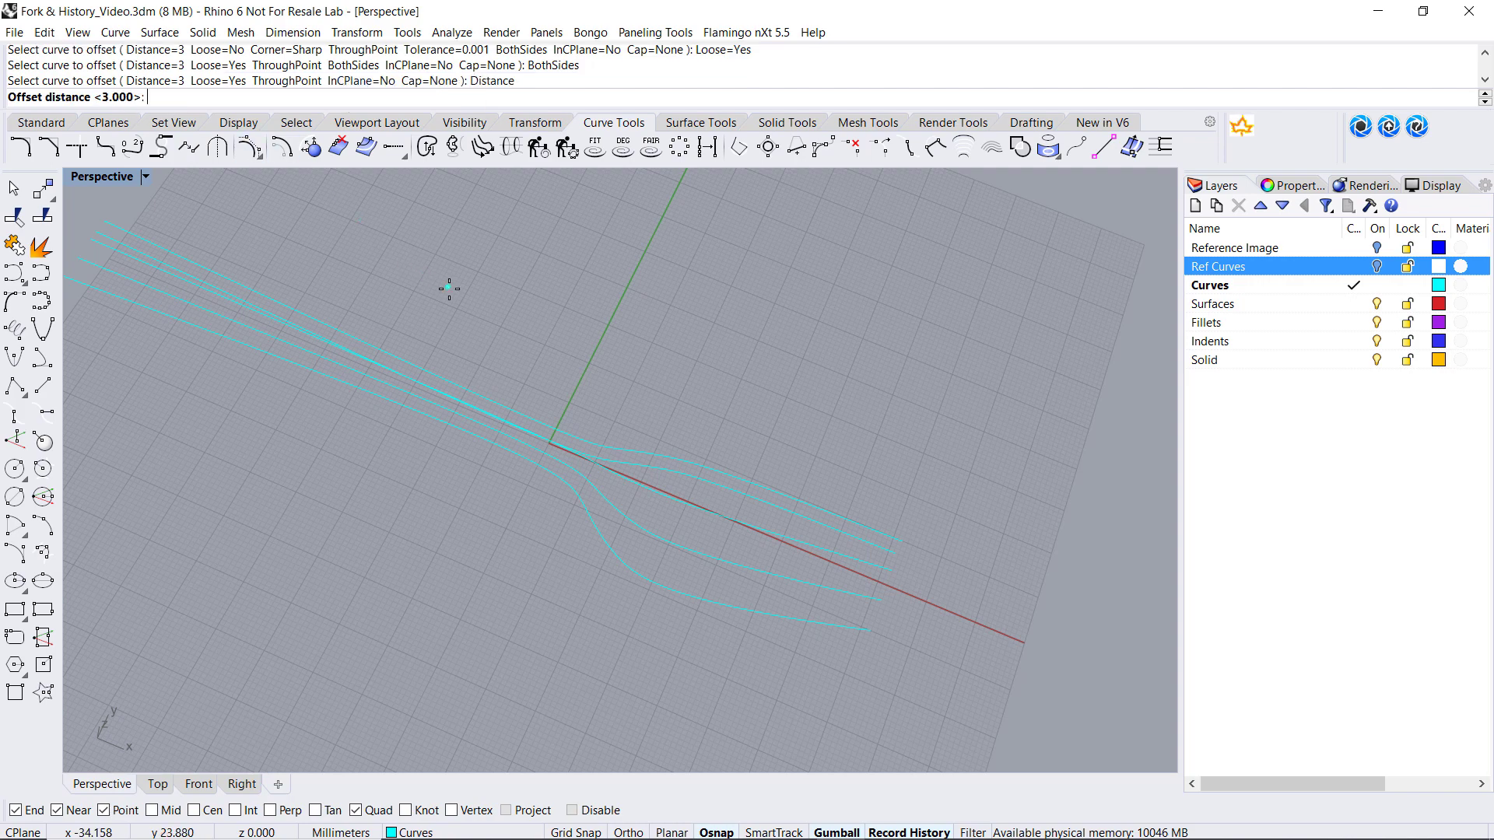
key(Return)
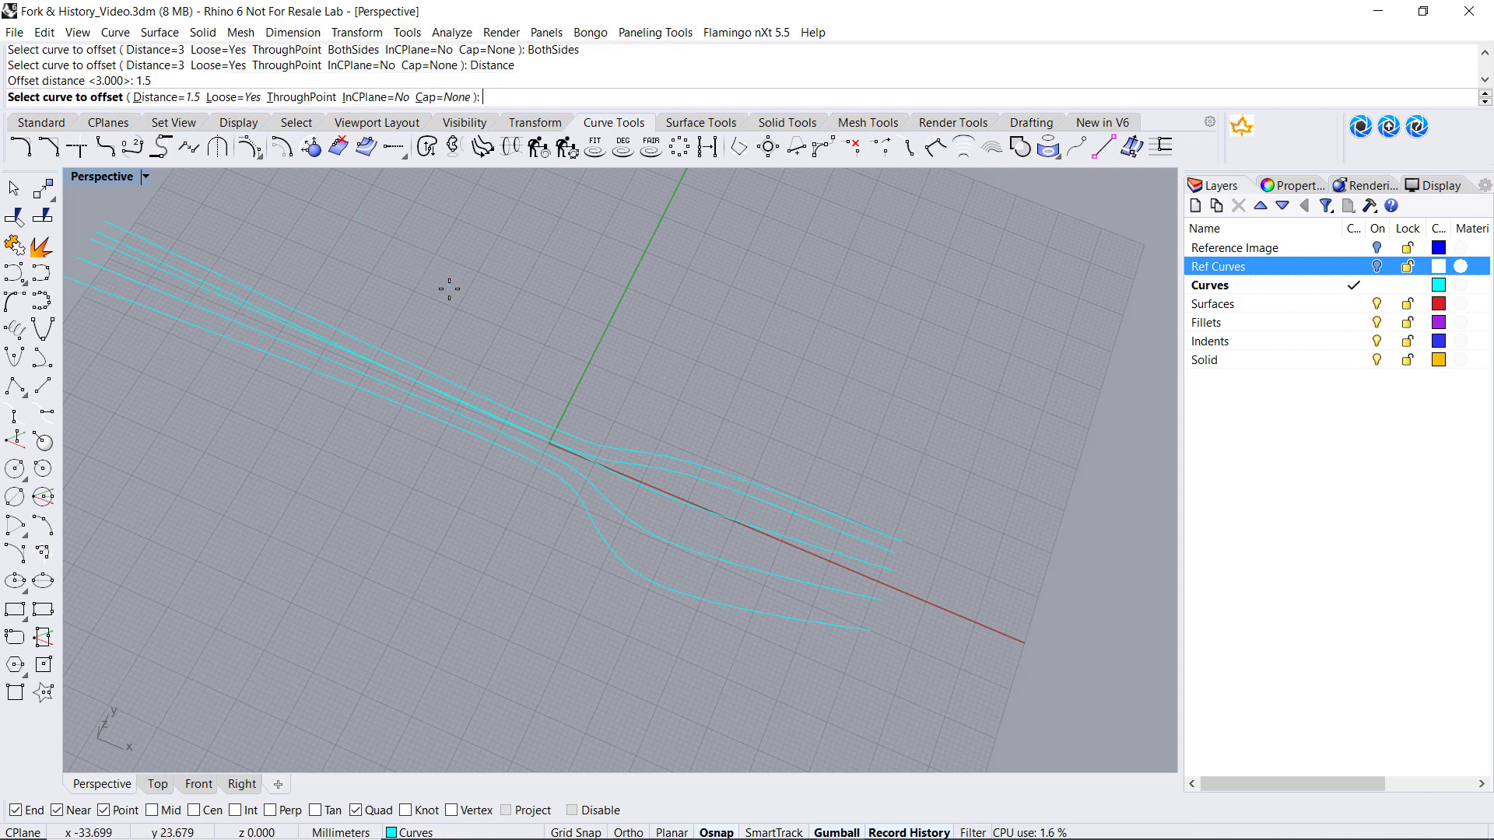
Offset the centre curve to both sides and inspect the two new curves.
click(848, 554)
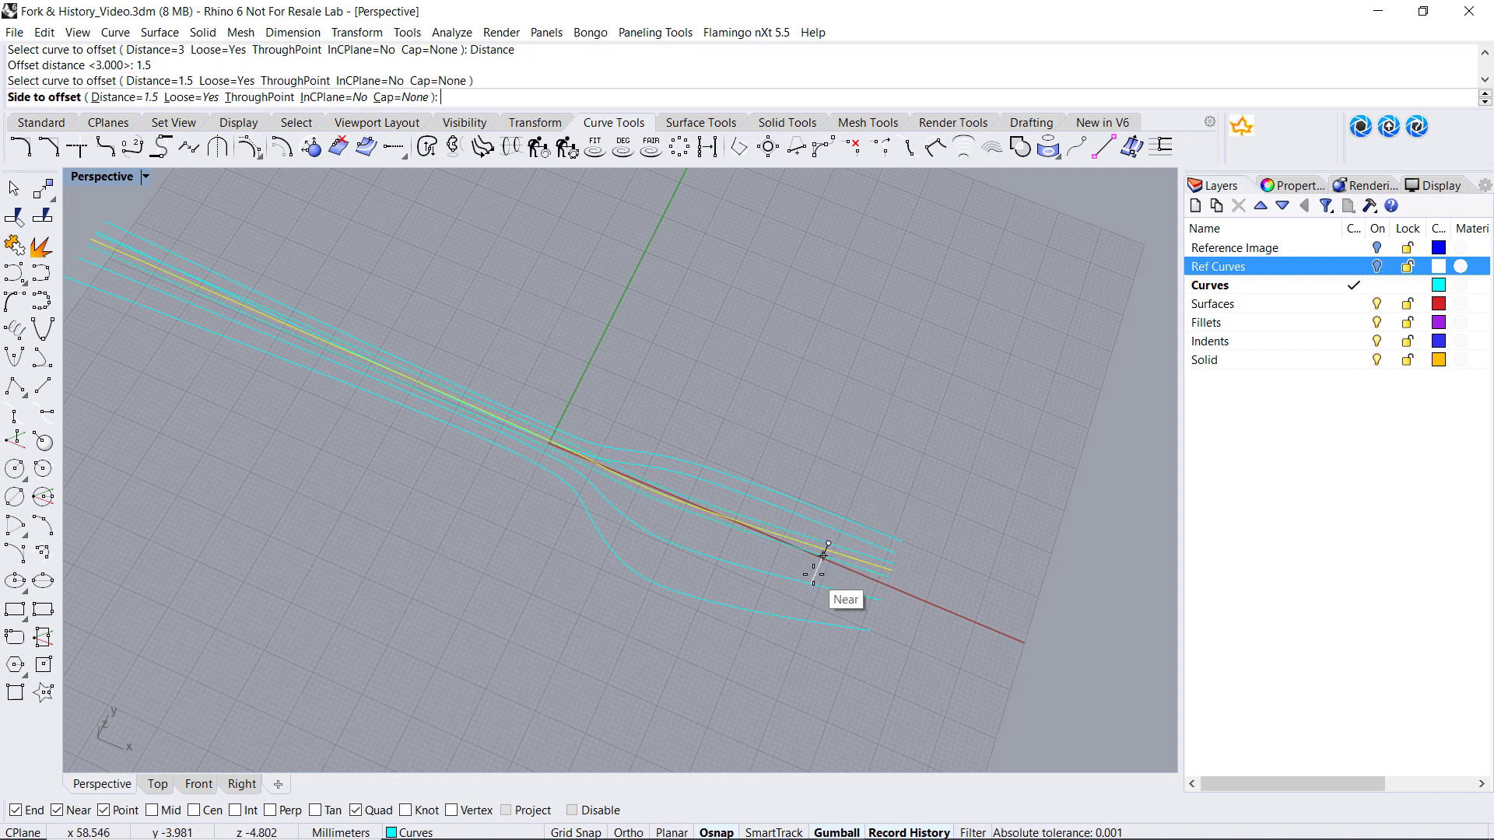
click(814, 576)
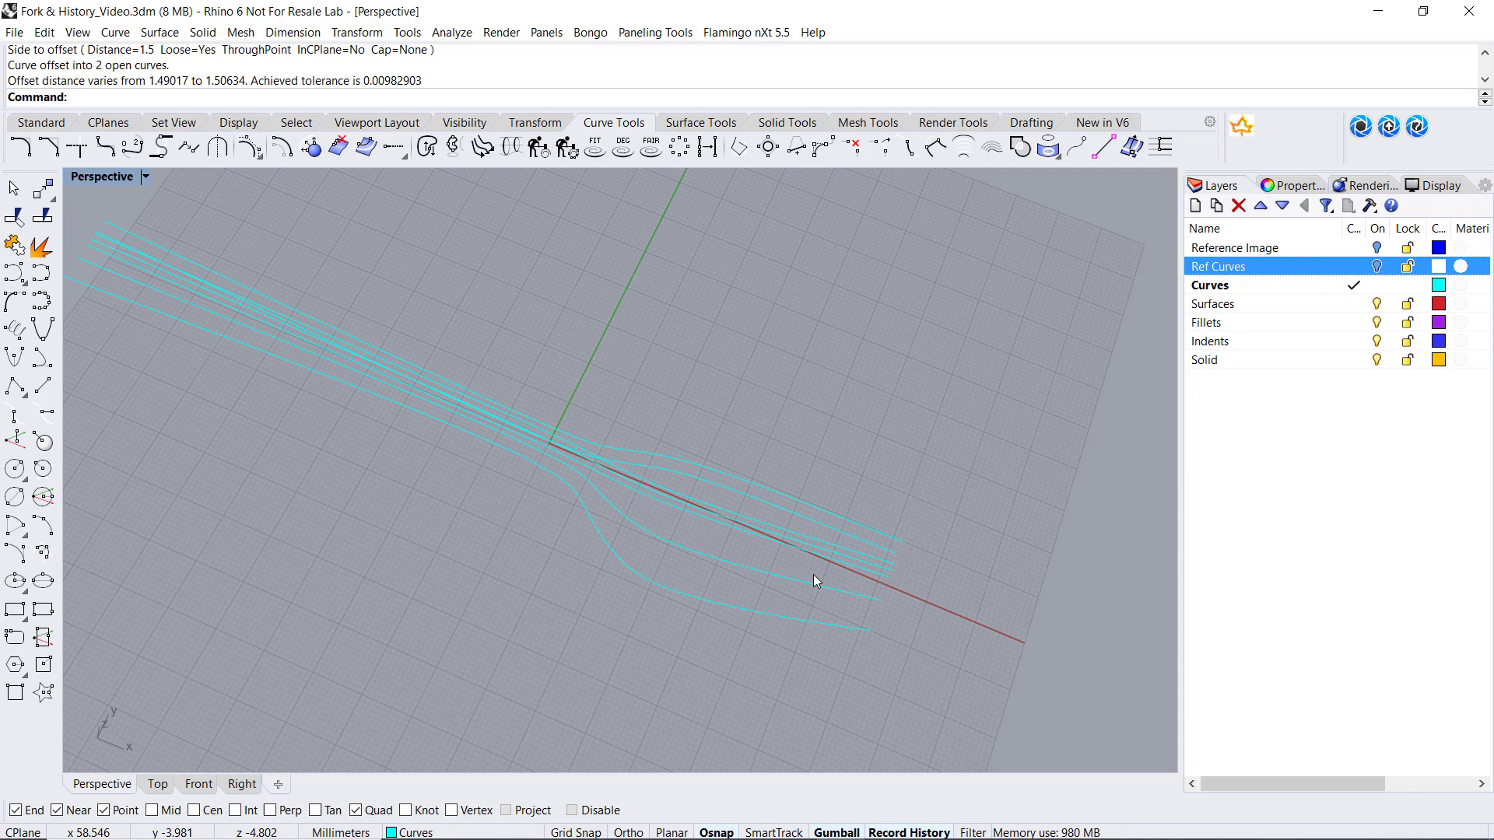
right_drag(813, 567, 789, 535)
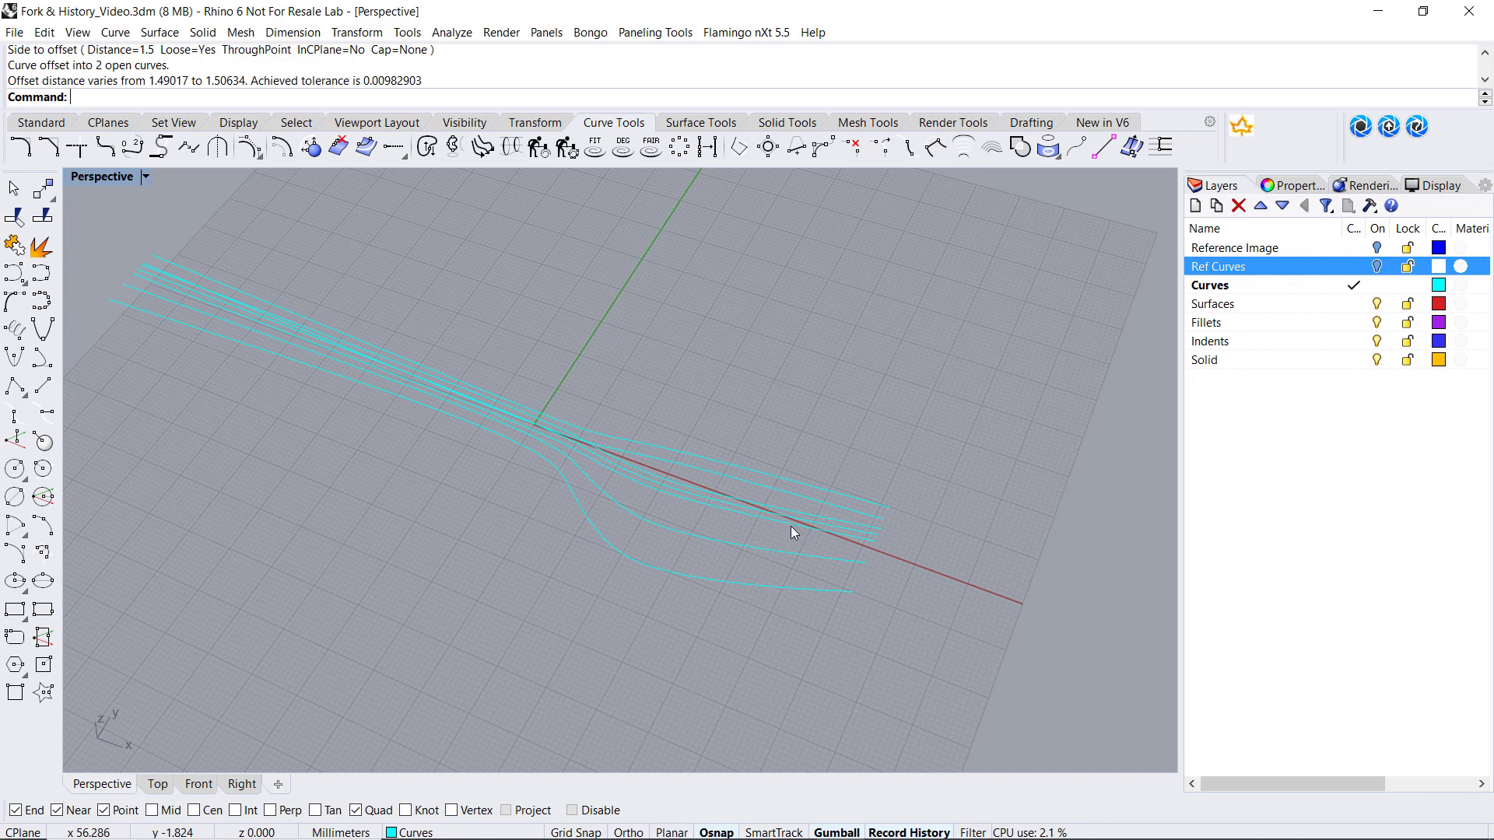
click(791, 526)
click(796, 510)
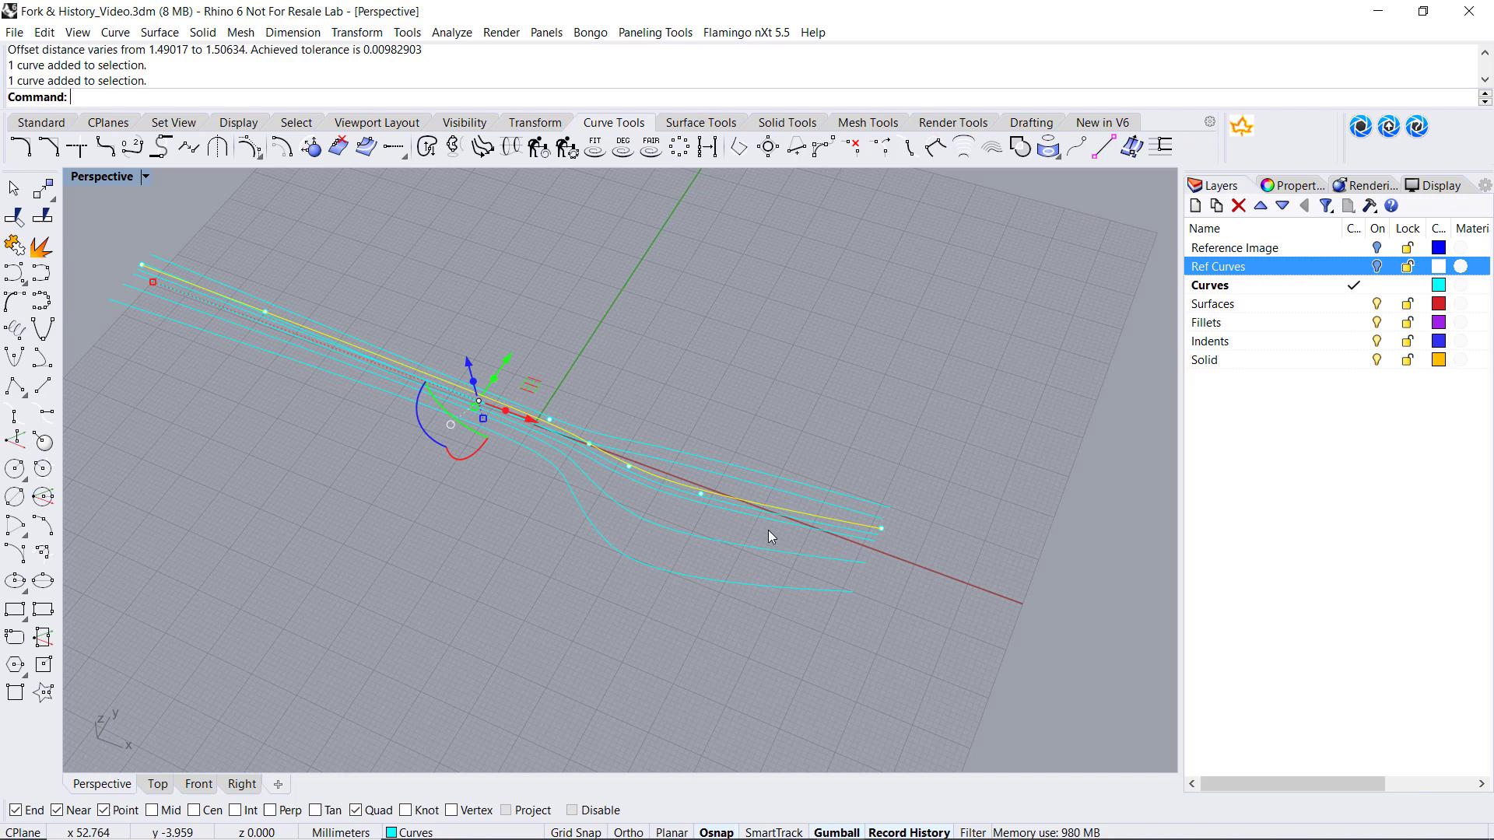
key(Escape)
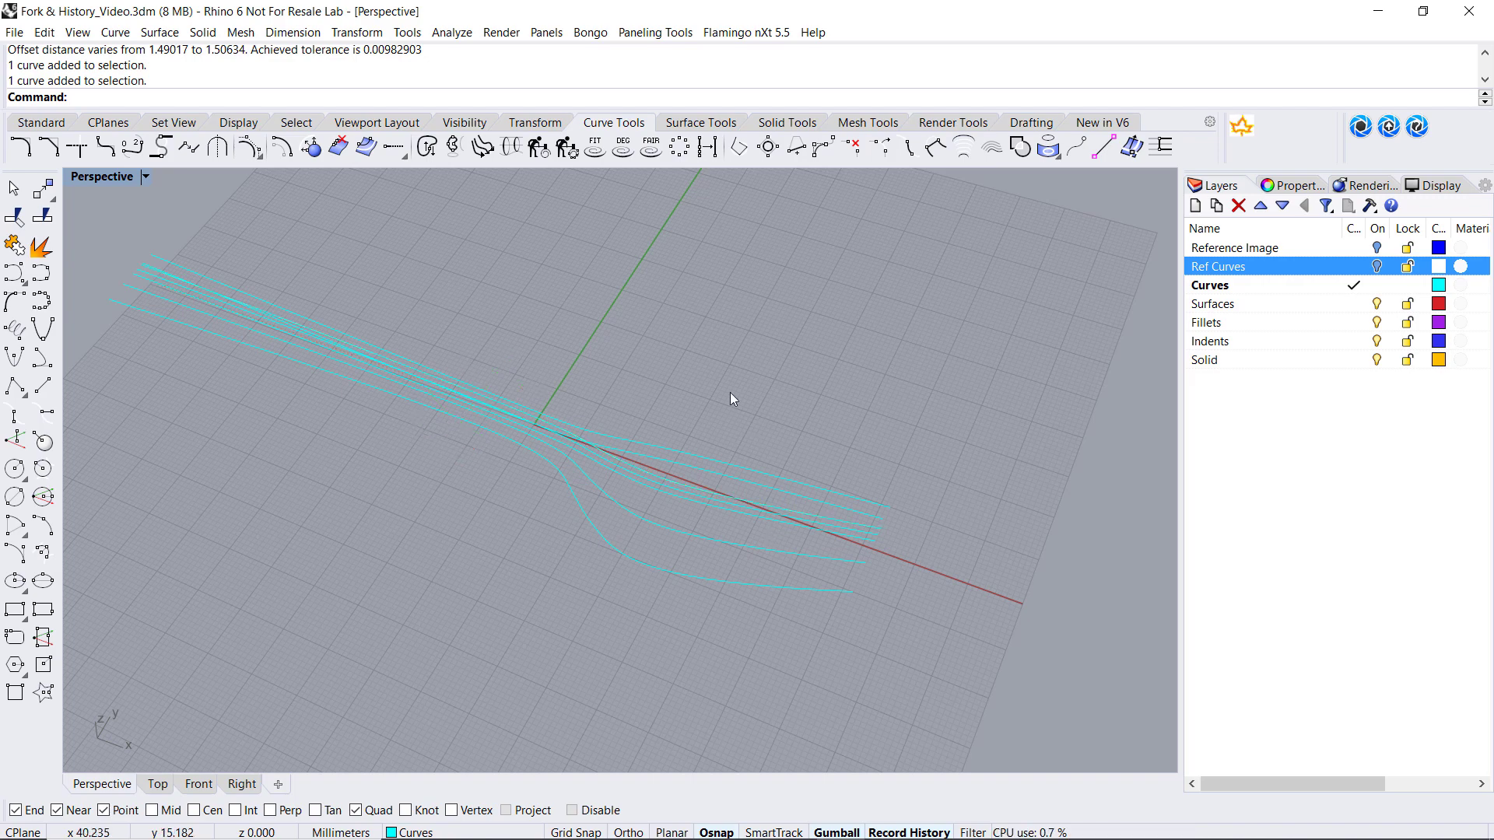
Mirror the upper outline and offset curves across the X axis onto the fork's lower side.
click(537, 124)
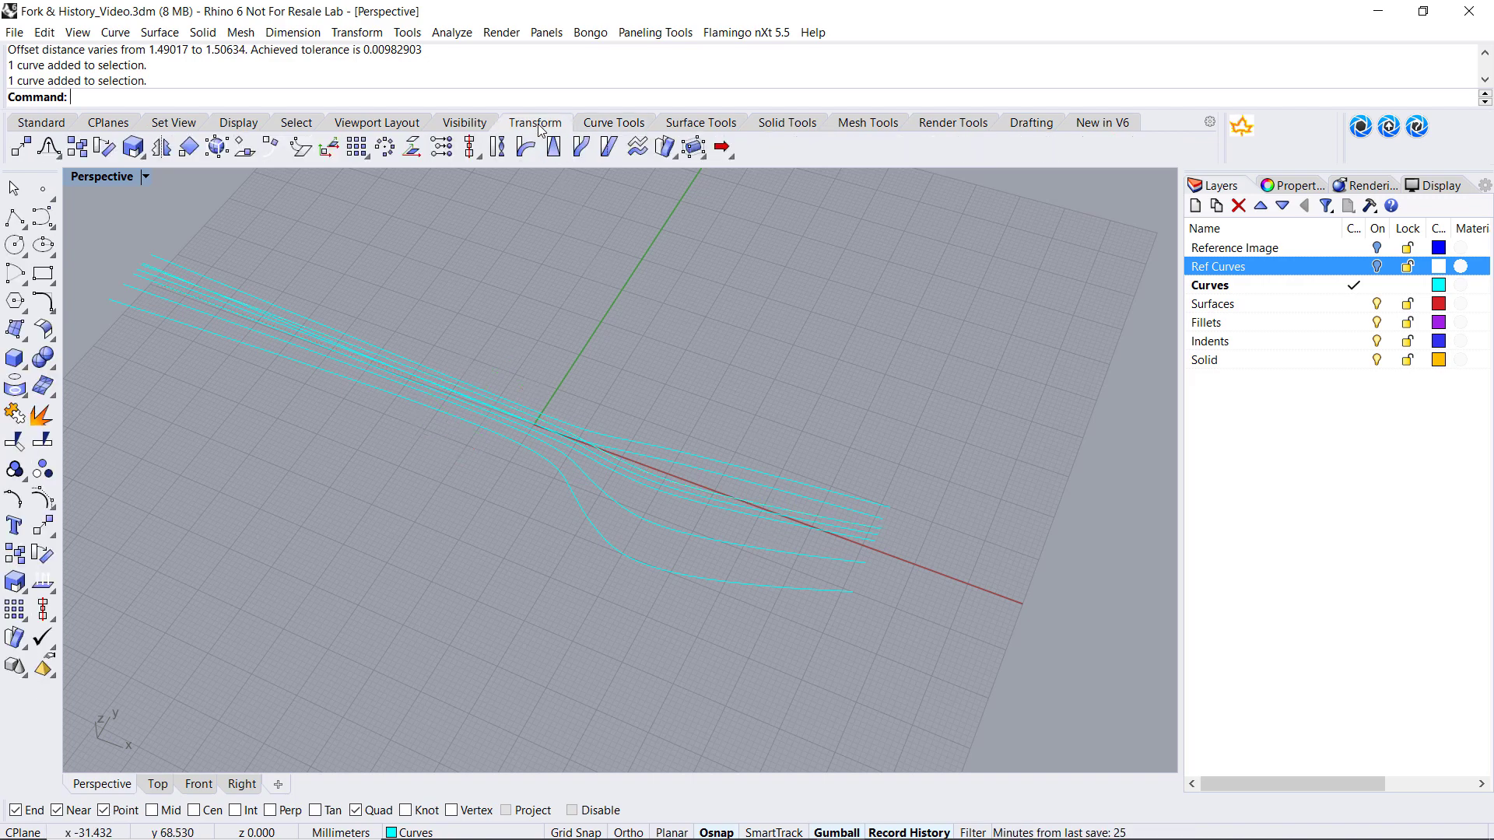
click(161, 147)
click(750, 478)
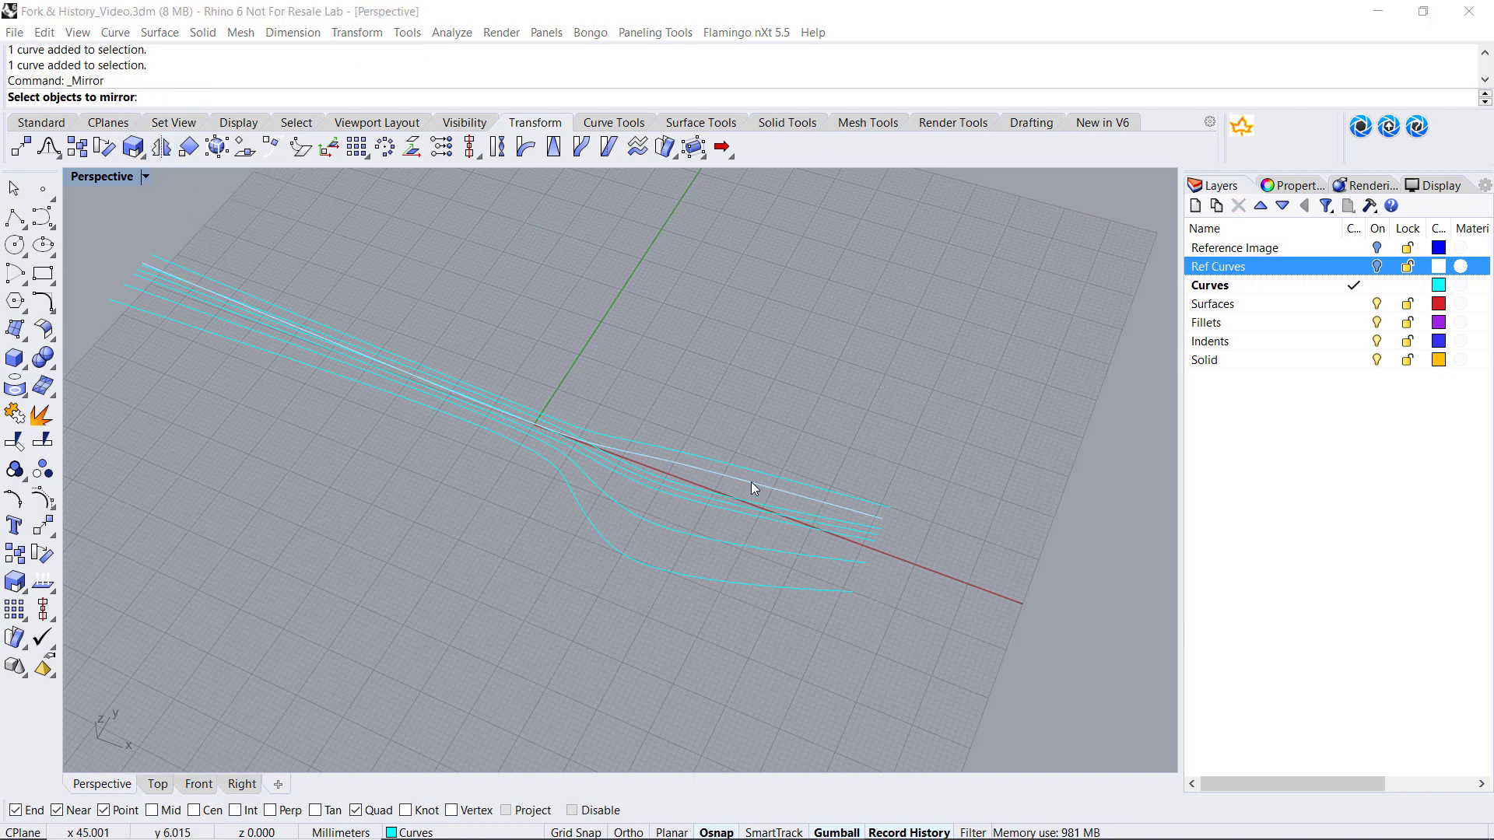
click(795, 528)
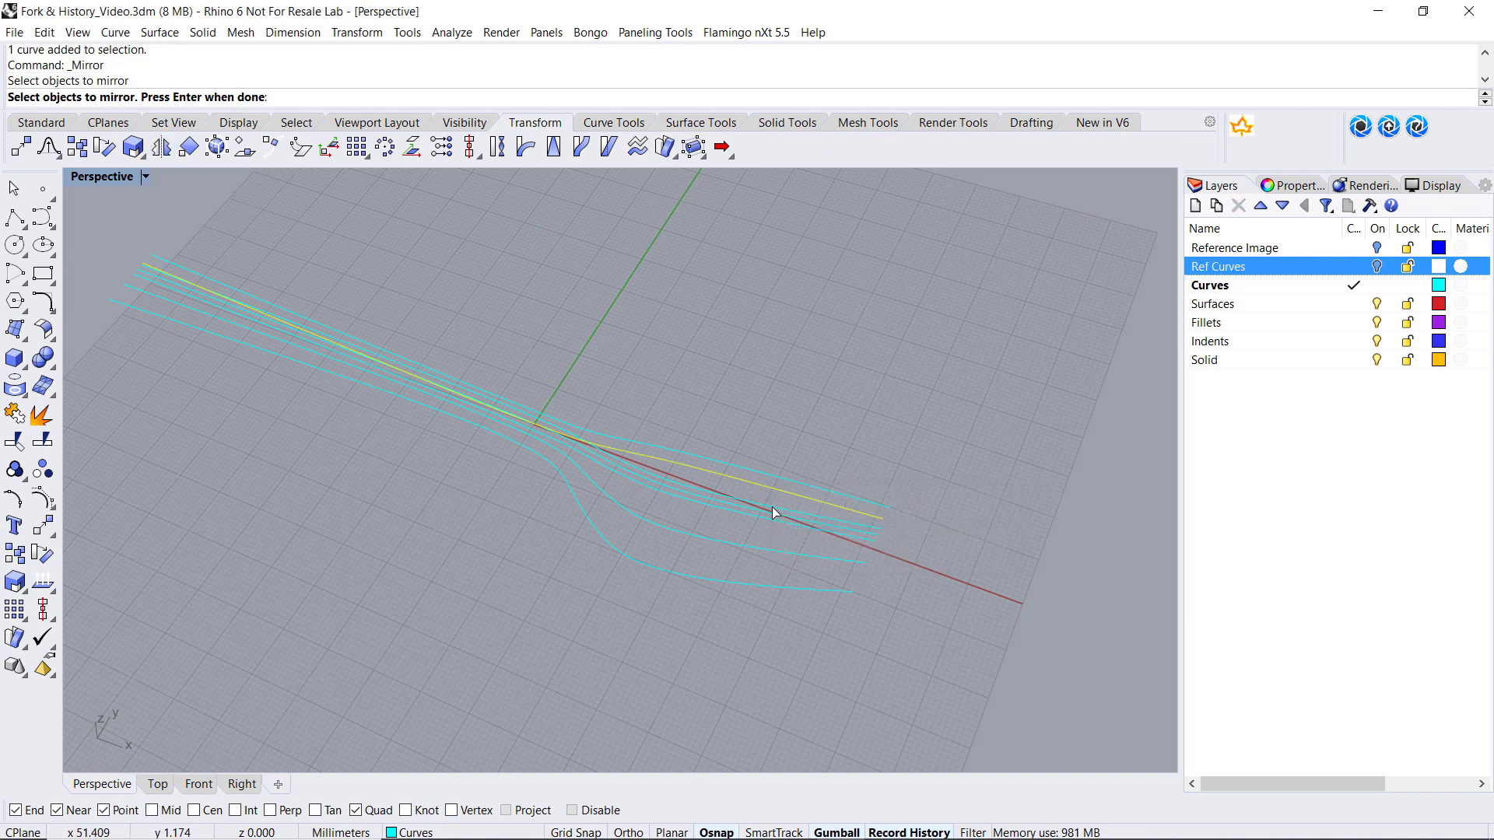
click(772, 510)
click(770, 517)
key(Return)
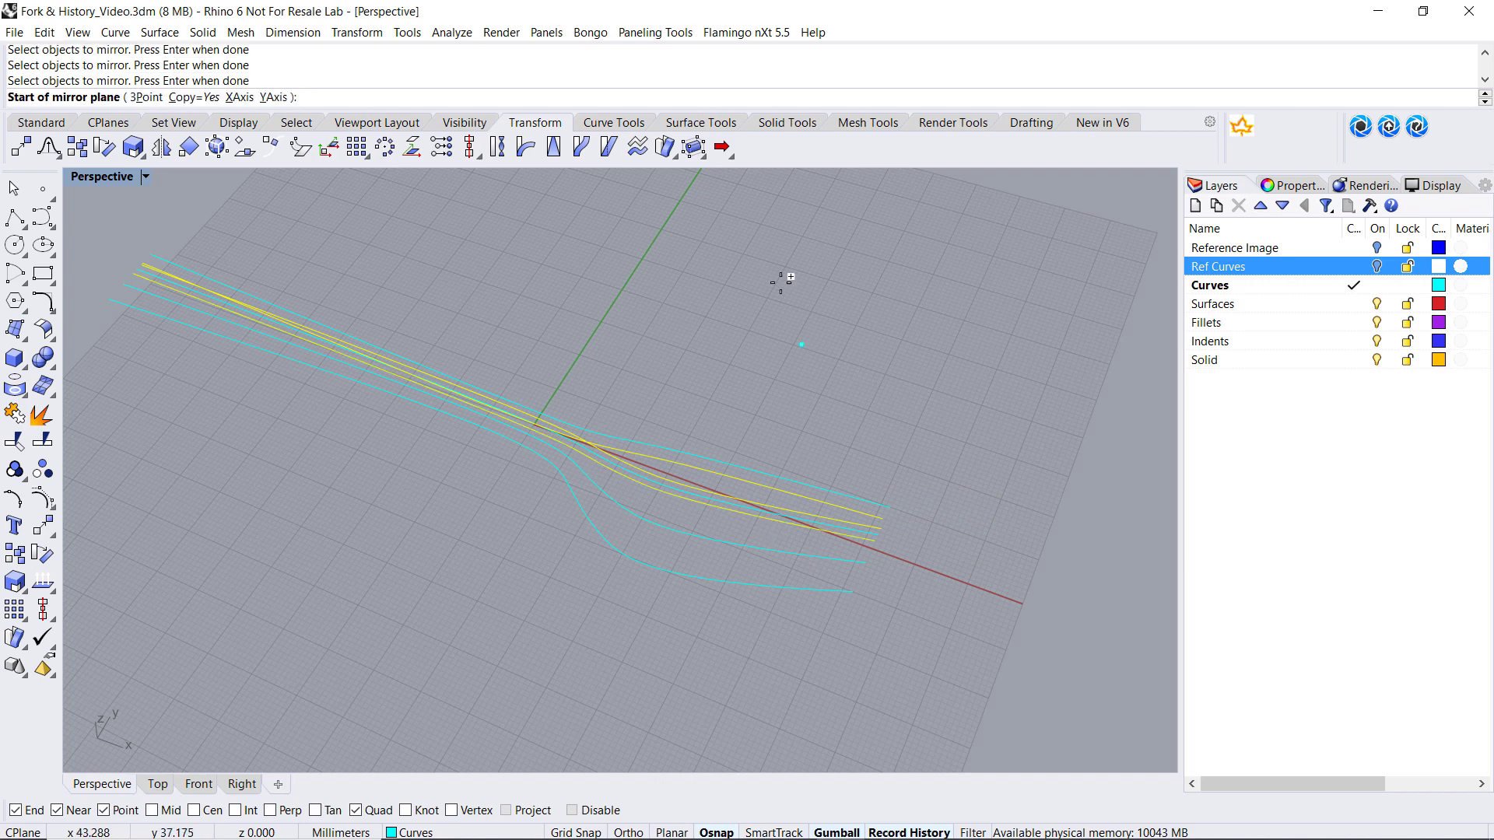
click(246, 98)
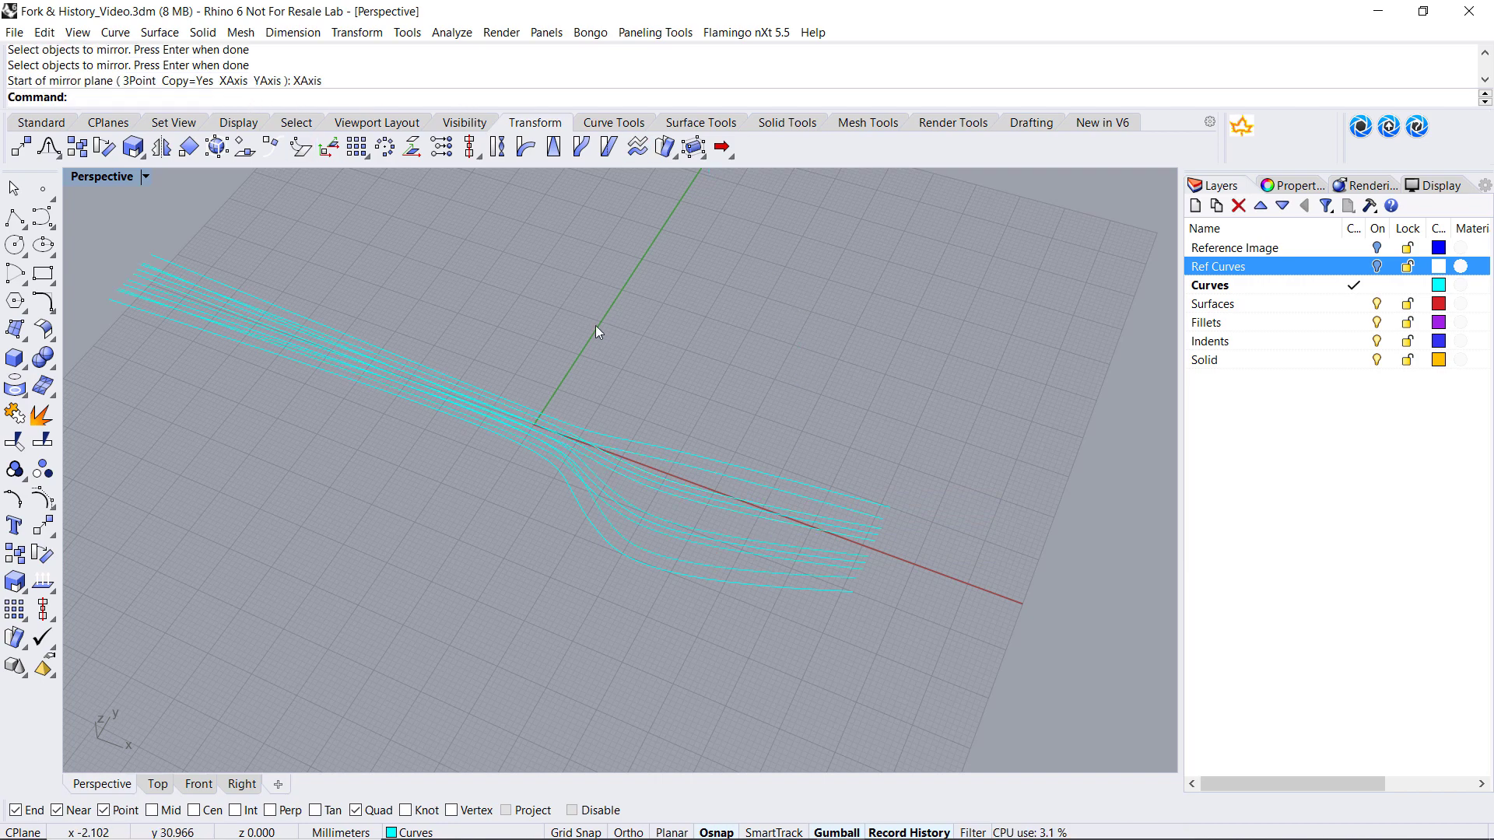
right_drag(597, 333, 767, 427)
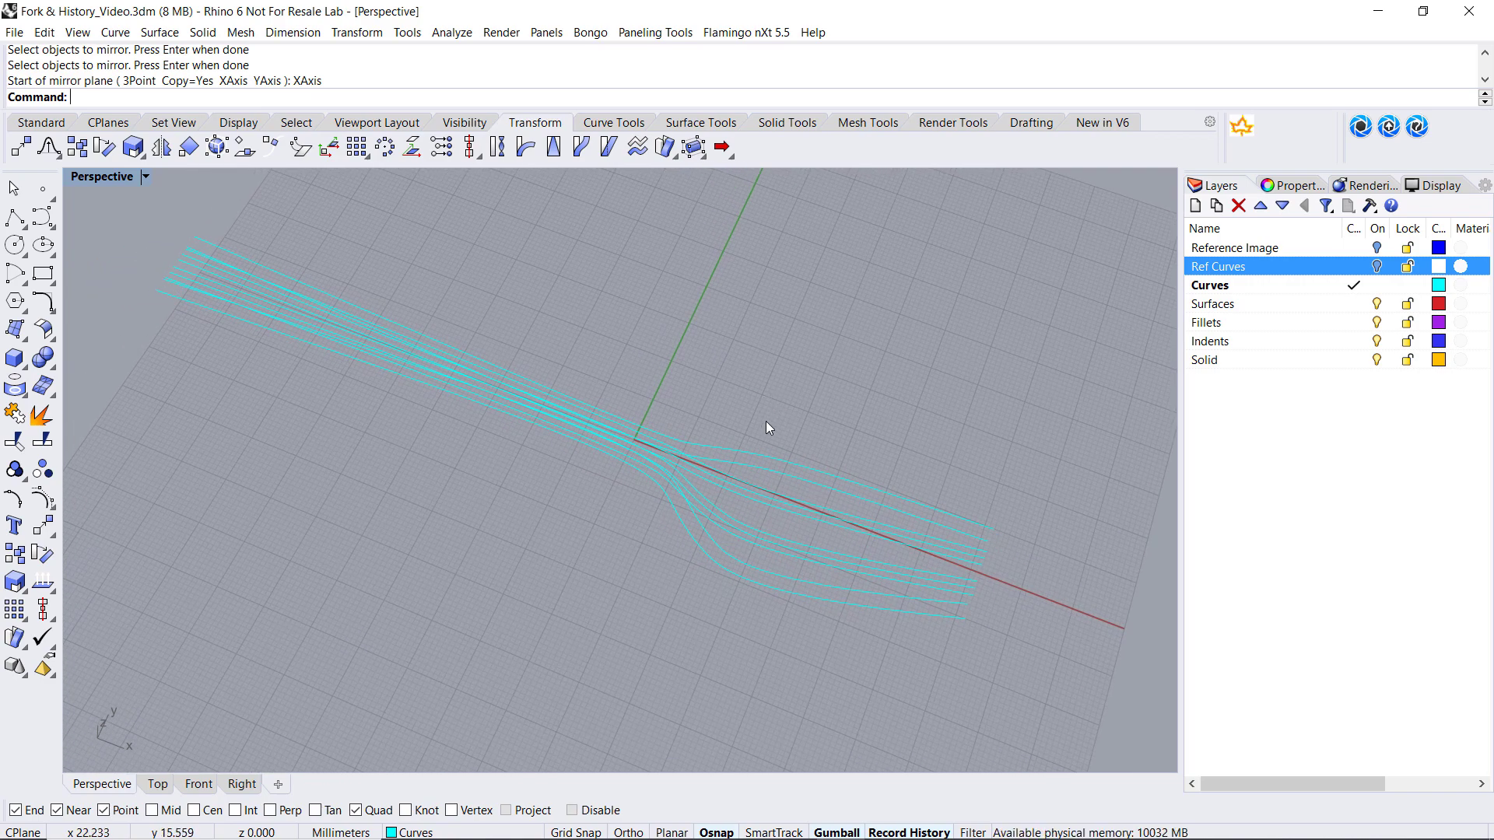
Drag the outline's handle-end control points along X to lengthen the handle, updating linked curves.
click(775, 461)
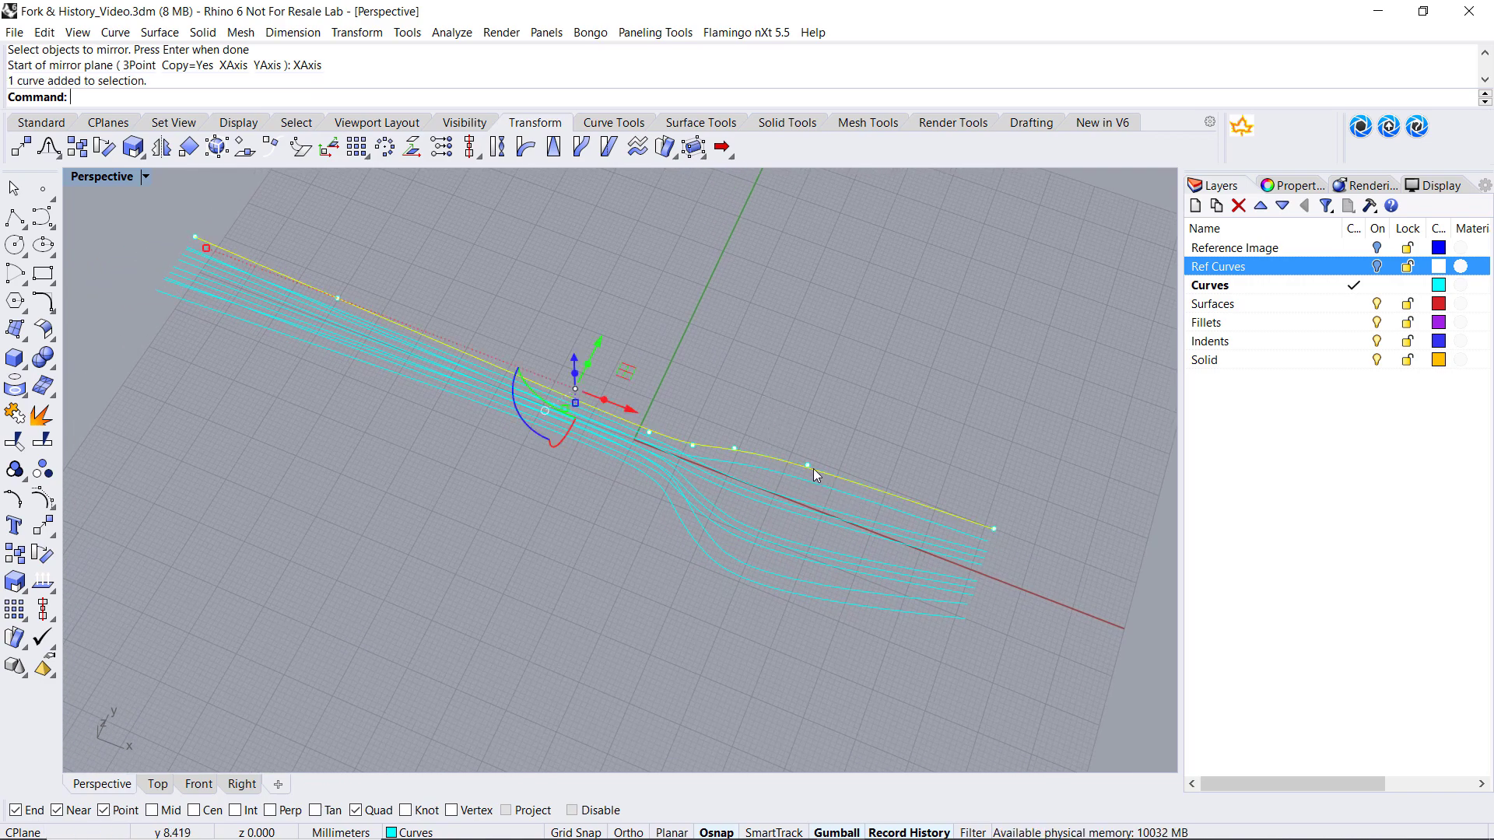
click(811, 468)
drag(811, 468, 888, 497)
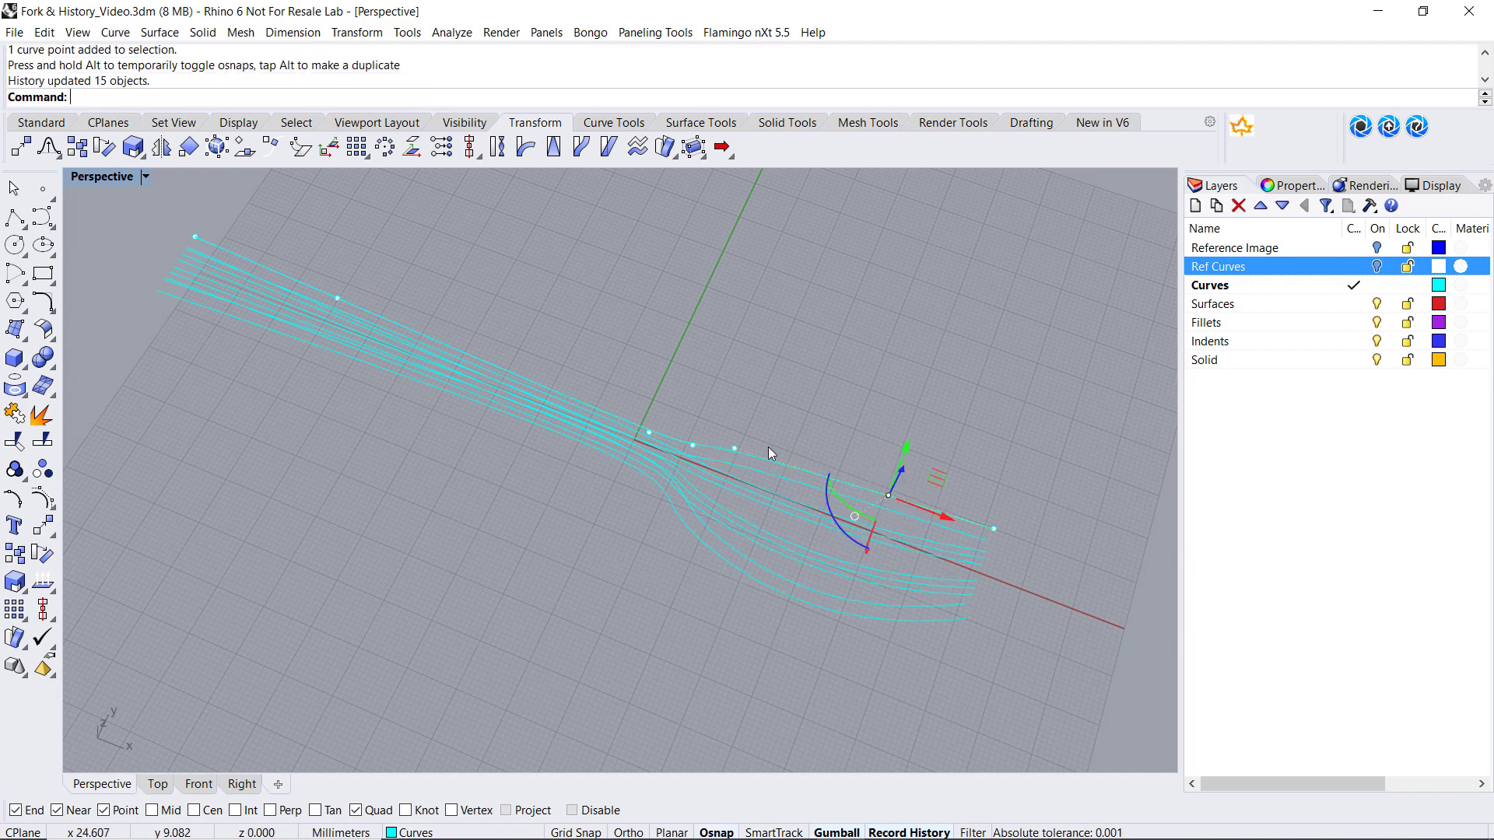
drag(908, 506, 768, 502)
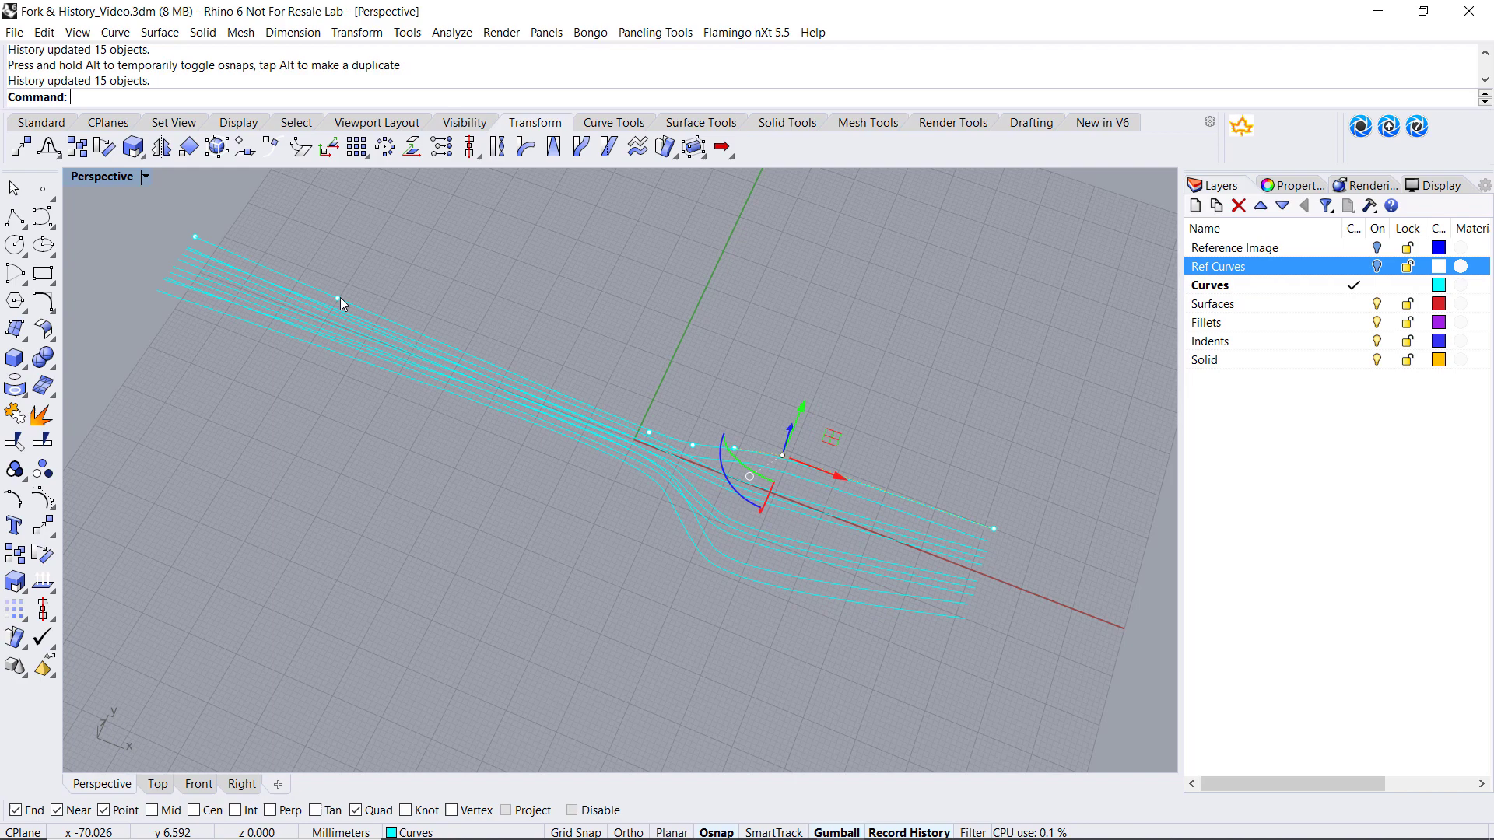
click(340, 297)
drag(352, 302, 395, 411)
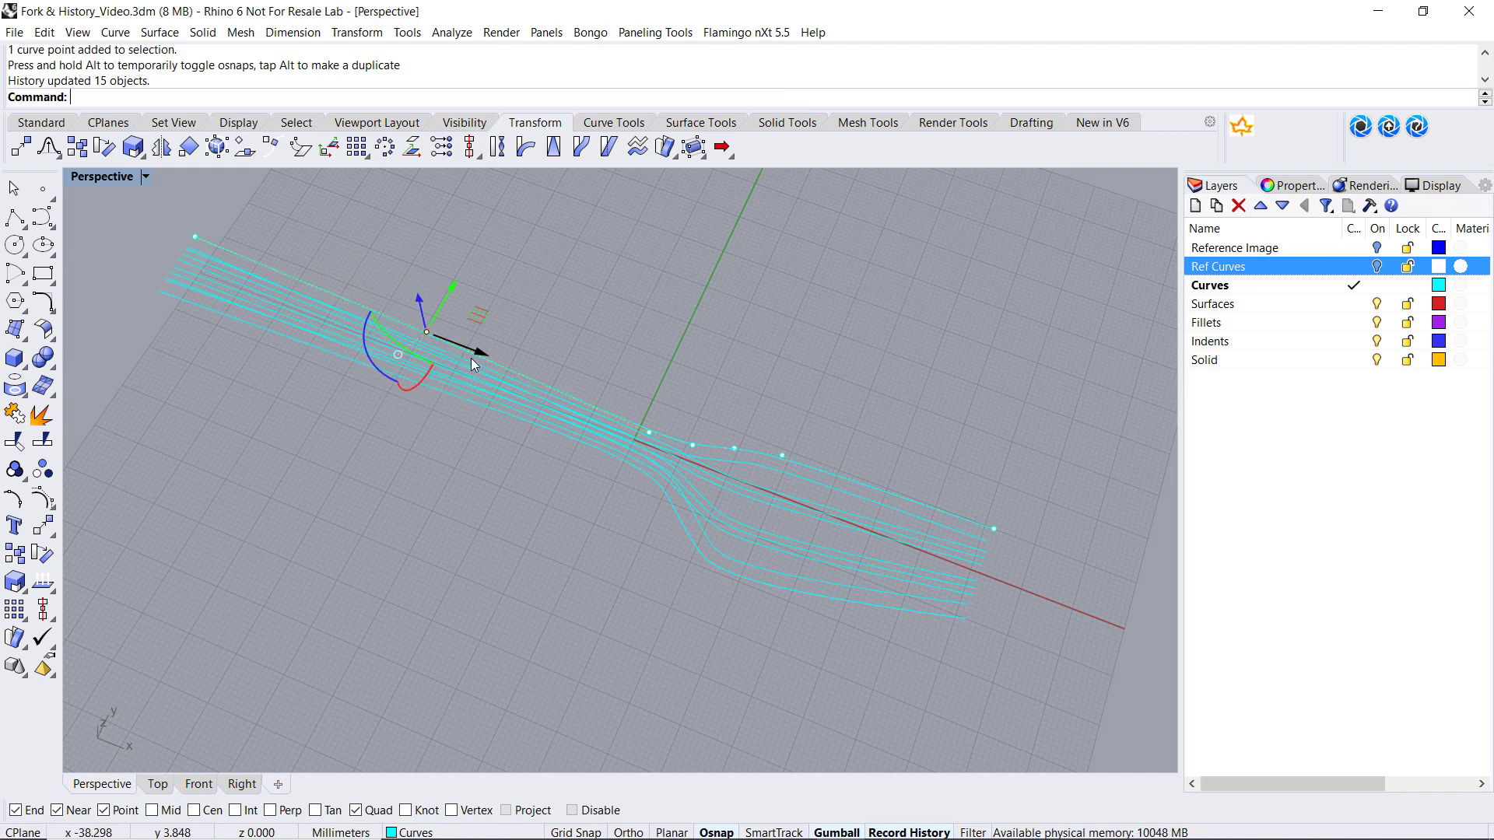
drag(478, 353, 263, 395)
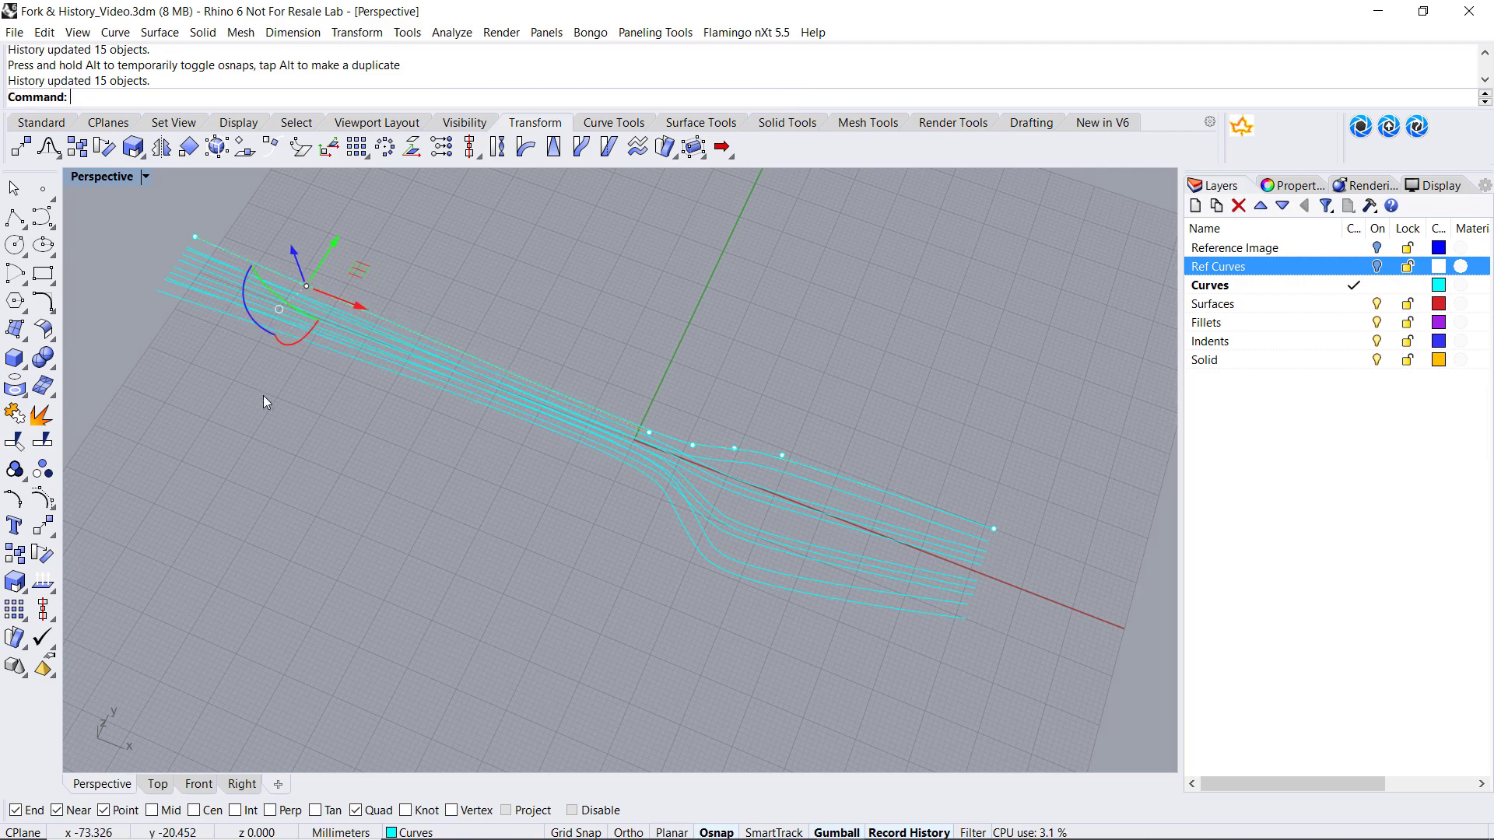
shift+right_drag(263, 396, 291, 426)
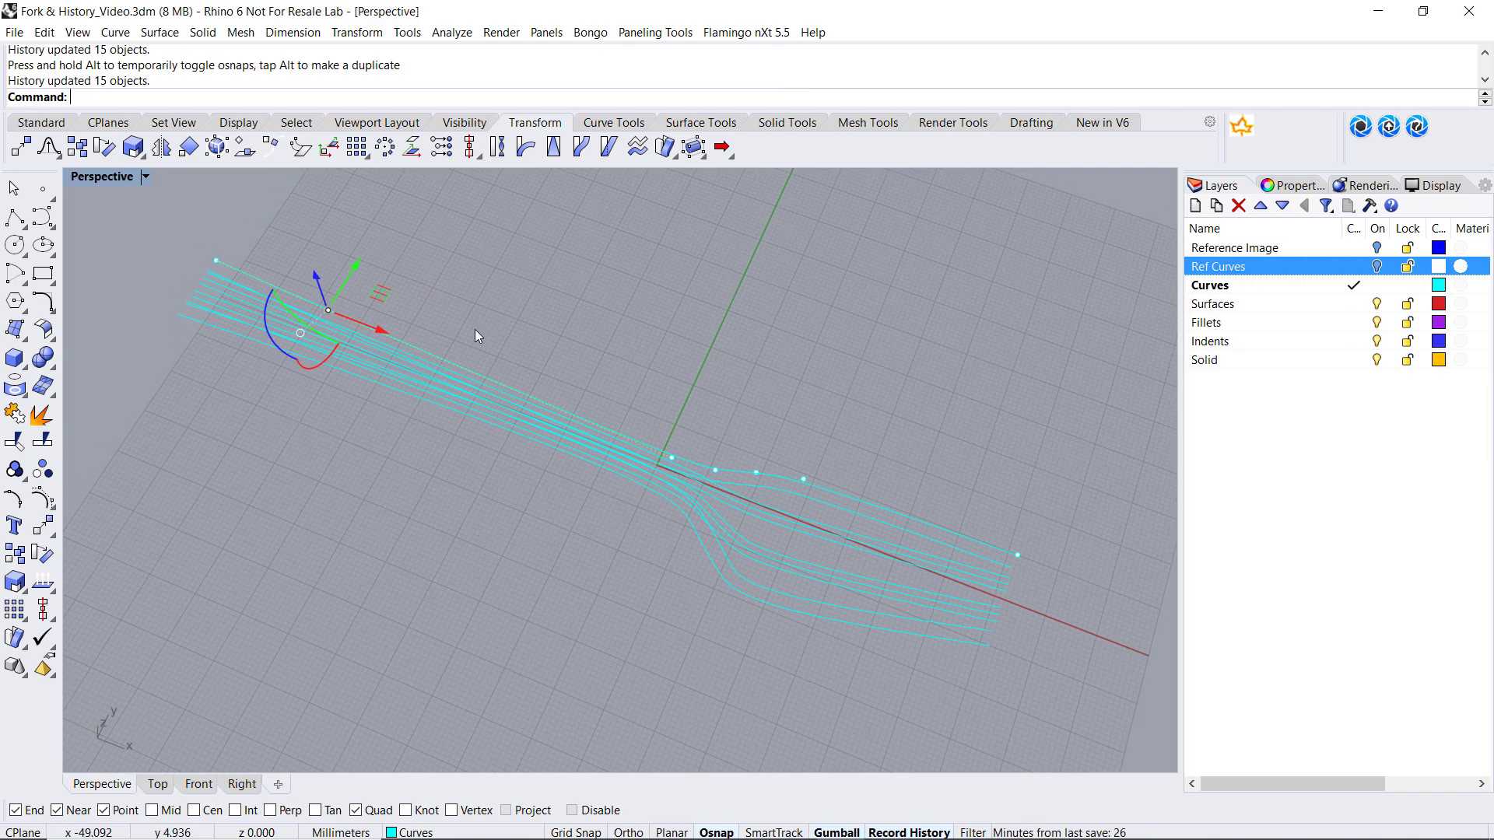
key(Escape)
click(614, 122)
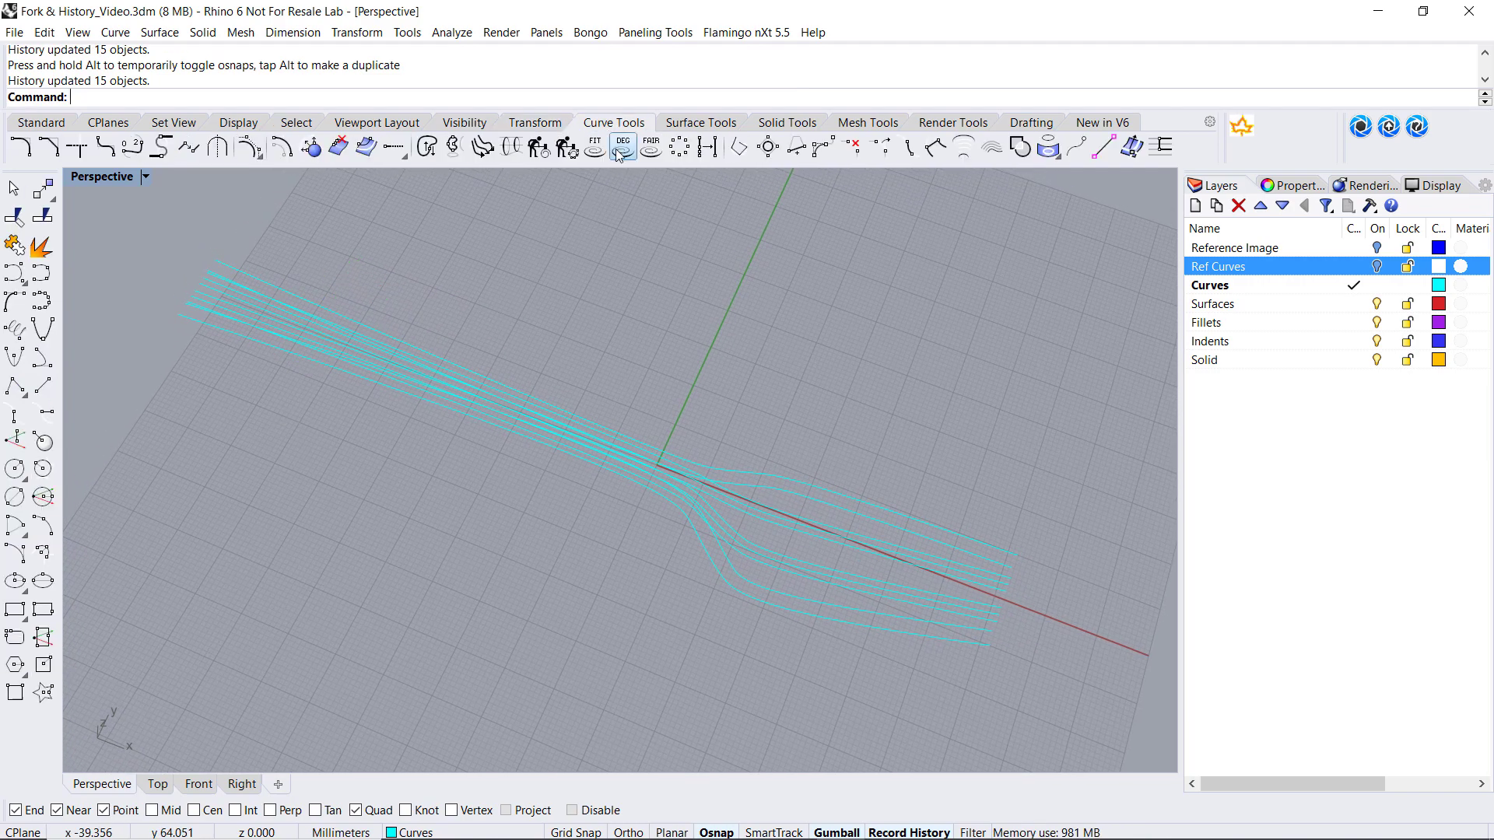
Blend the two outline ends at the handle into a curvature-continuous cap.
click(133, 148)
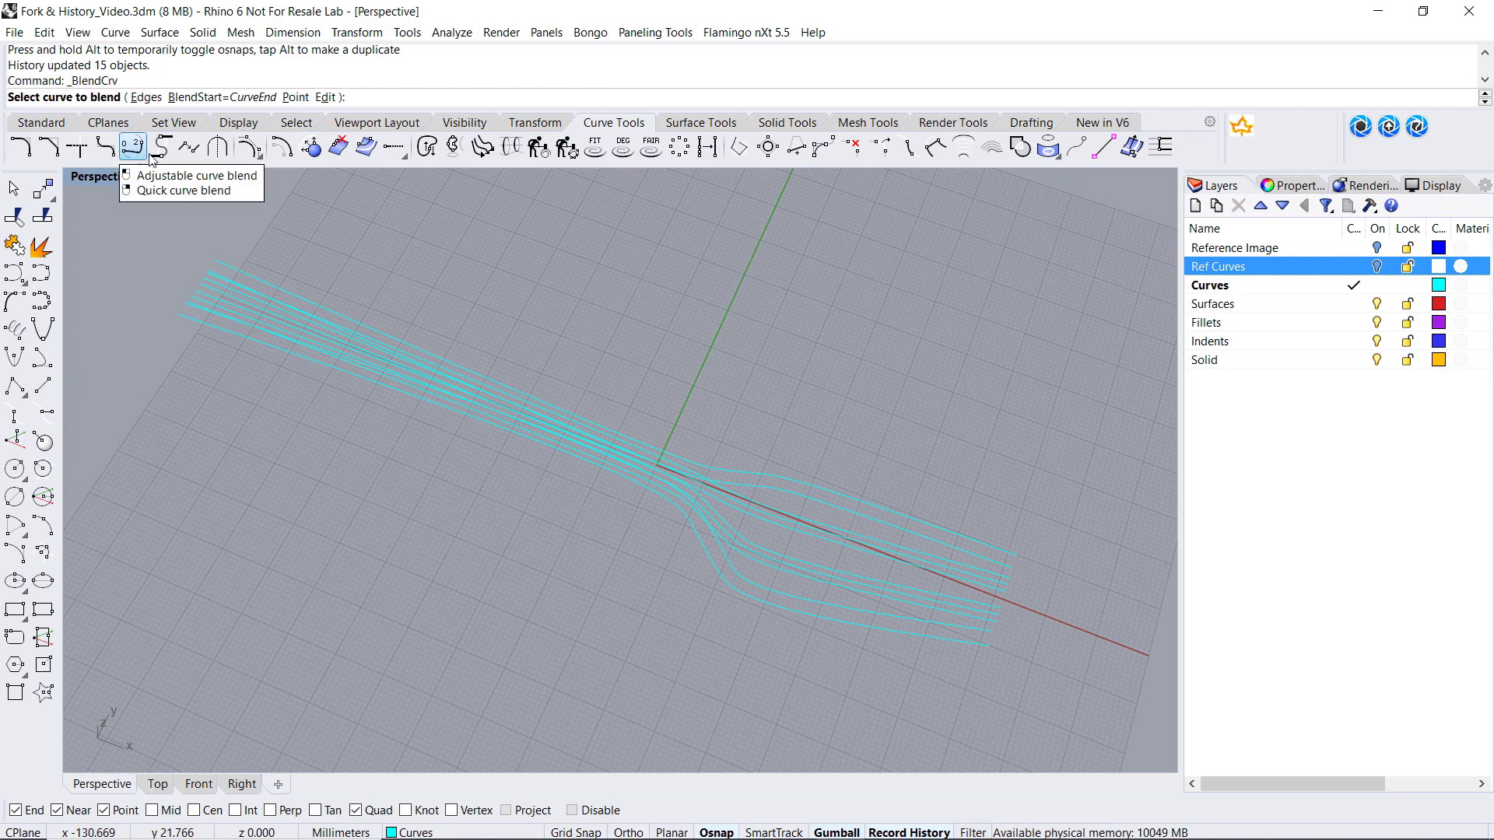
click(226, 270)
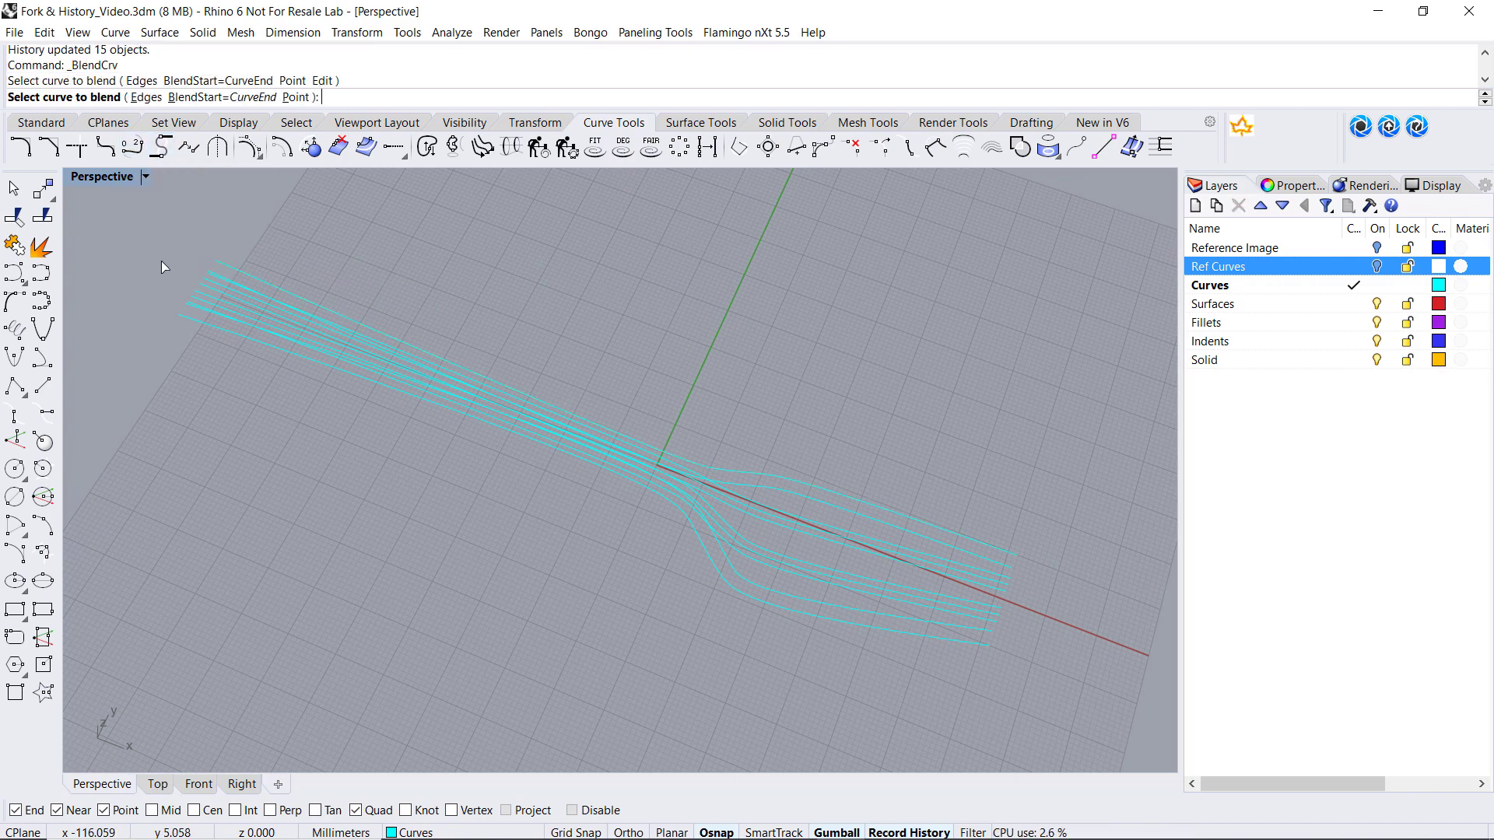
click(180, 313)
click(182, 316)
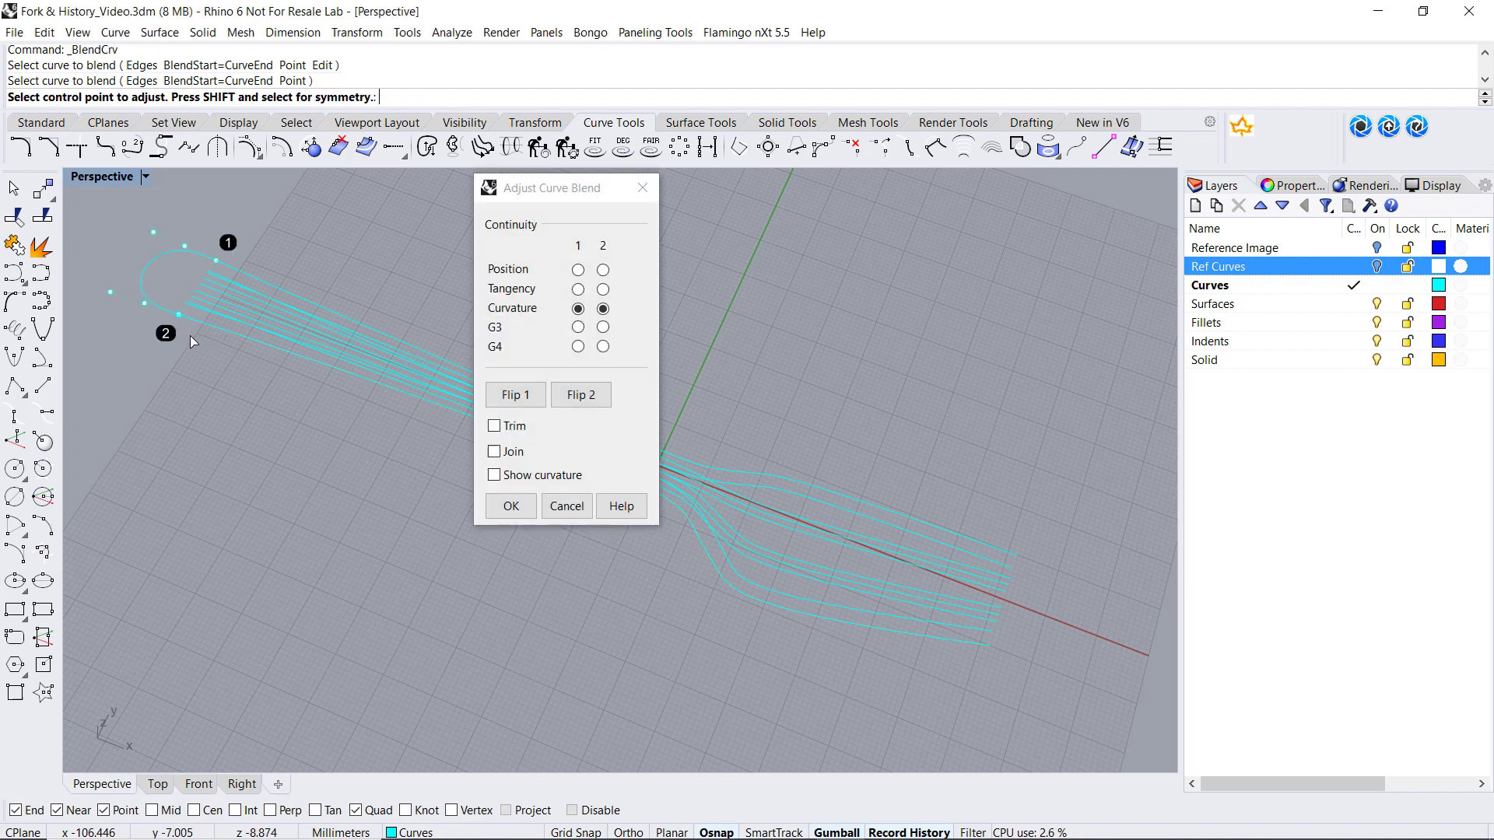
click(521, 506)
Close two tine tips with curvature-continuous blend curves between their open ends.
key(Return)
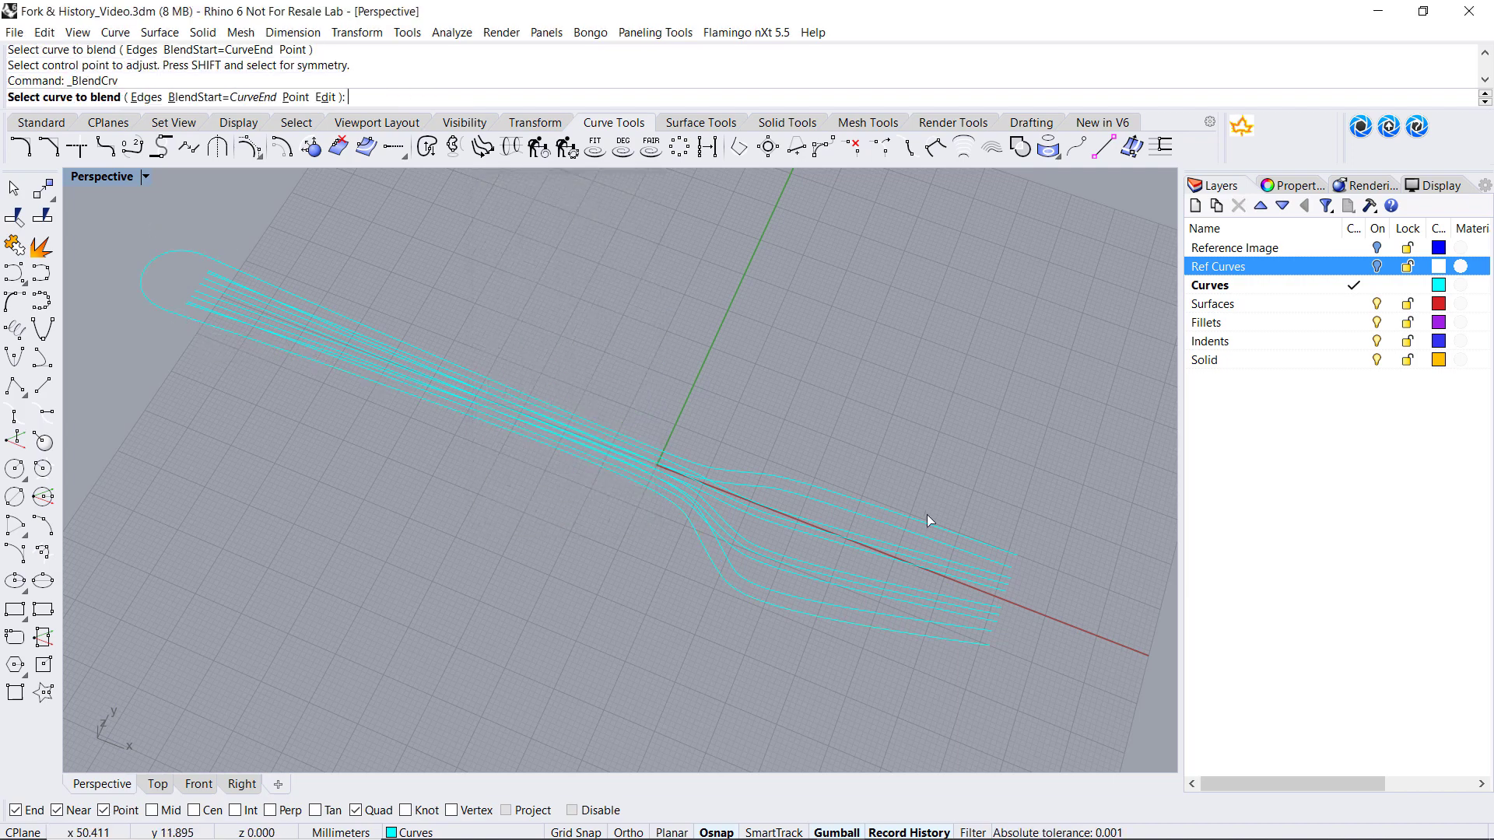
click(1006, 551)
click(1007, 566)
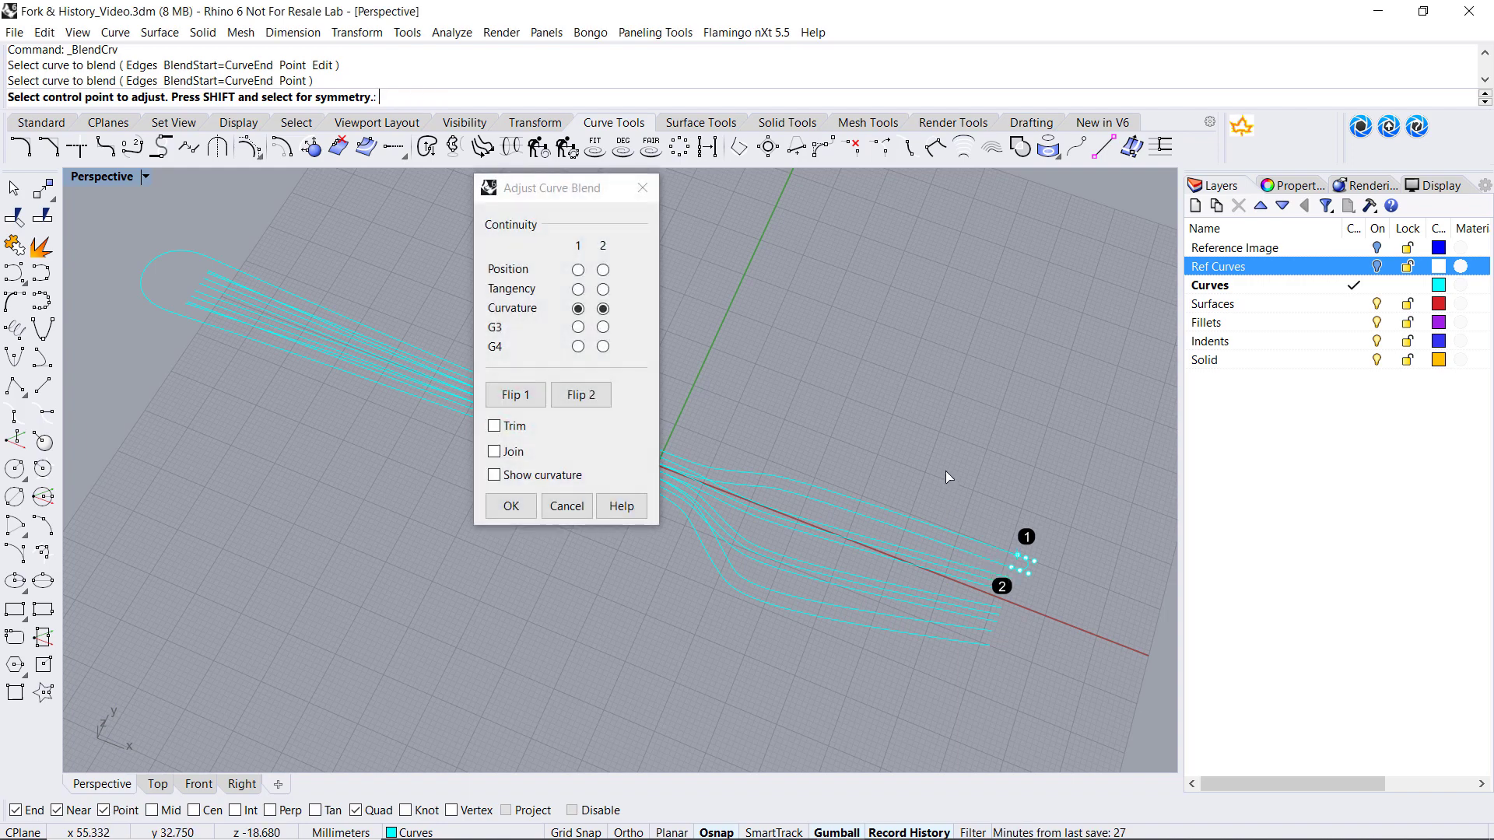
key(Return)
key(Return)
click(1005, 582)
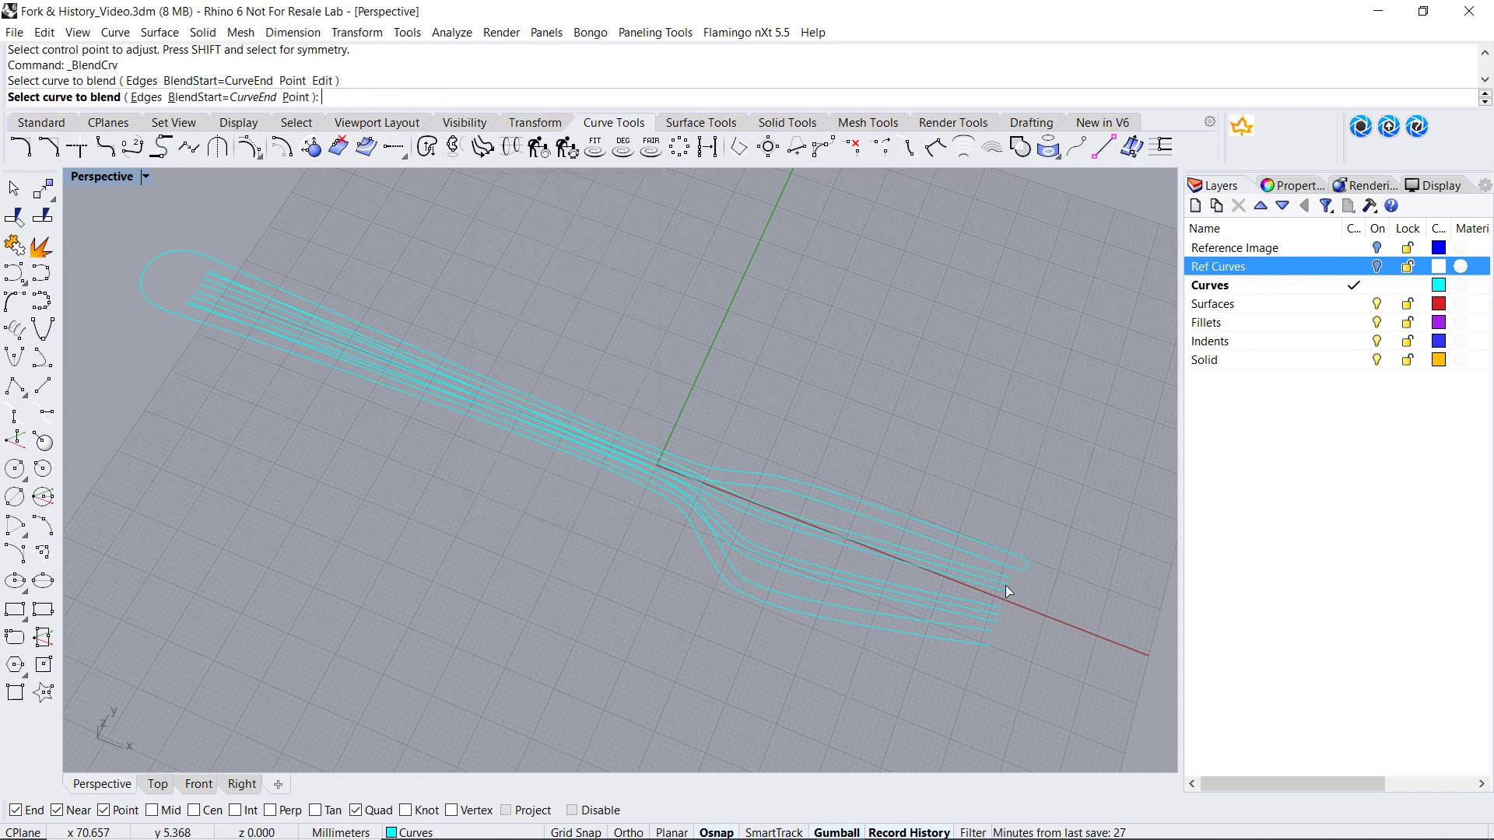
click(997, 590)
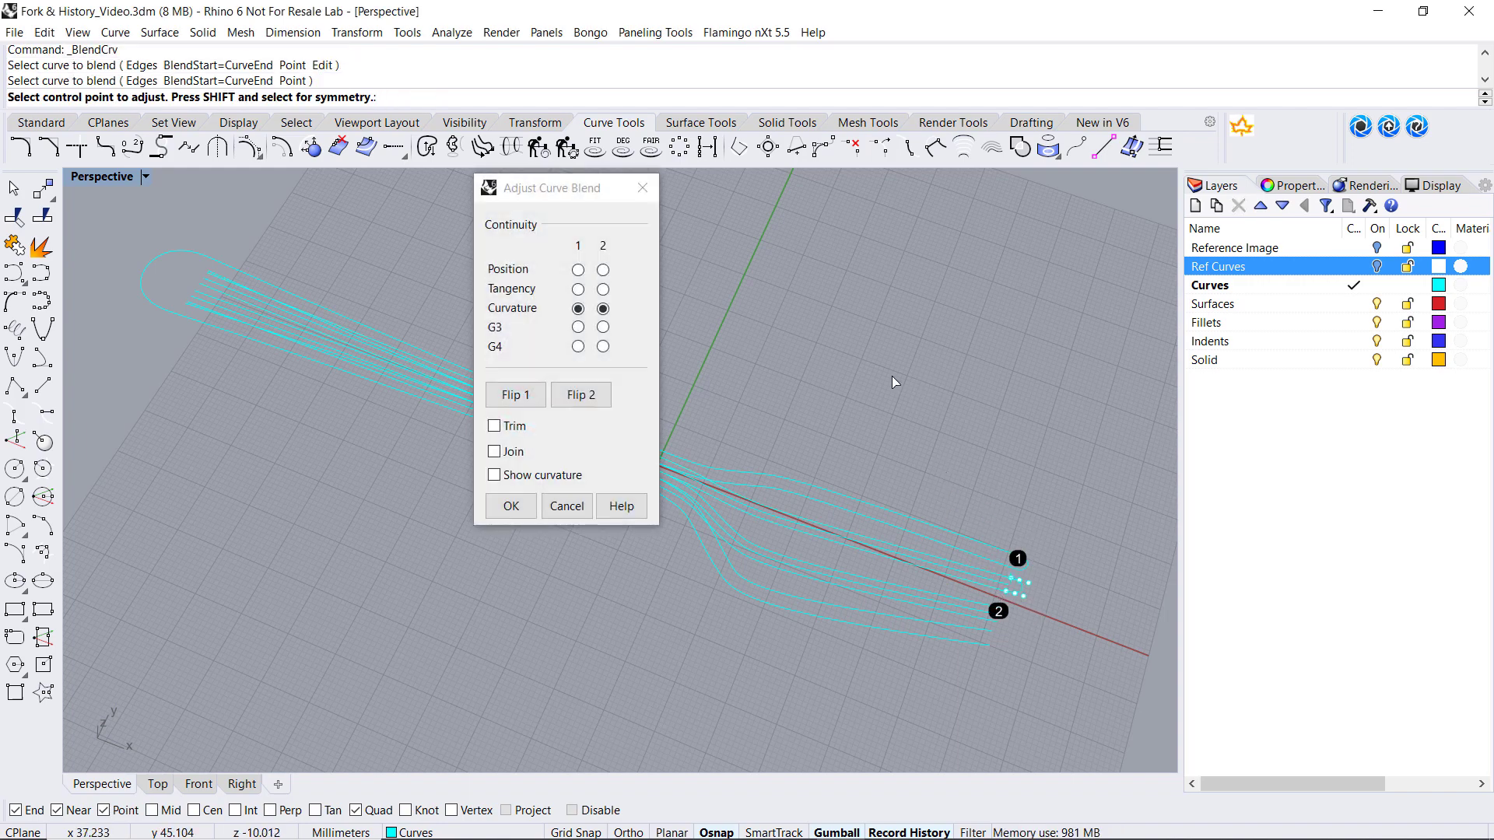
click(506, 508)
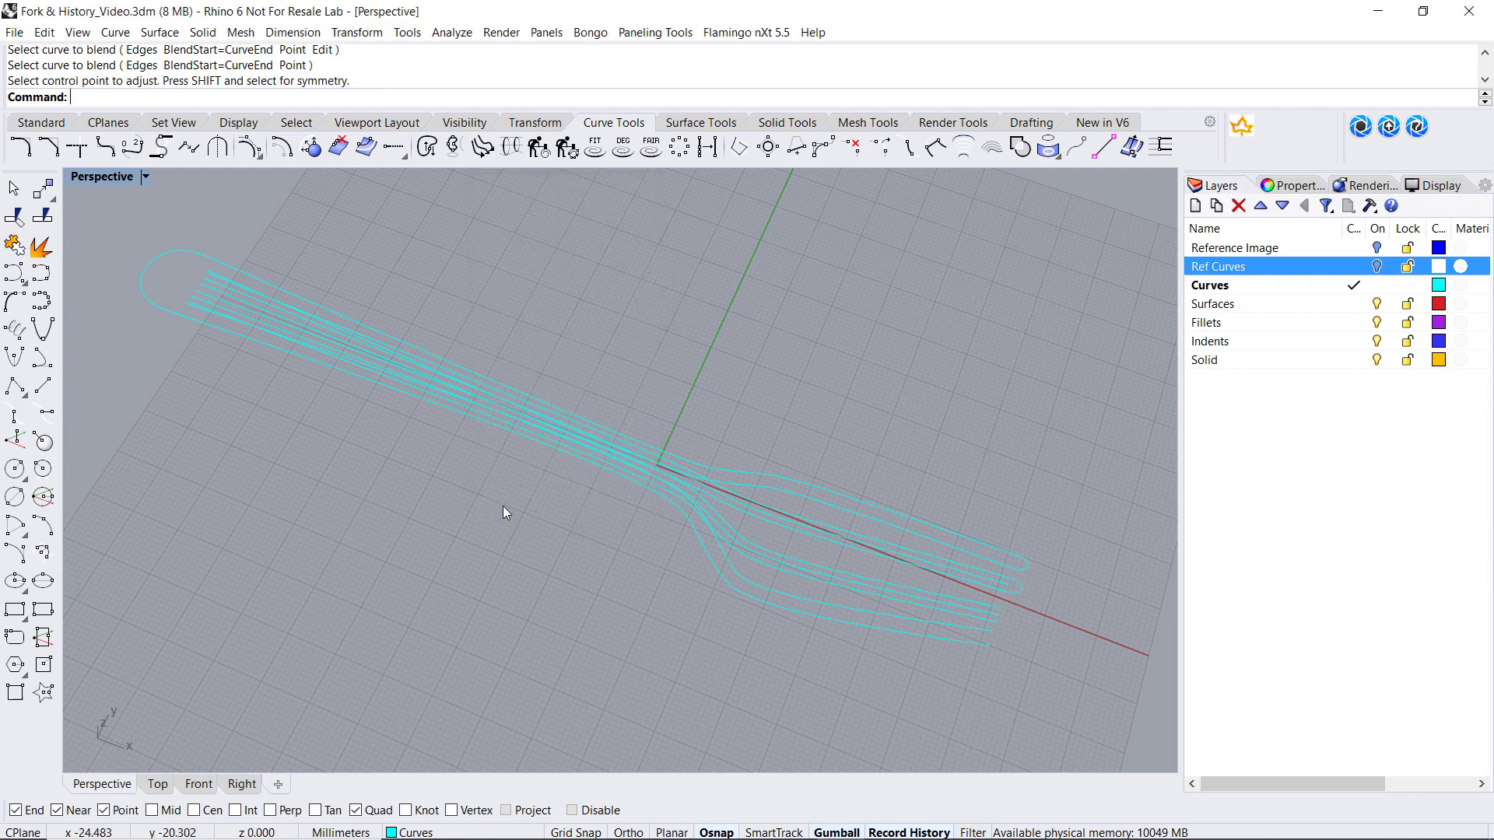
Hide the two central guide curves of the fork outline.
click(809, 536)
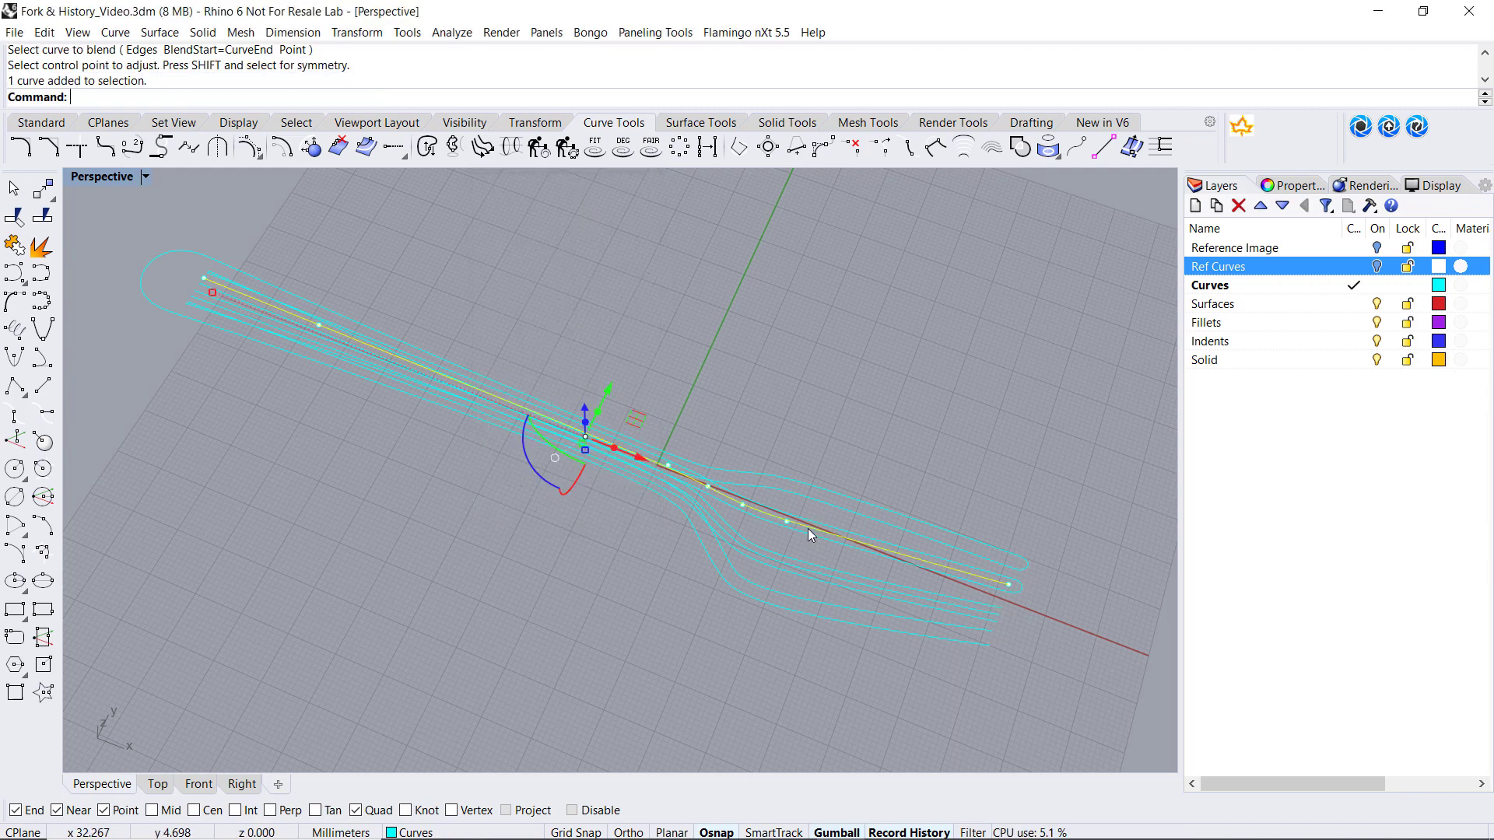
shift+click(806, 577)
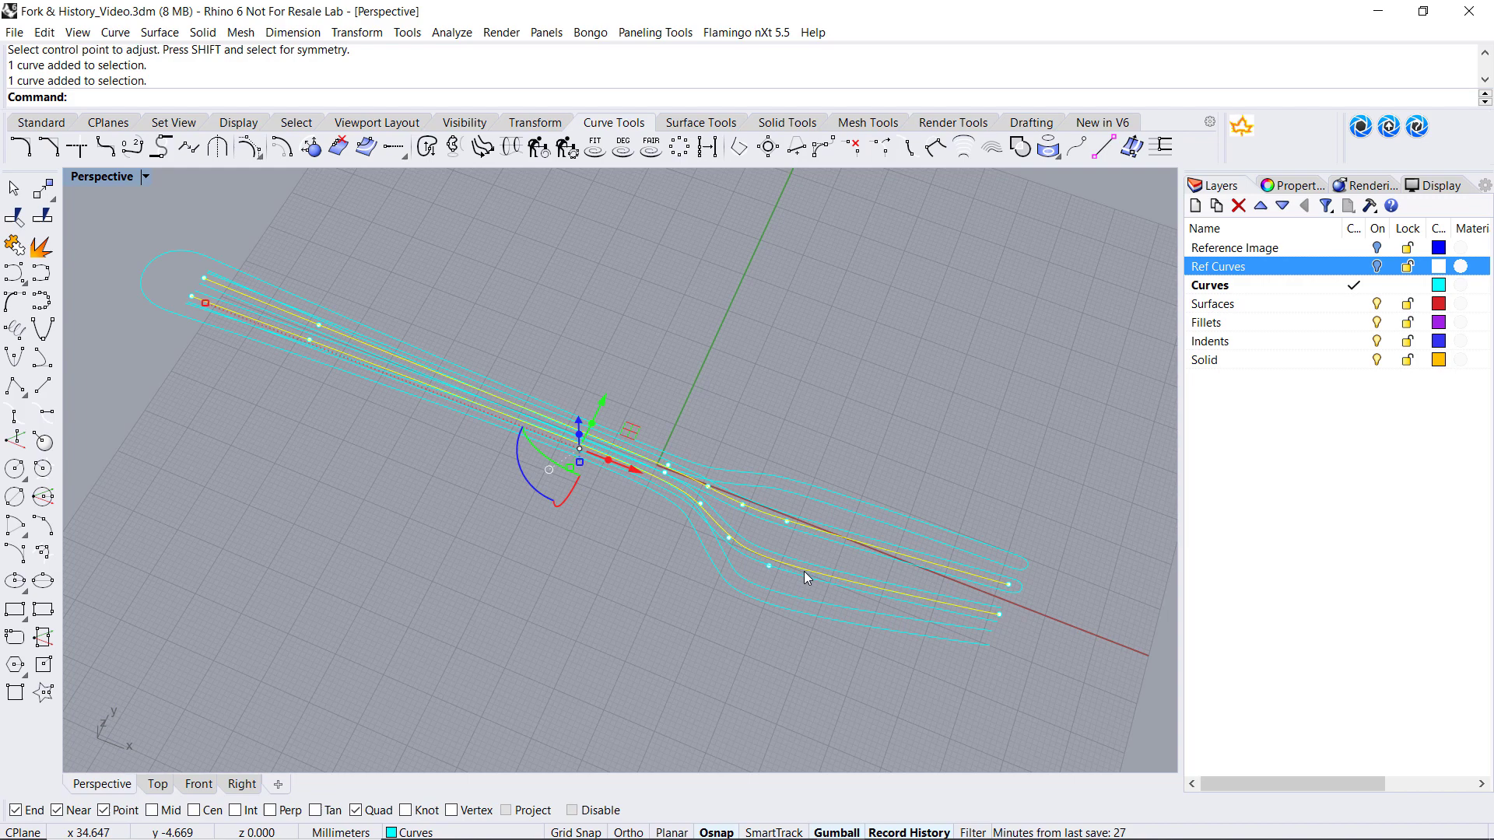
click(54, 123)
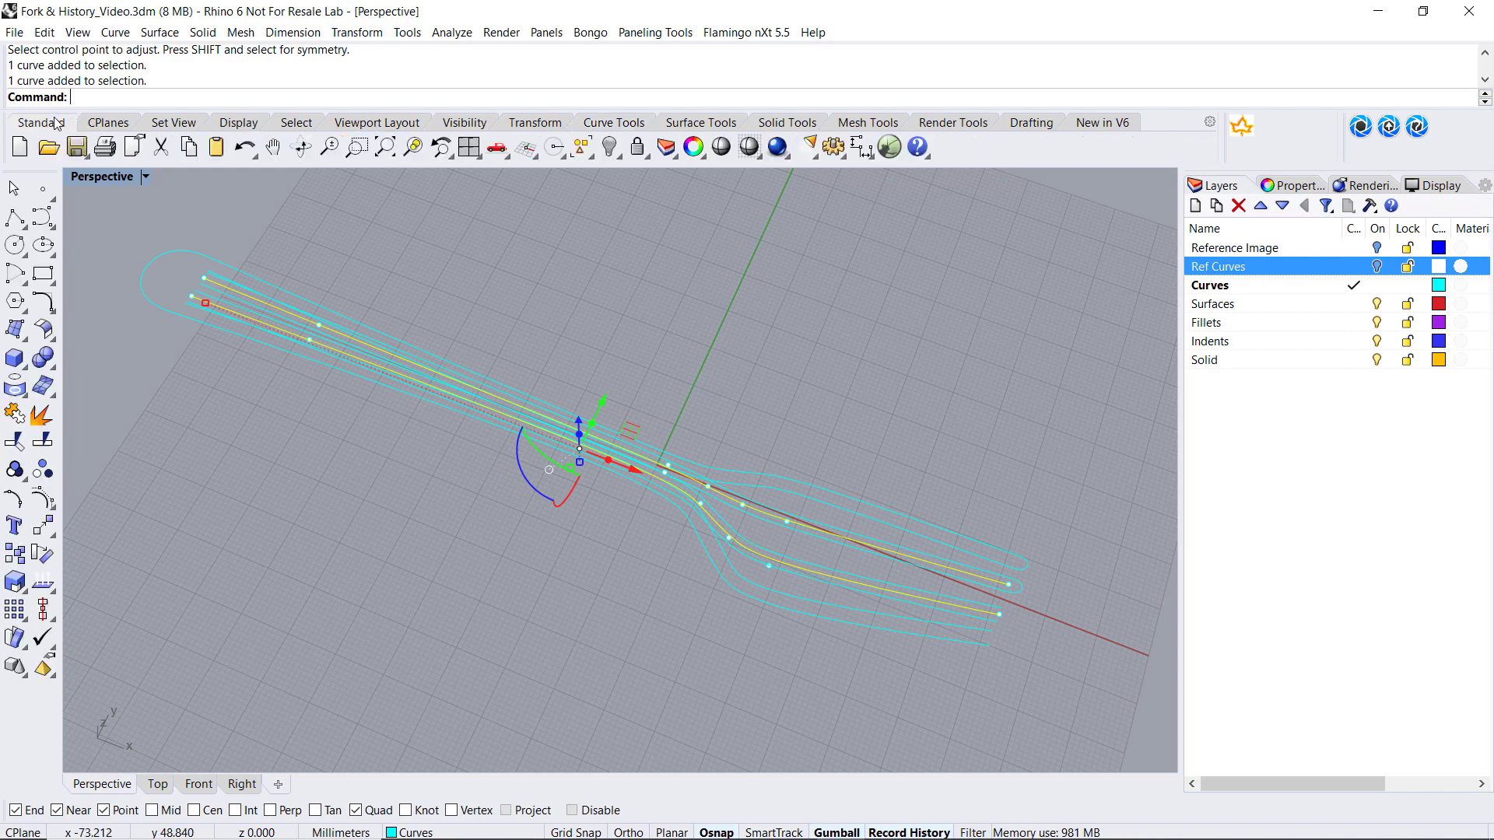
click(610, 147)
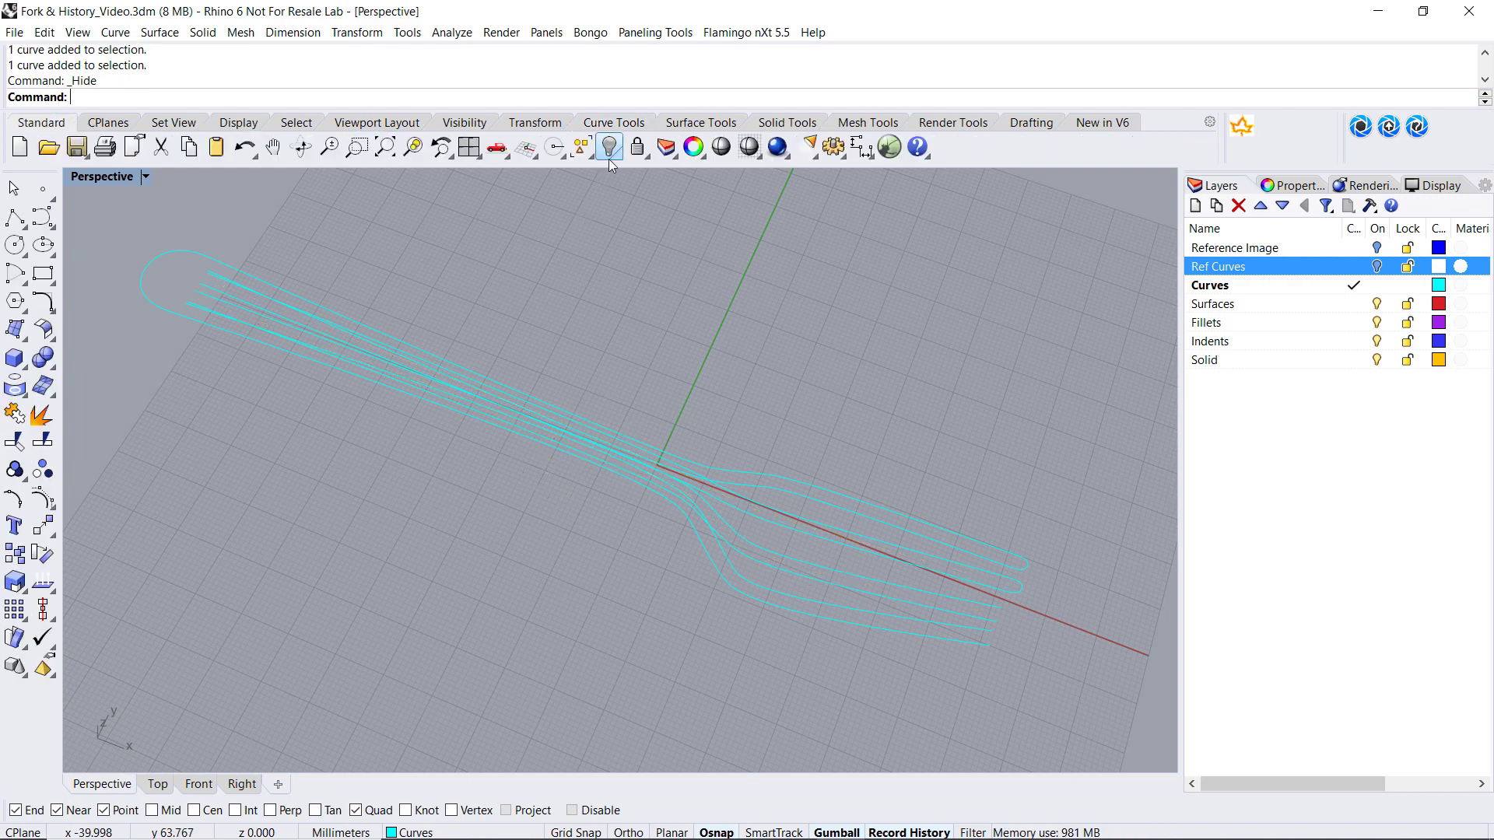
Mirror the two tine-tip blend curves across the X axis to cap the lower tines.
click(1024, 567)
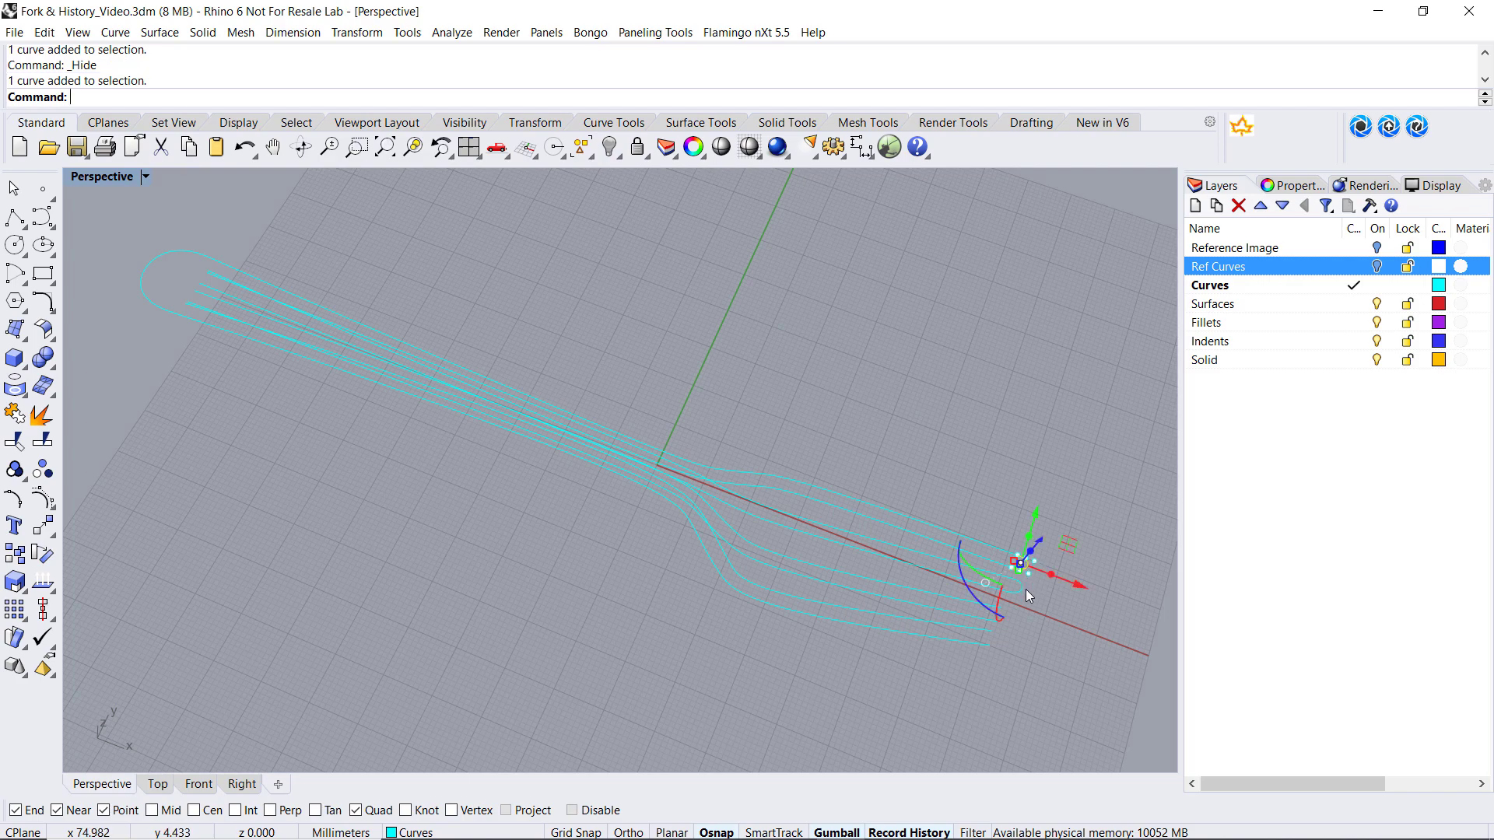
shift+click(1023, 593)
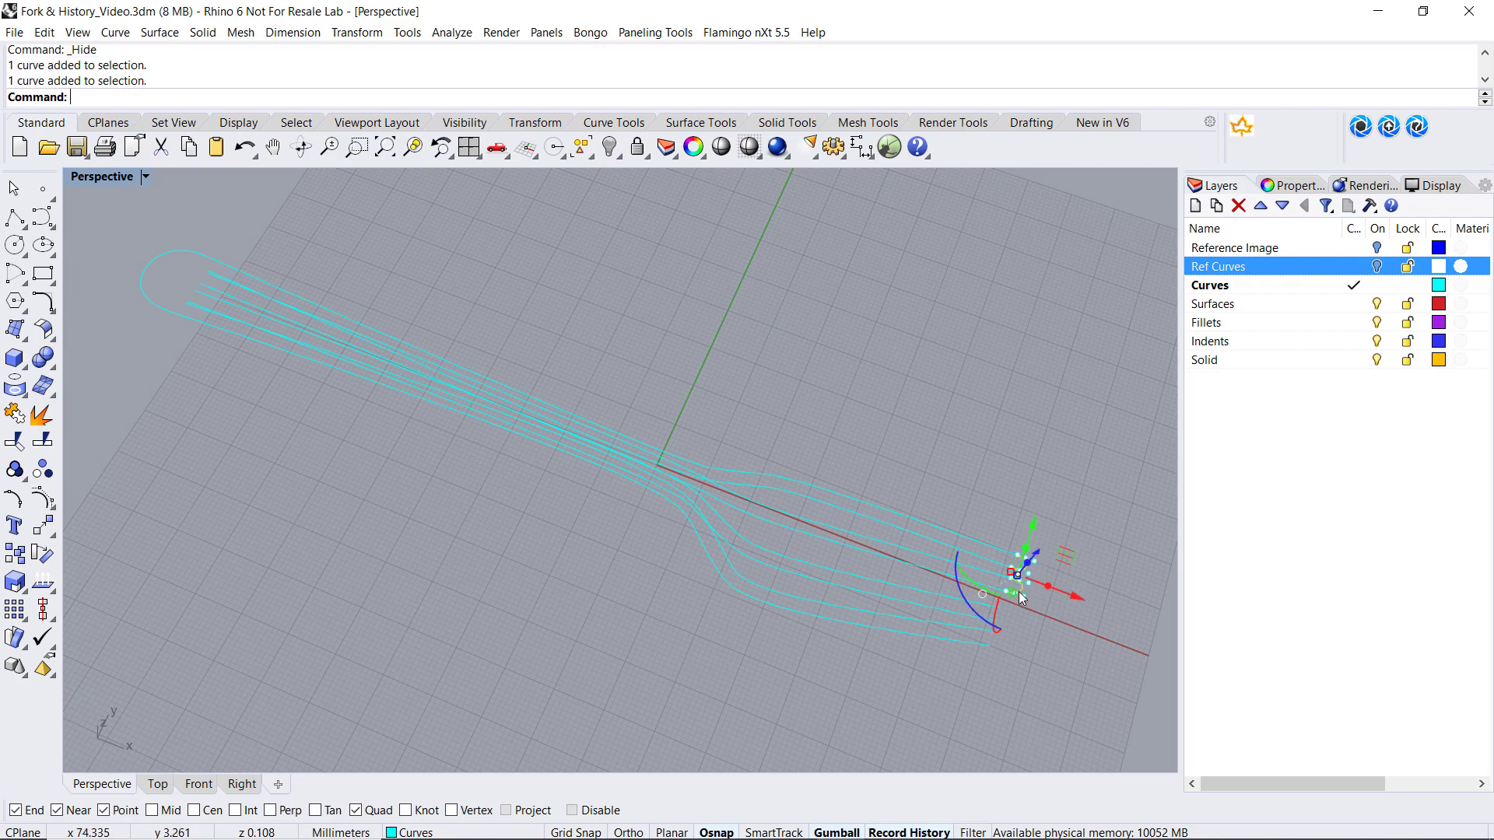
click(529, 125)
click(161, 146)
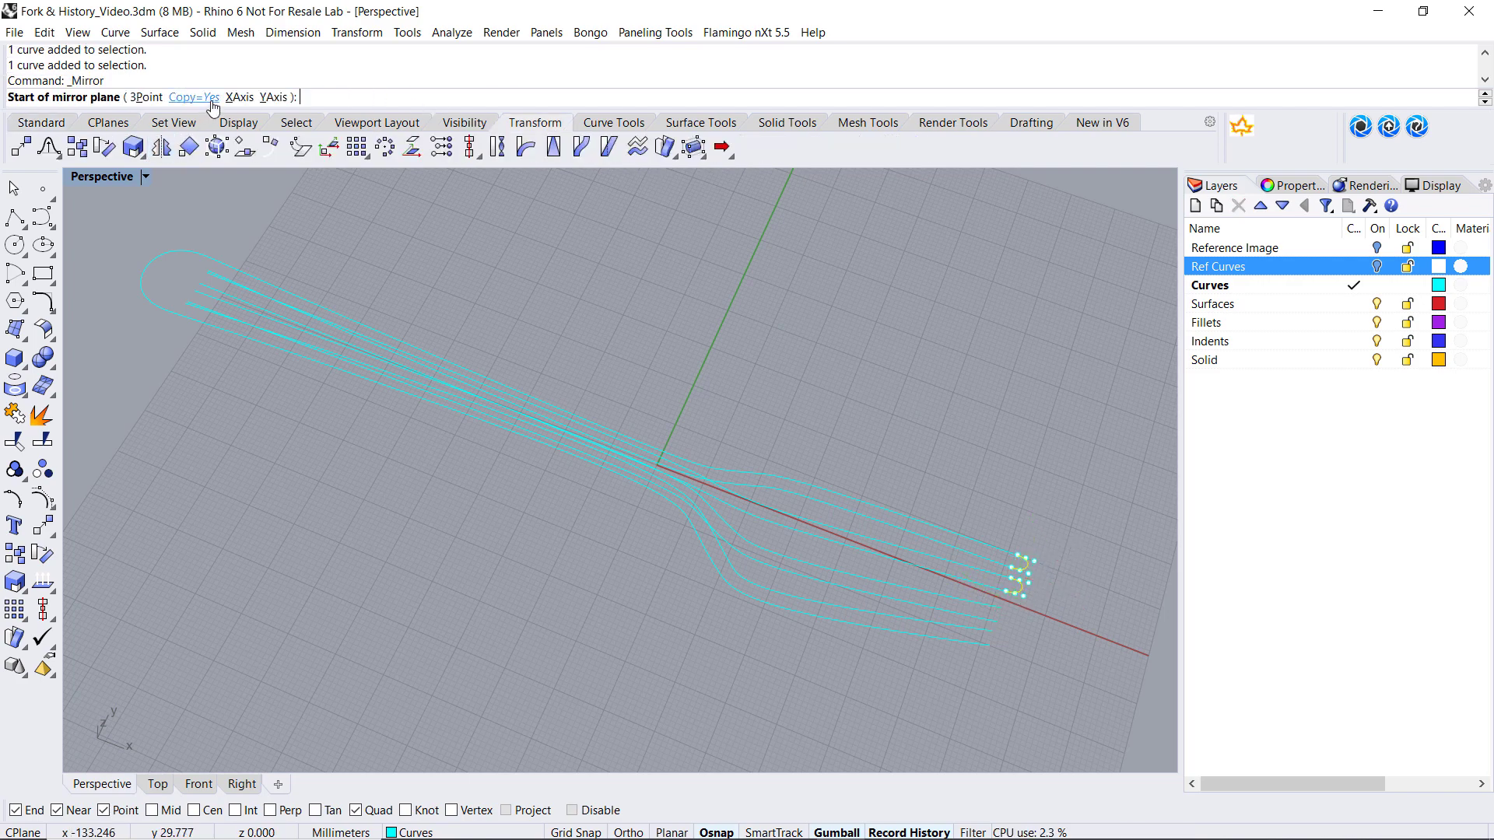
click(233, 97)
key(Escape)
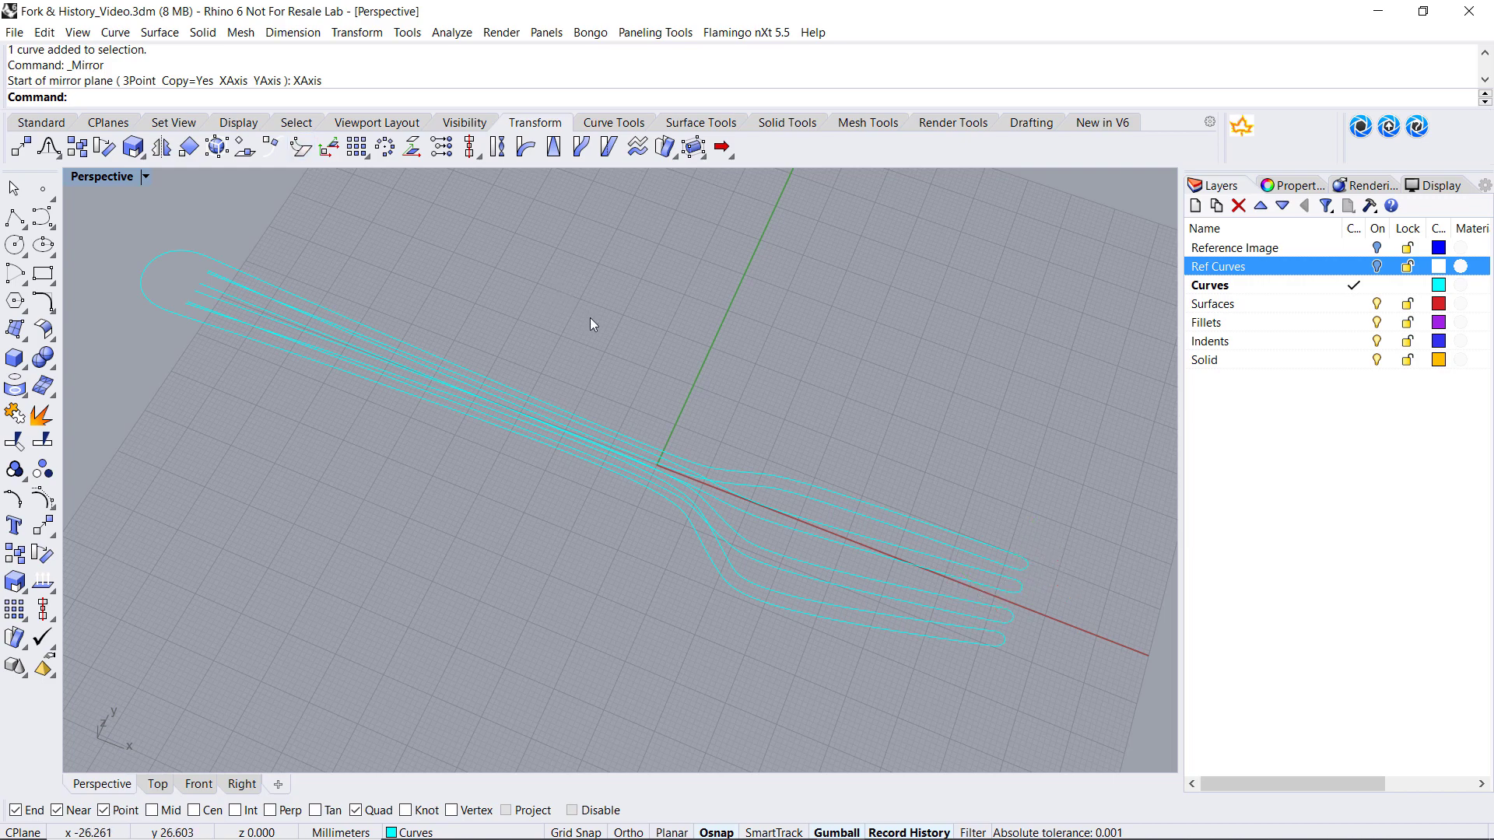
right_drag(590, 599, 586, 553)
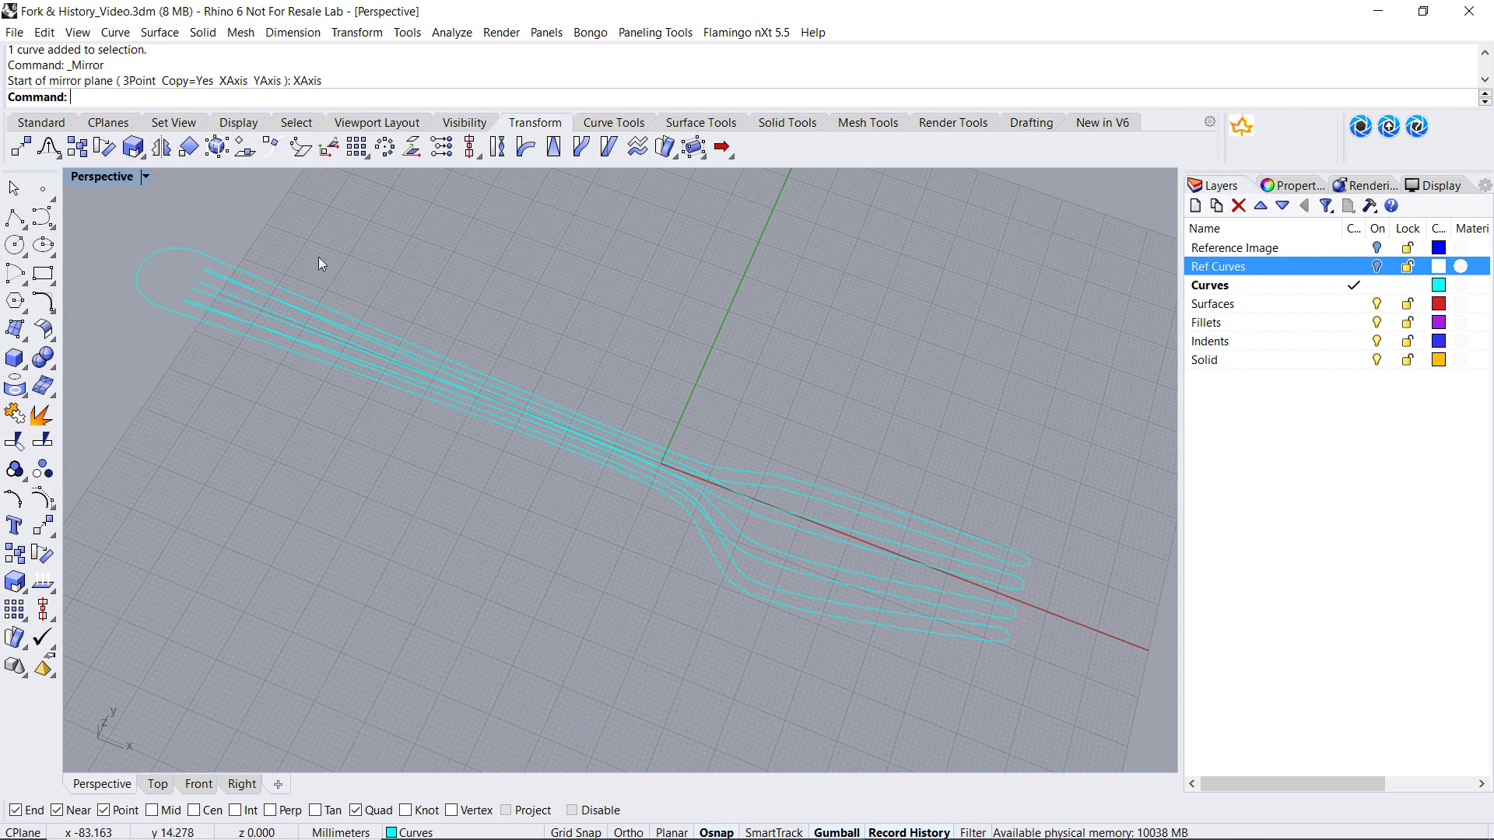
Drag a handle-end control point of the top outline curve out and back so history updates the linked curves.
shift+right_drag(294, 225, 322, 256)
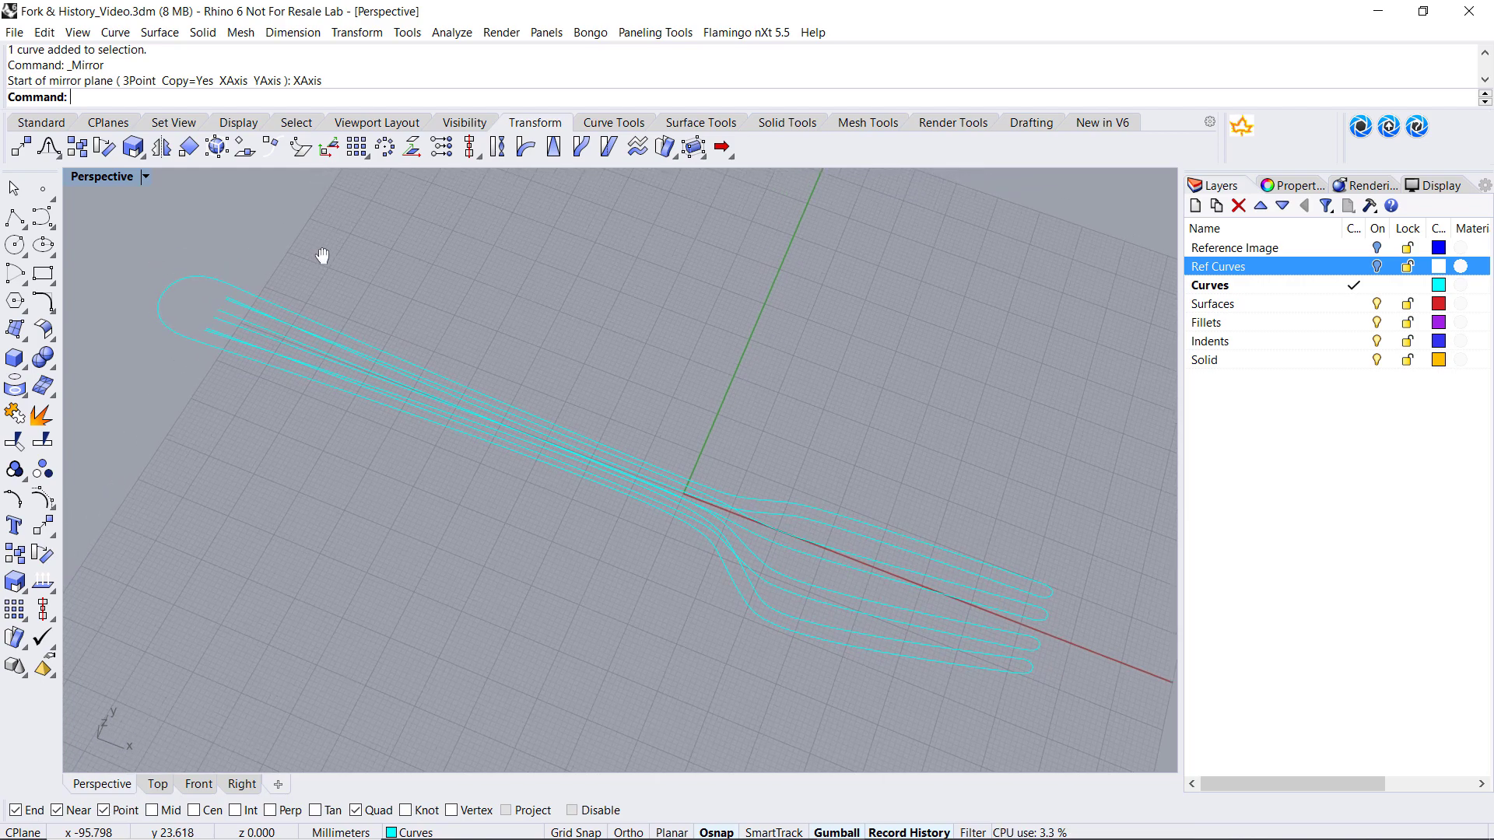
click(292, 311)
drag(324, 295, 370, 313)
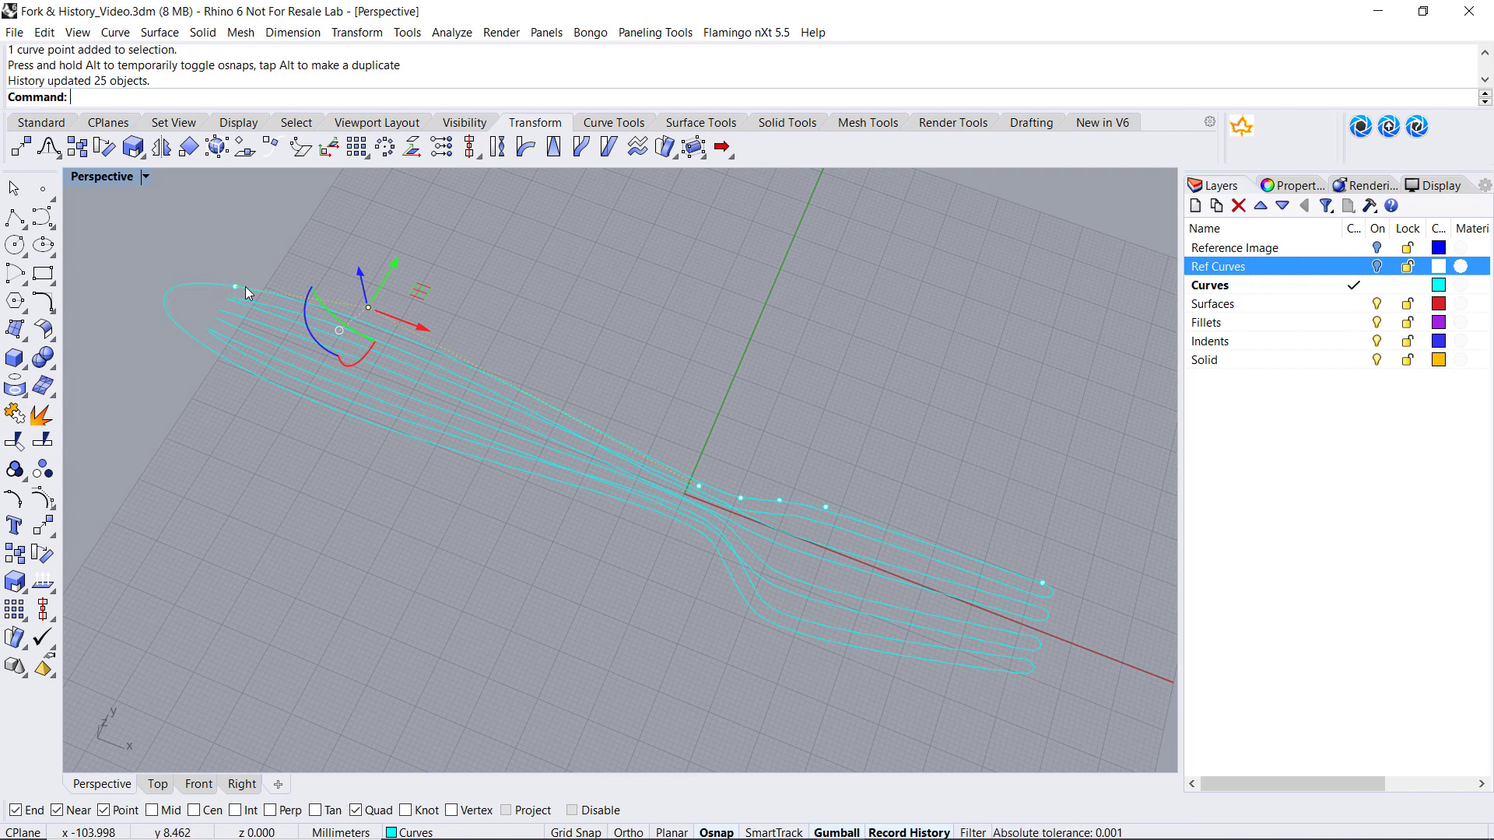
drag(382, 282, 433, 373)
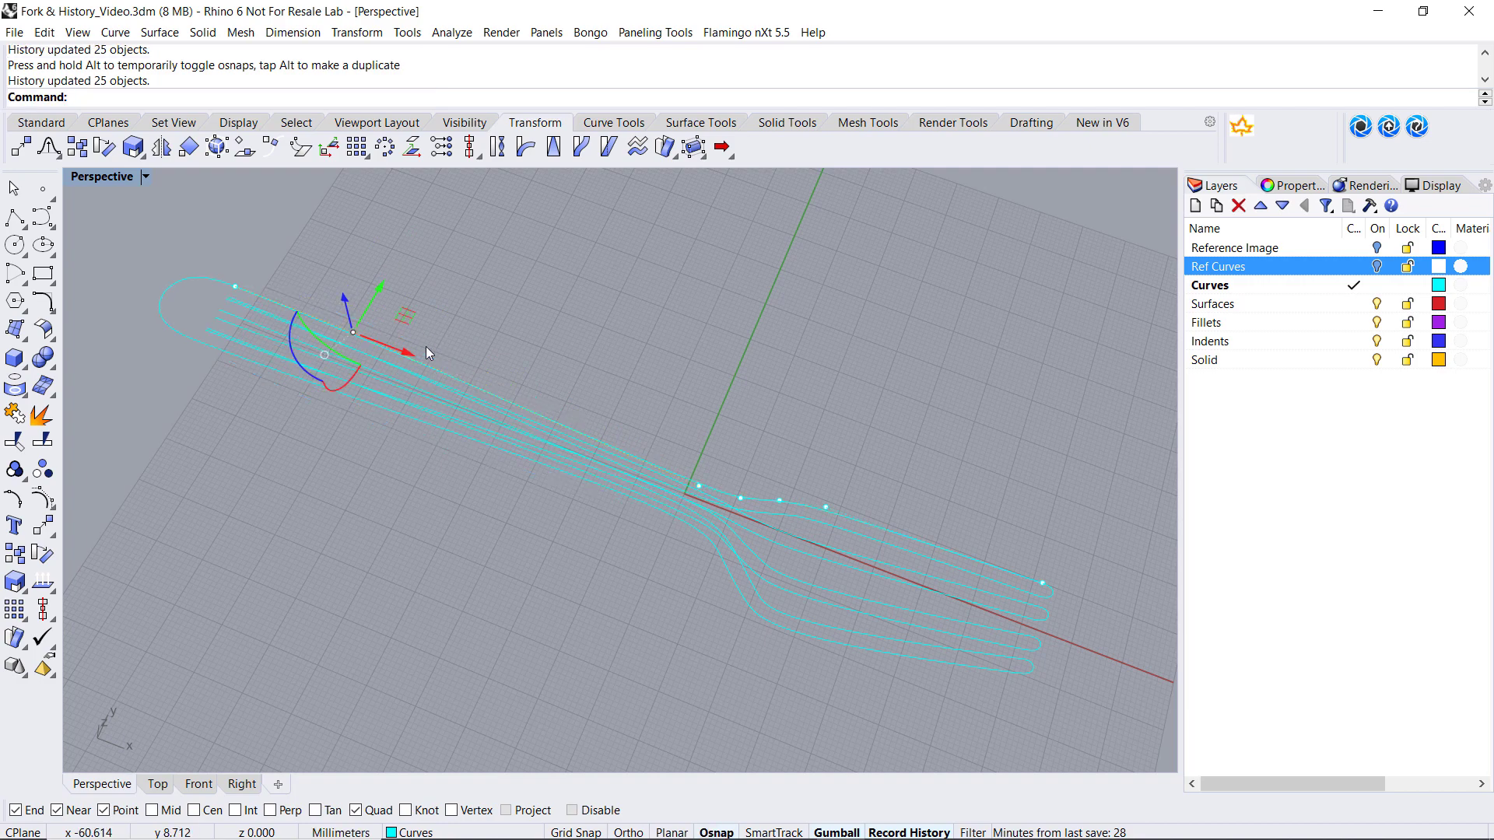
mouse_move(353, 333)
mouse_down()
mouse_move(346, 348)
mouse_move(354, 336)
mouse_up()
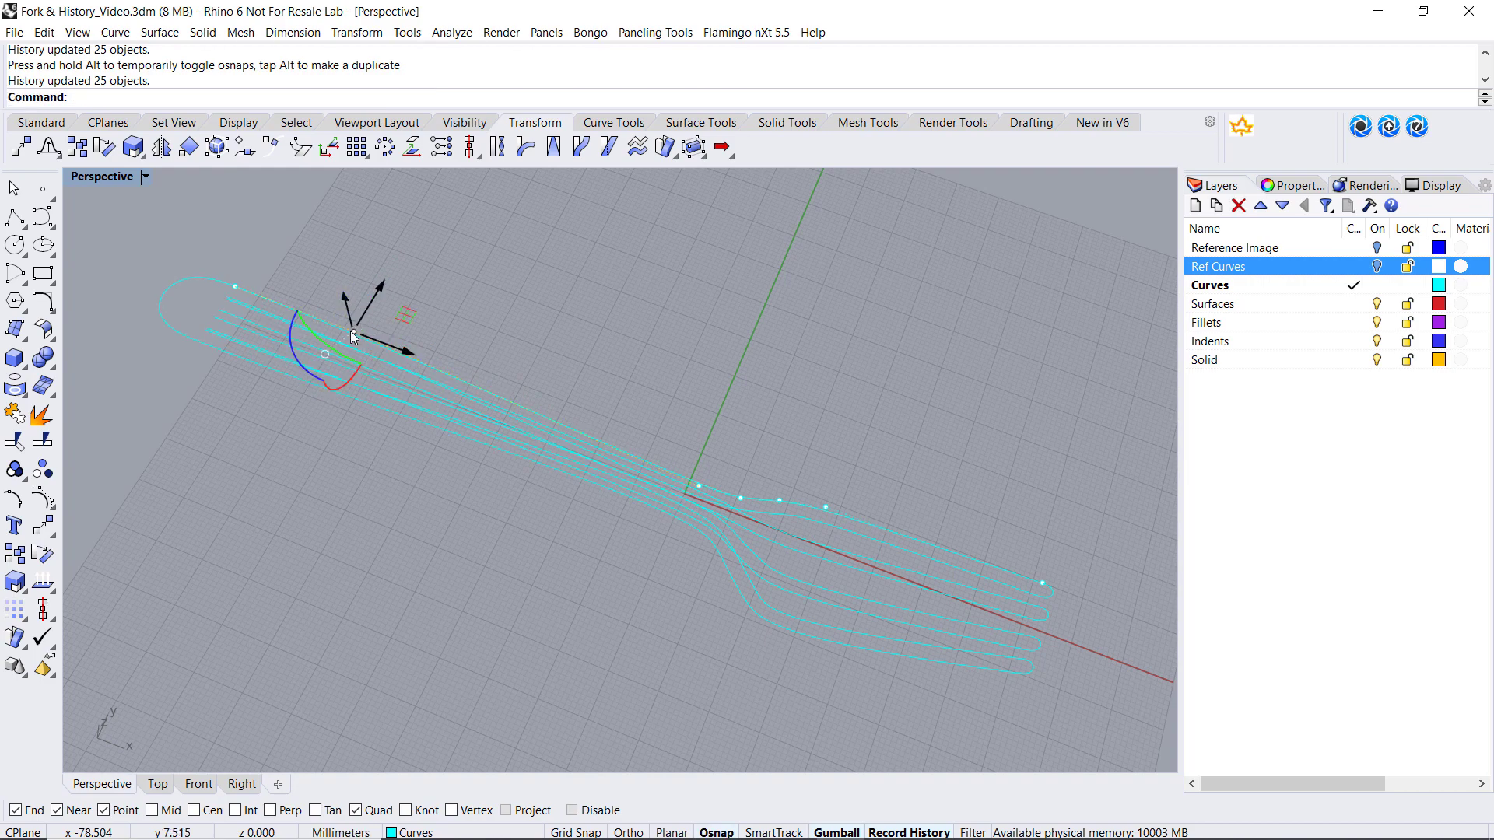
Reopen the handle-end blend for editing and set both ends to Tangency continuity.
key(Escape)
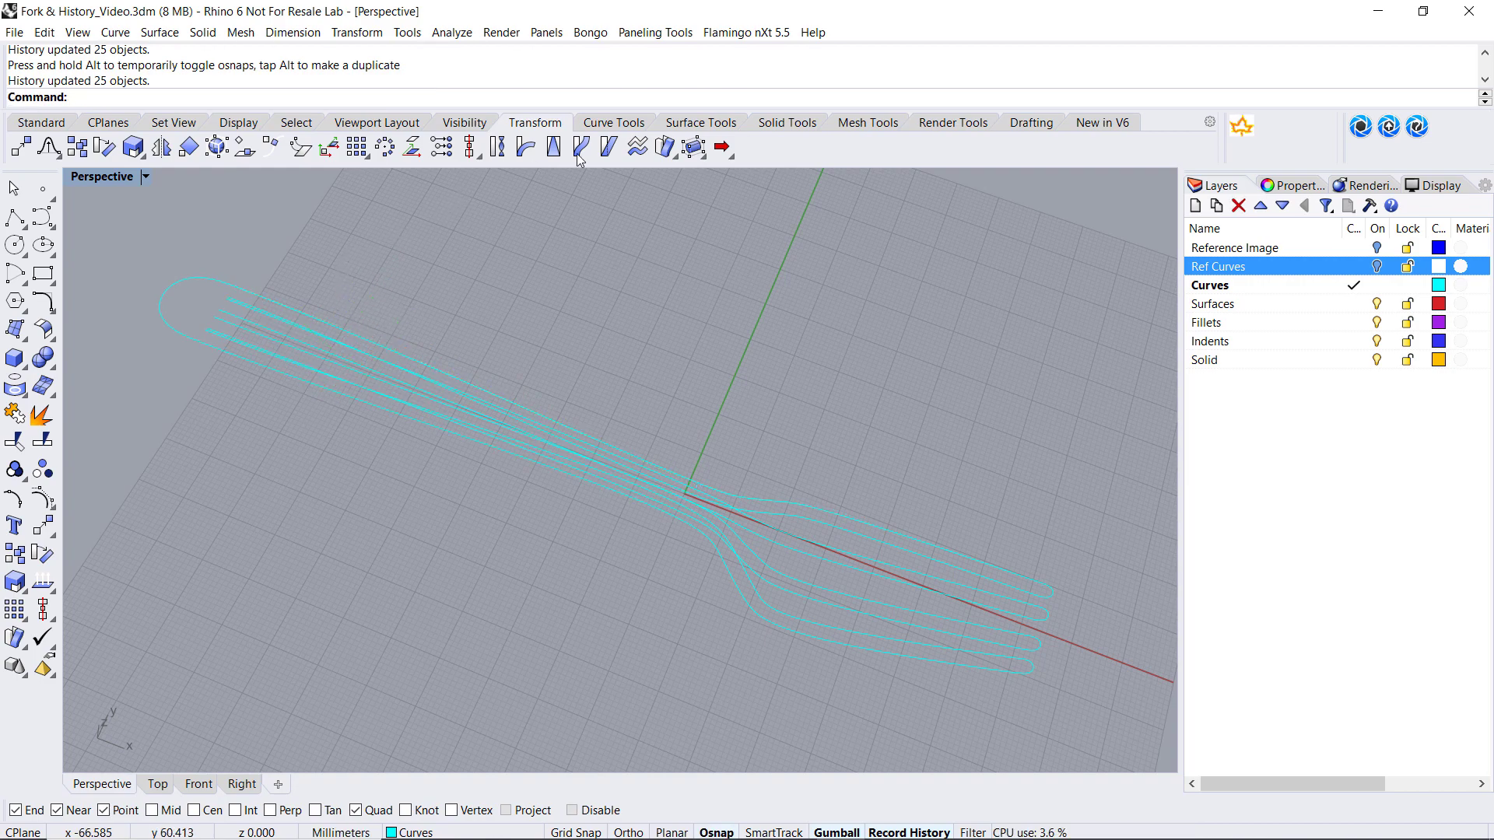
click(598, 123)
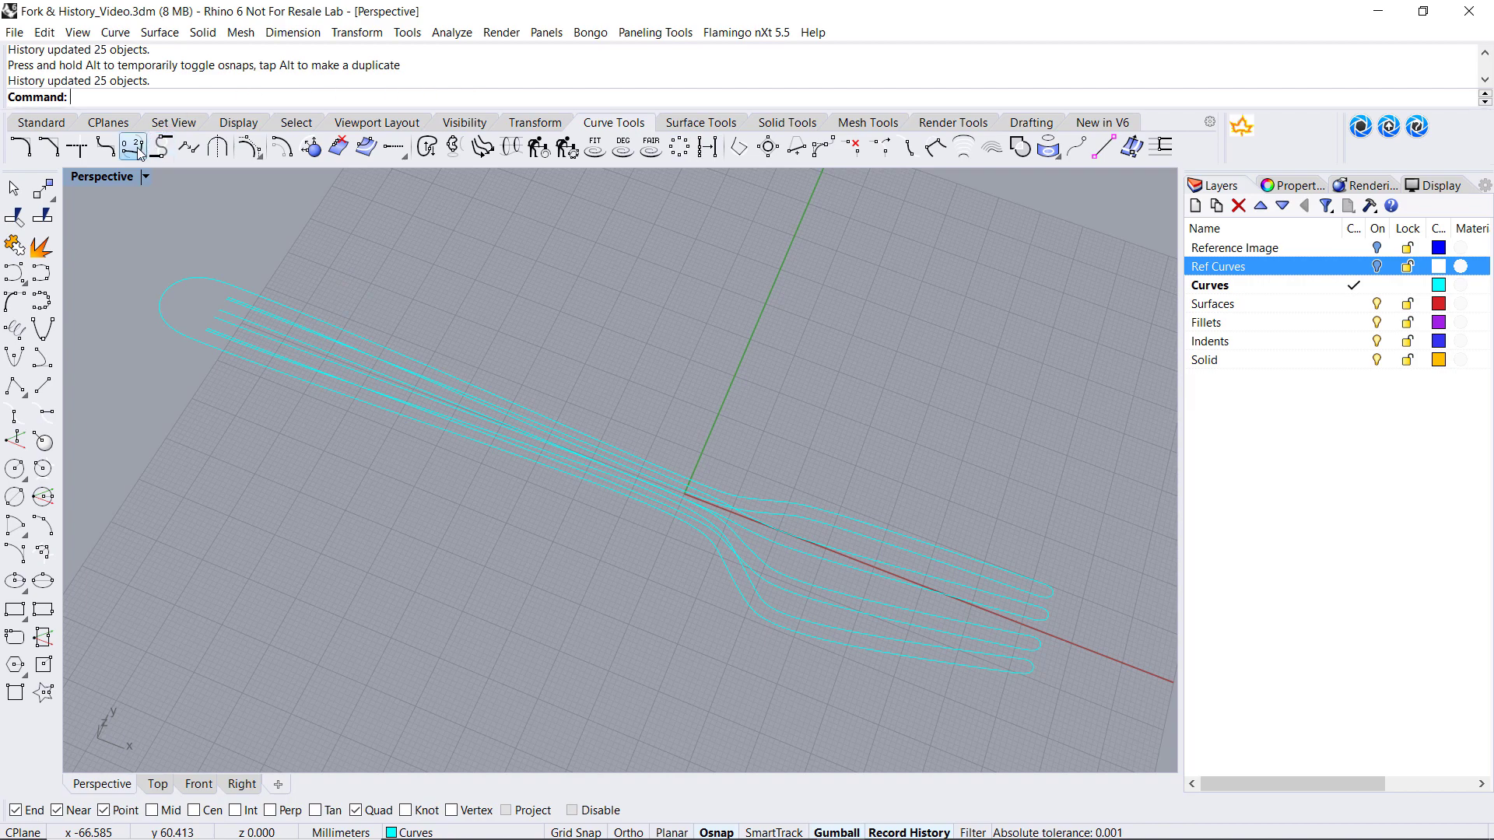
click(161, 145)
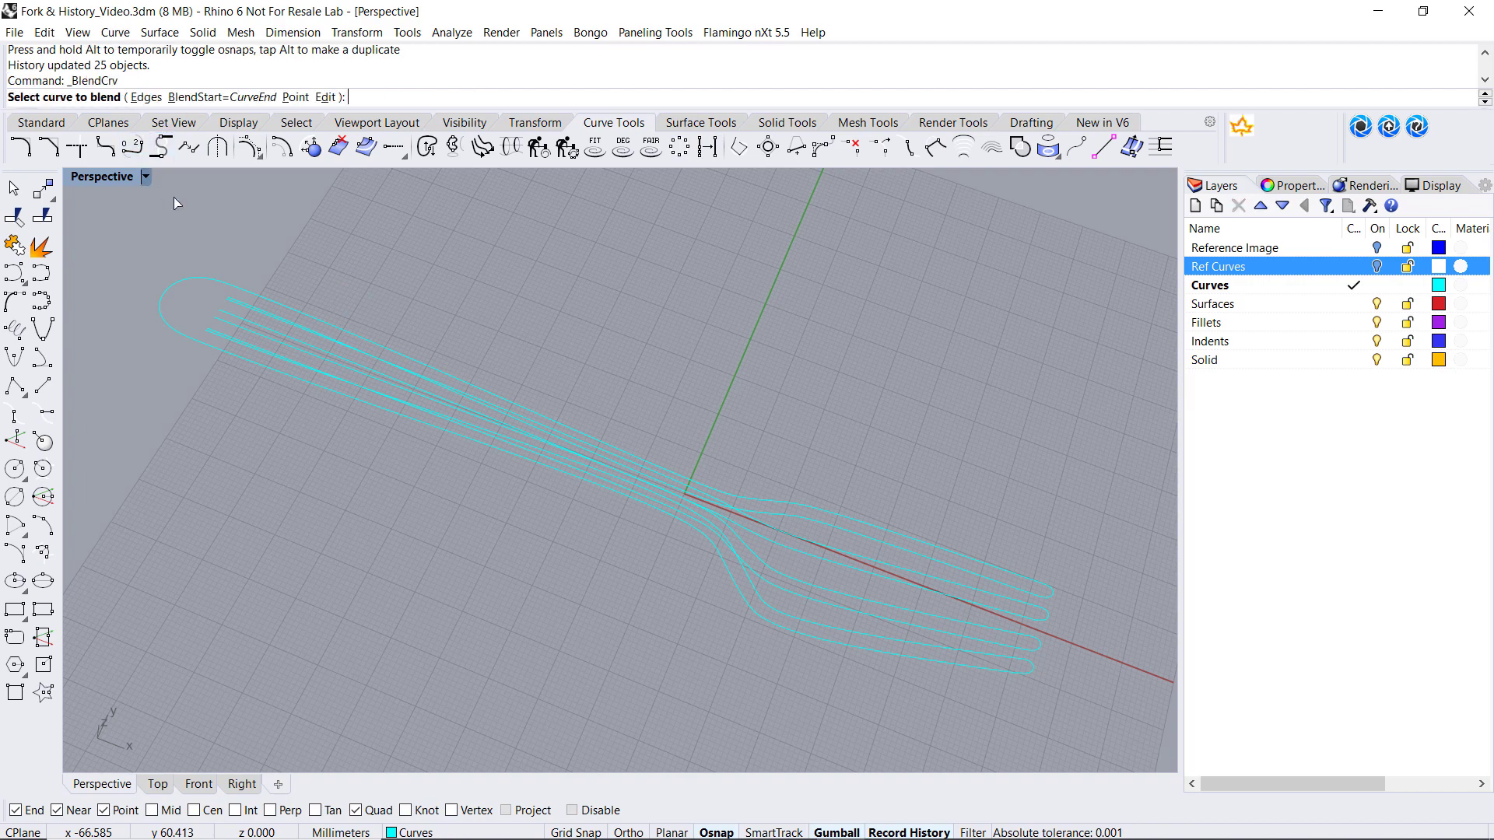
click(330, 98)
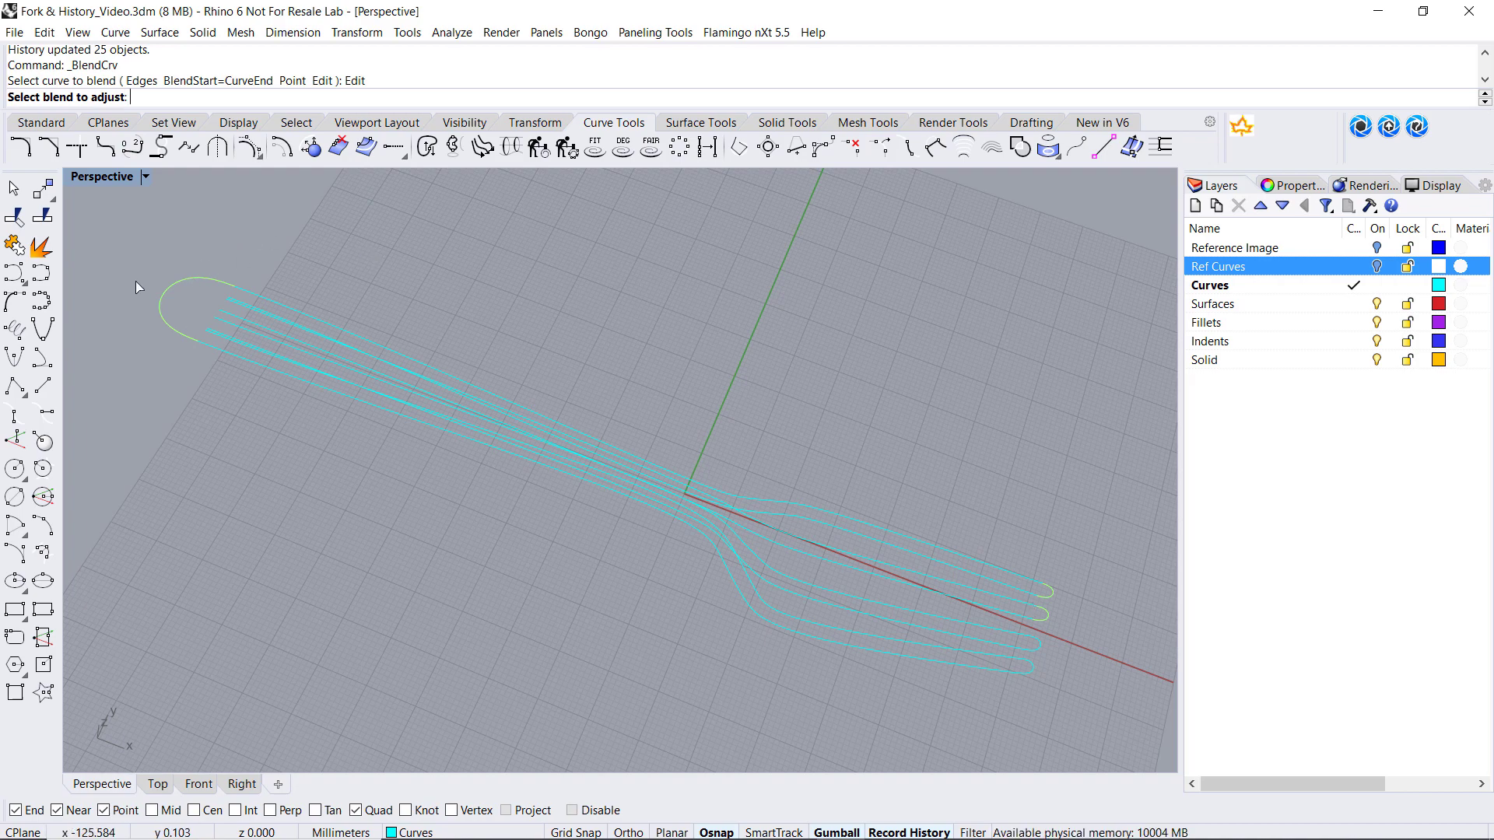
click(171, 290)
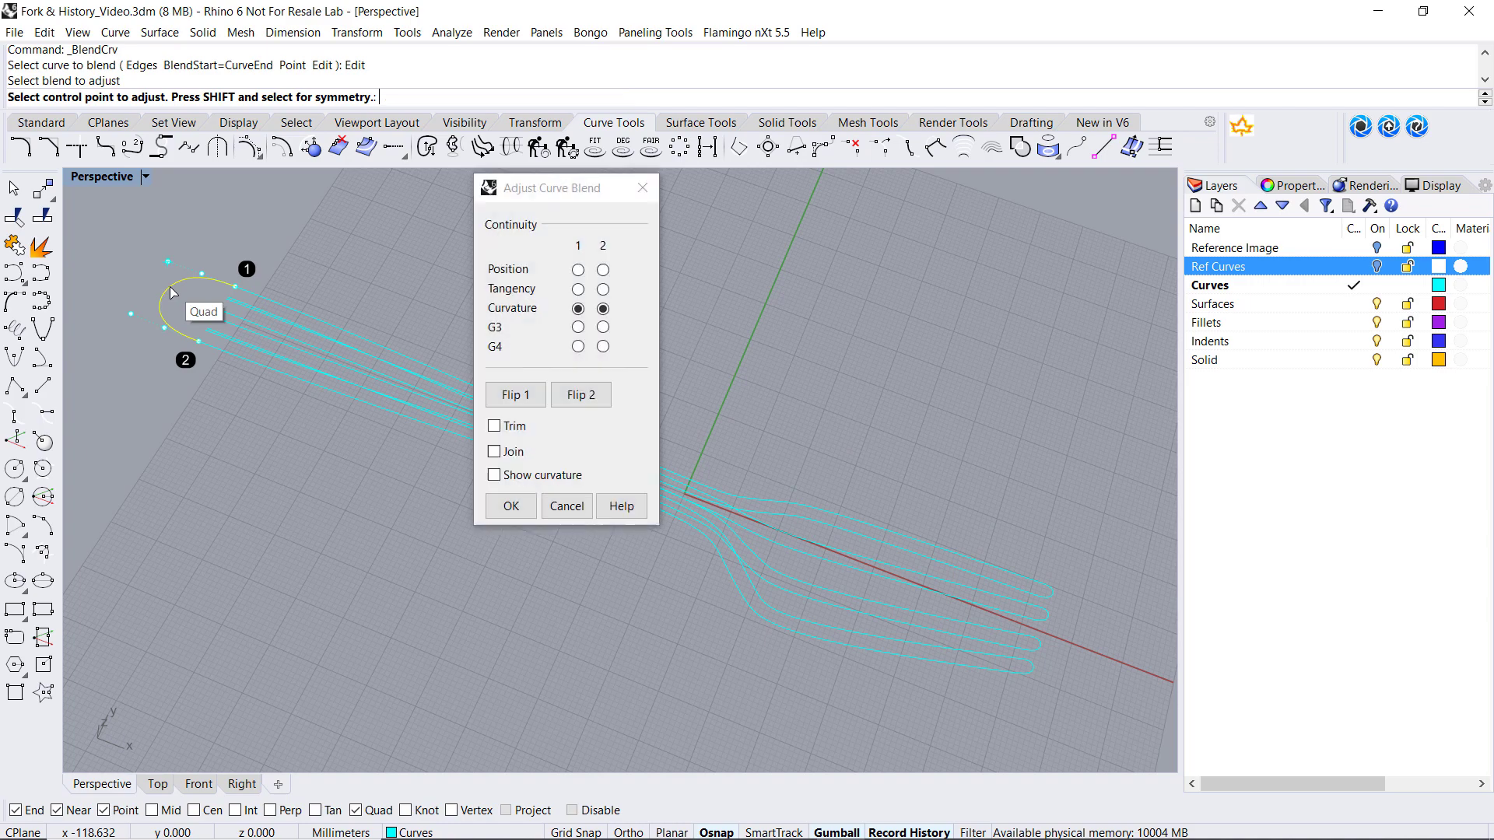
shift+right_drag(208, 222, 306, 285)
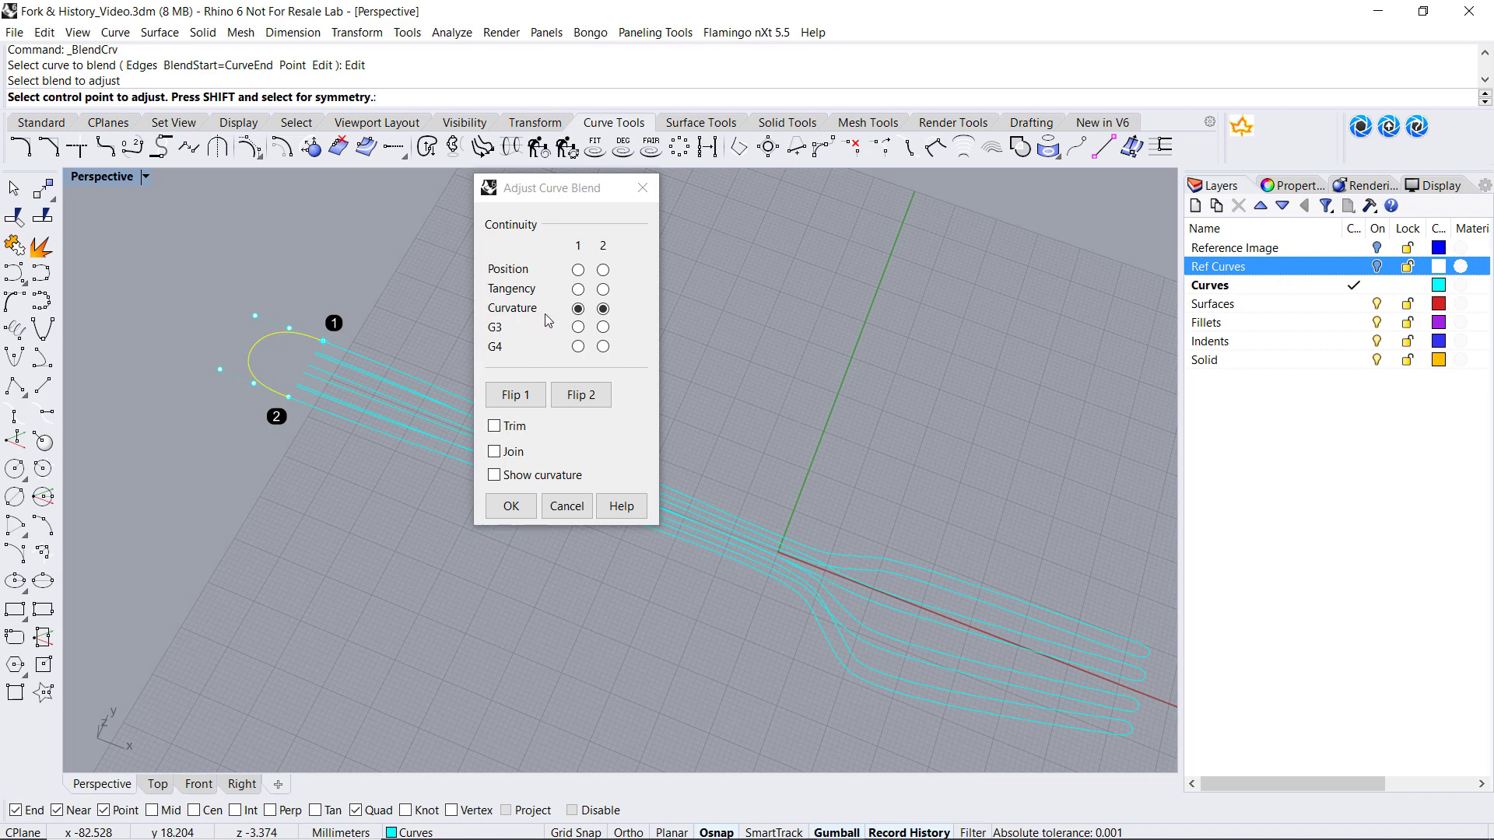
click(577, 289)
click(603, 290)
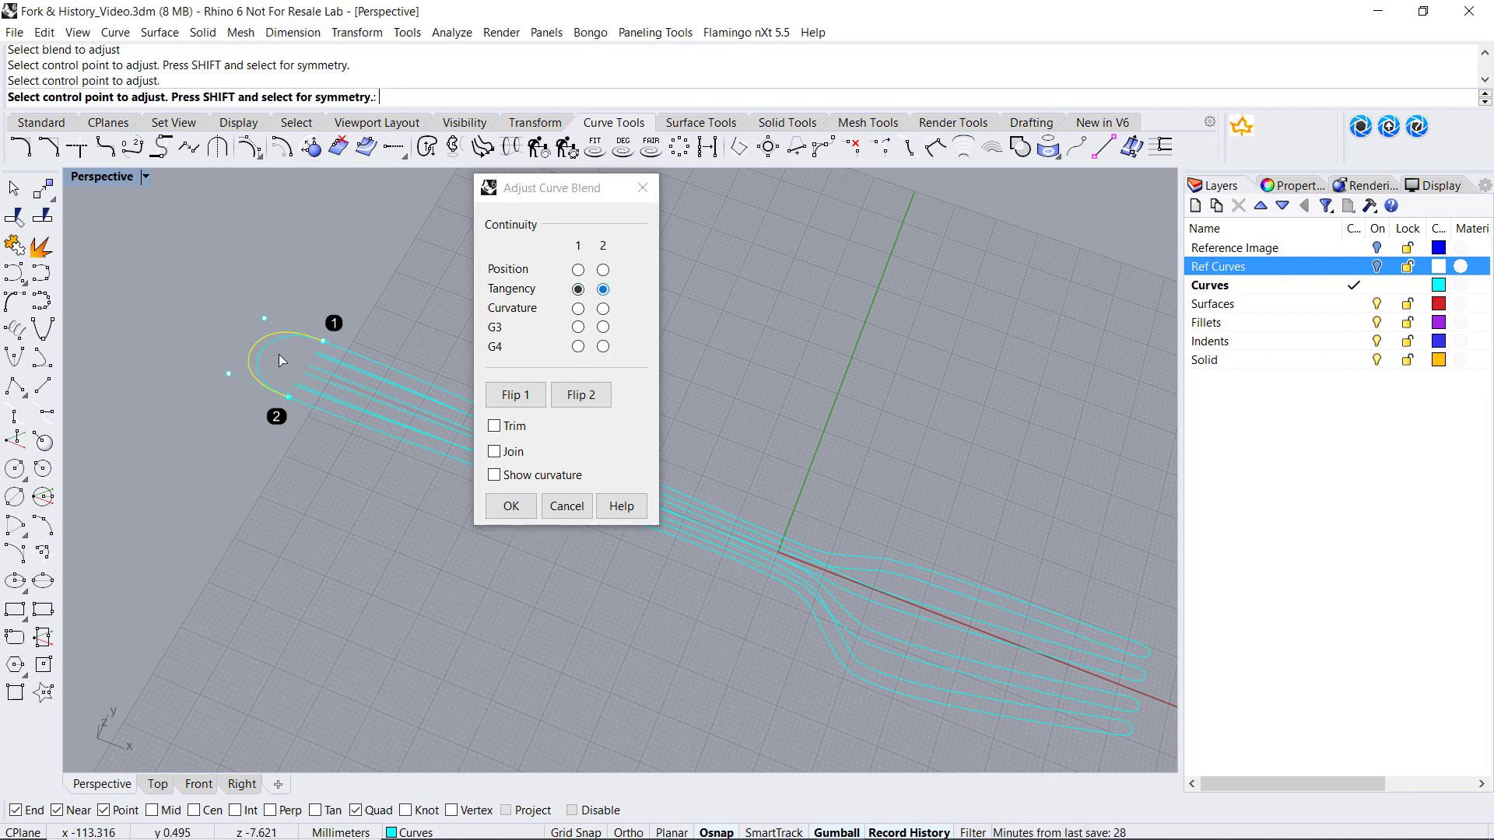
Move the blend's control points near each end outward to round the handle cap.
click(265, 315)
click(282, 325)
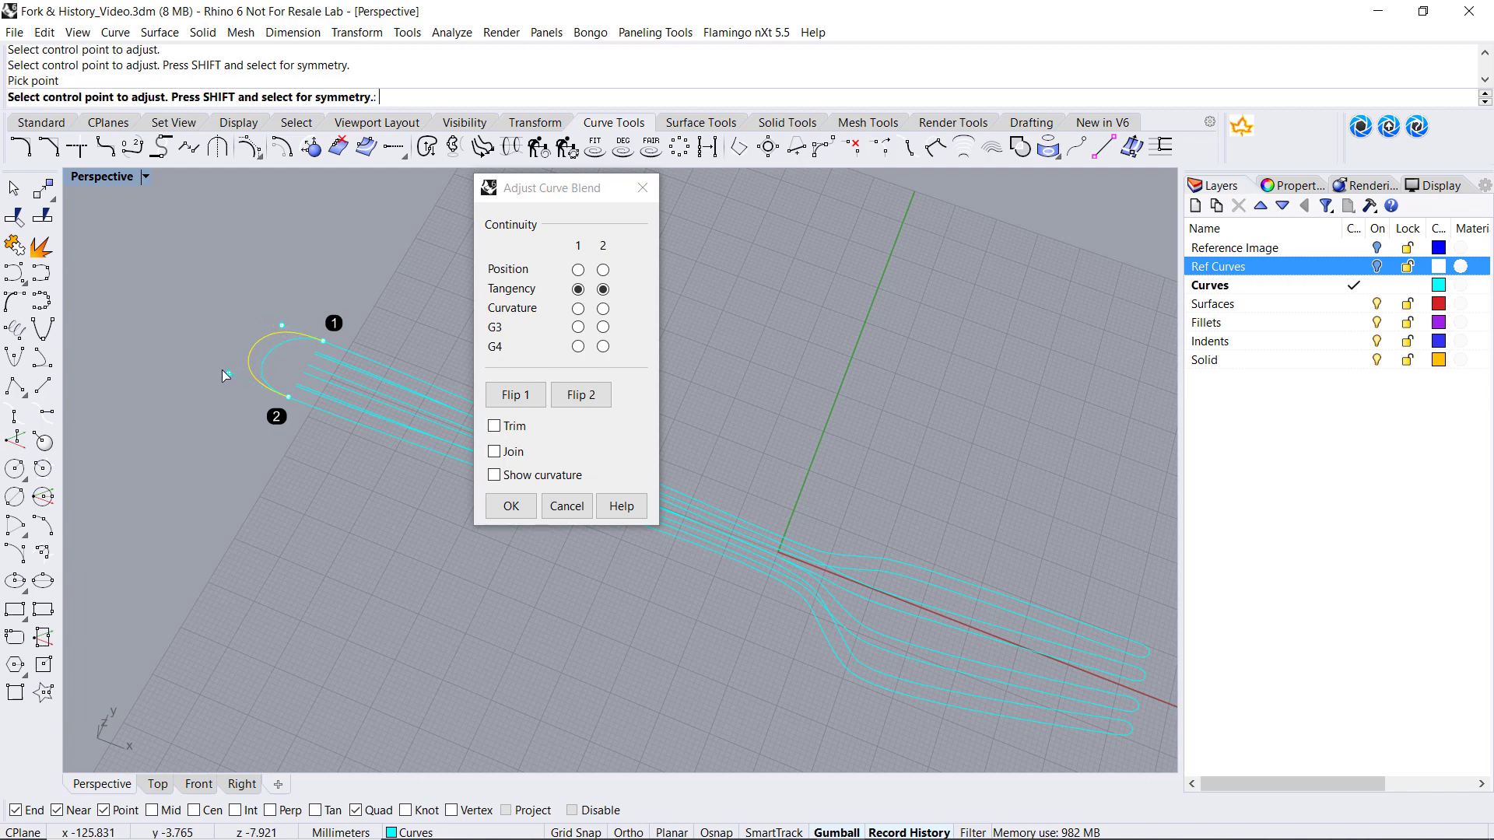
click(222, 370)
click(239, 404)
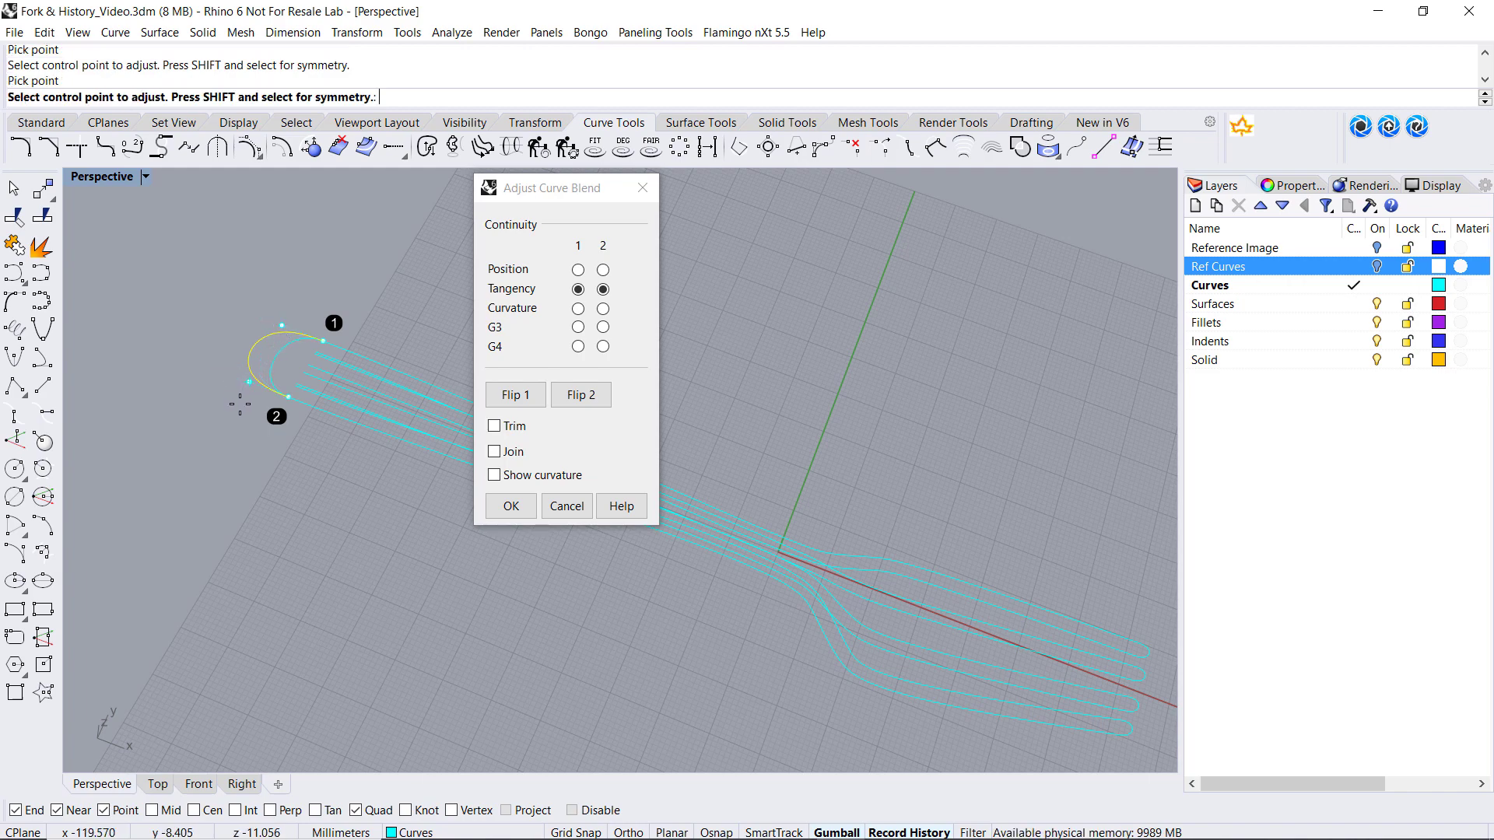
Accept the handle-end blend, then open the top tine's tip blend for editing in Top view.
click(511, 506)
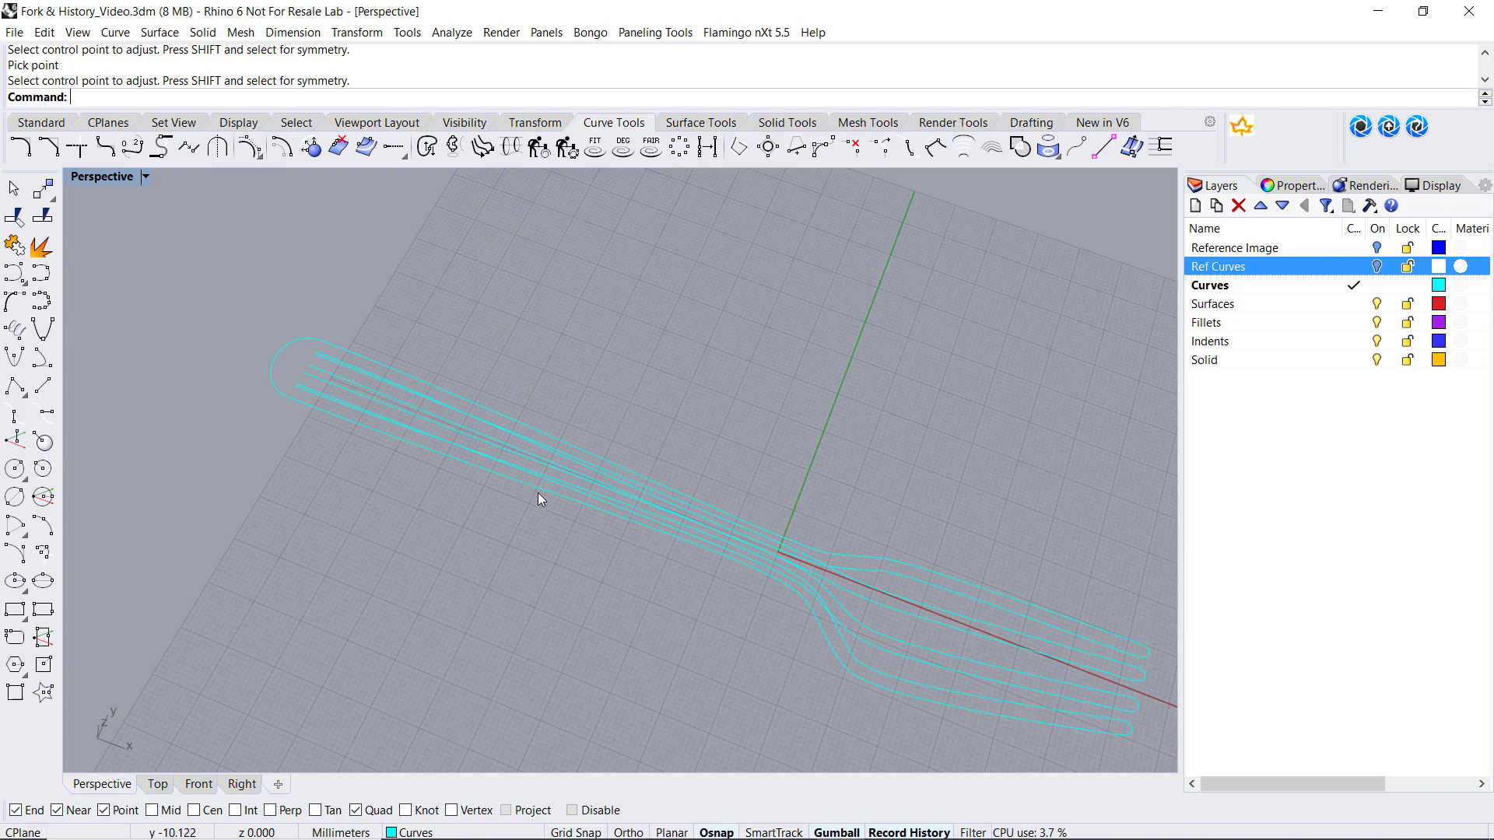
shift+right_drag(726, 450, 525, 413)
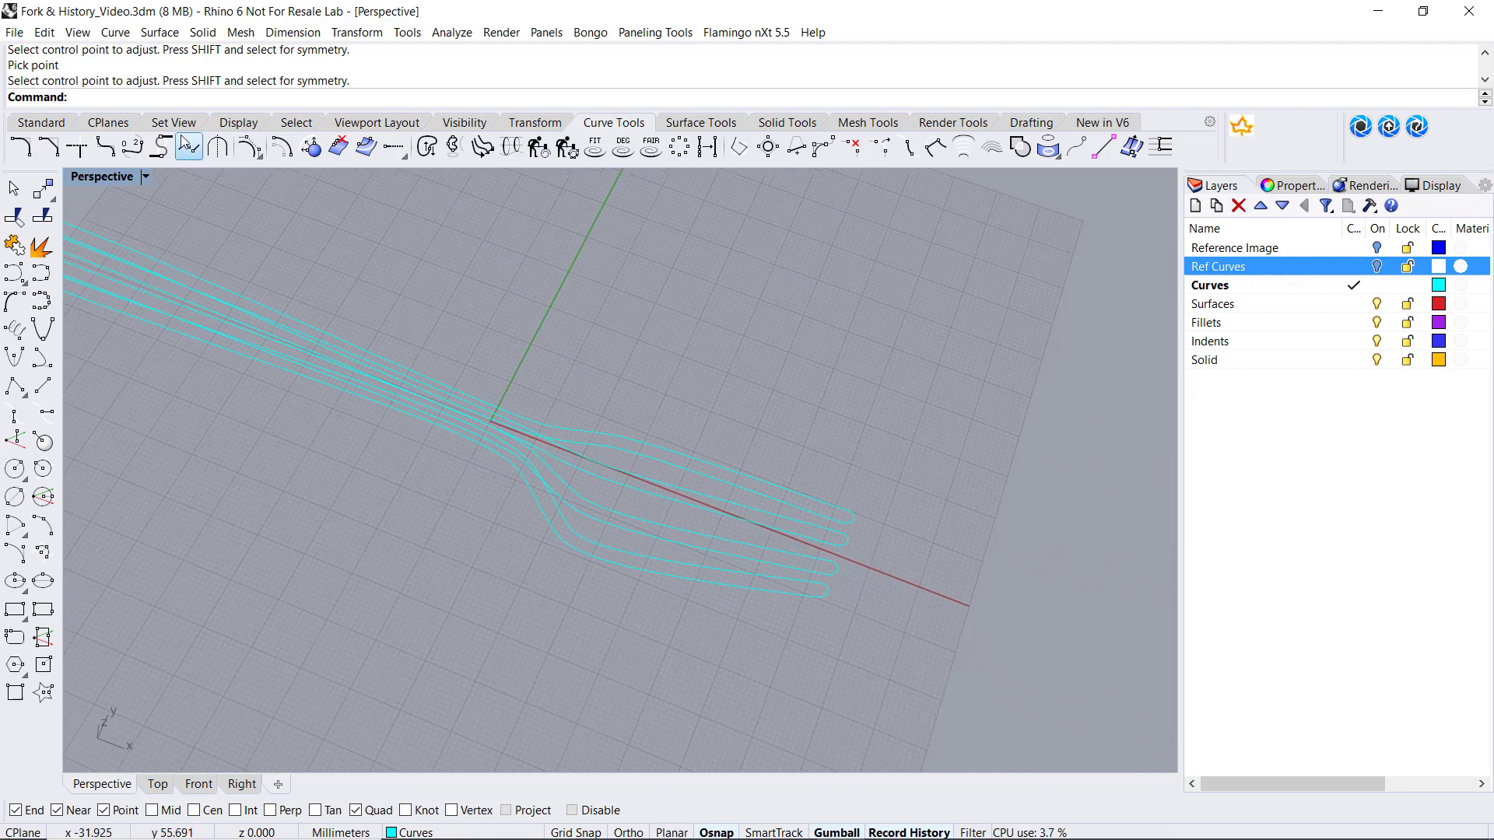
click(137, 151)
click(325, 97)
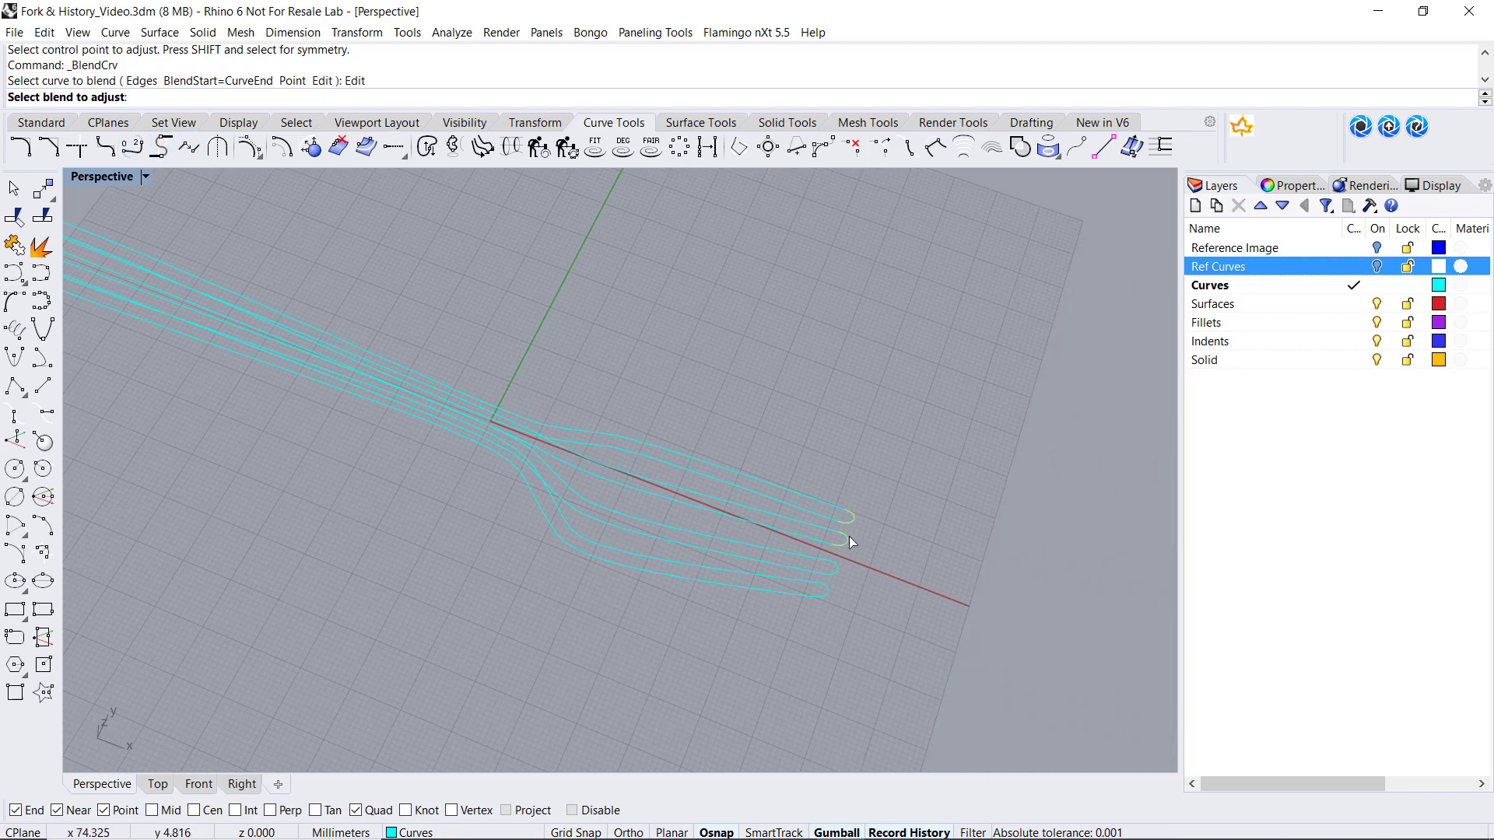
scroll(848, 536, up, 5)
click(852, 500)
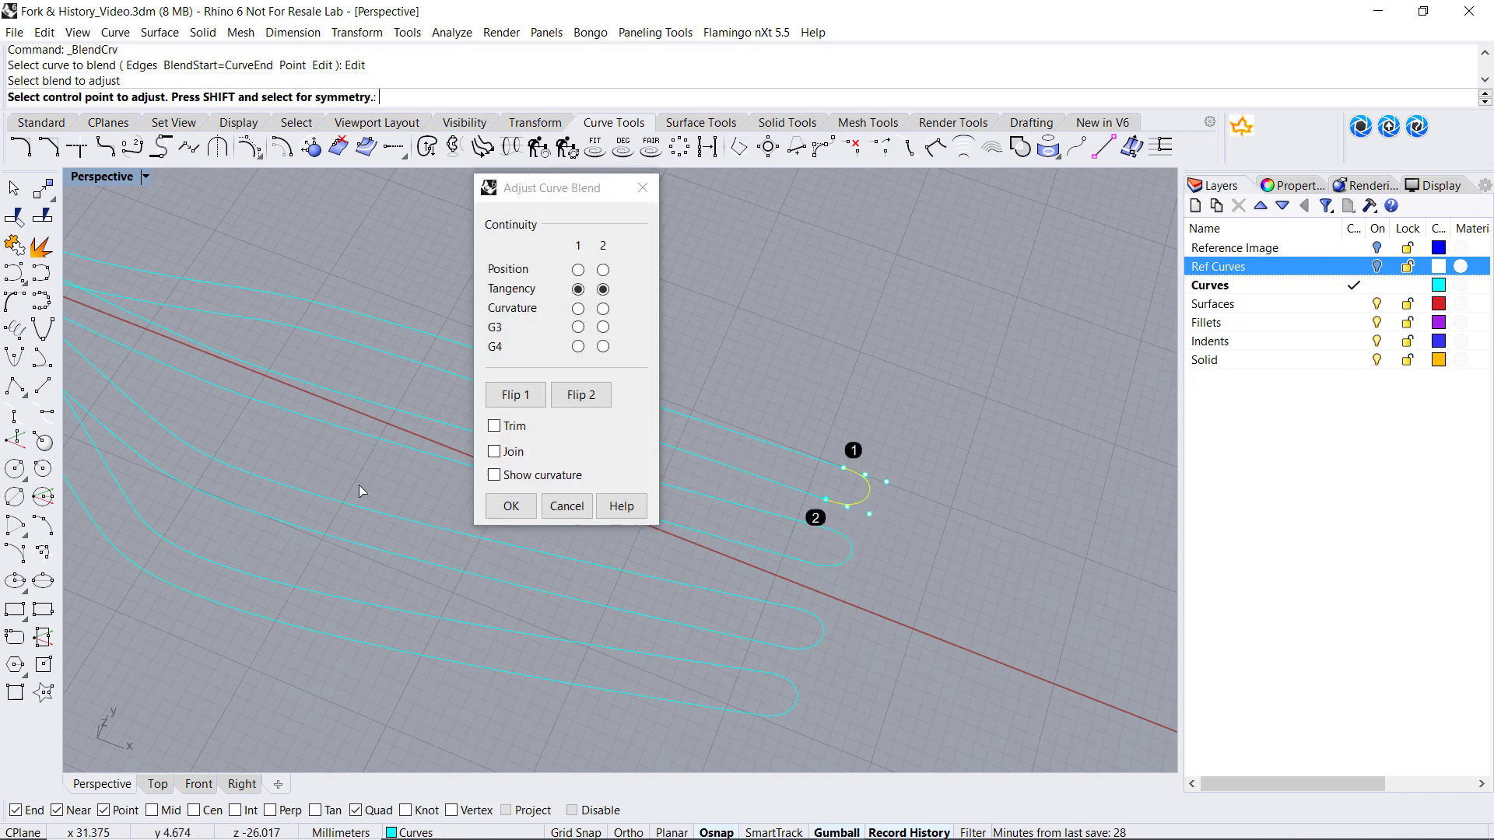
click(157, 784)
right_drag(977, 456, 837, 460)
scroll(837, 460, up, 3)
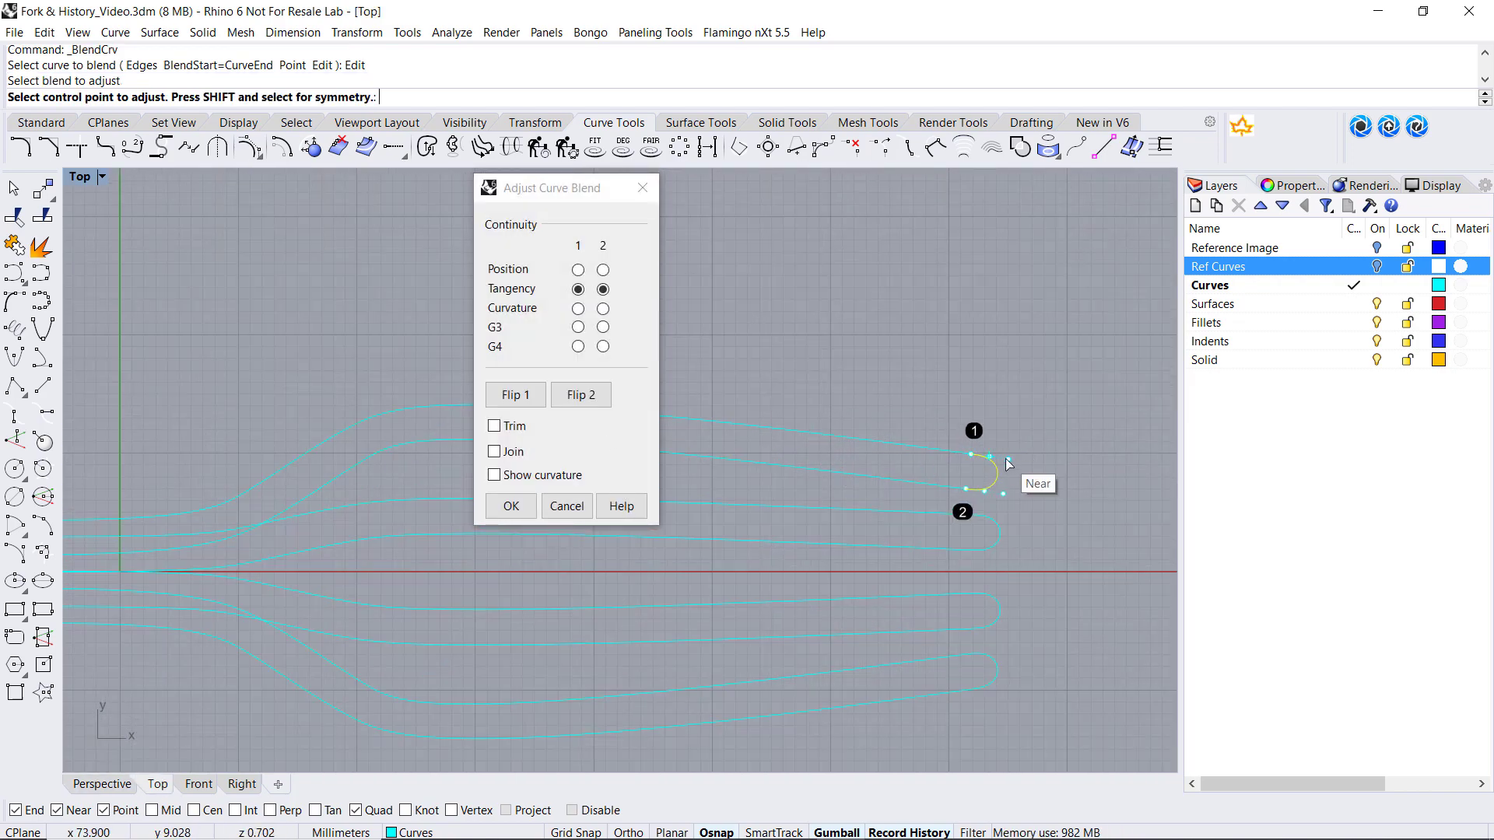
Reposition the tip blend's two control points outward to round the tine tip, then accept.
click(1007, 456)
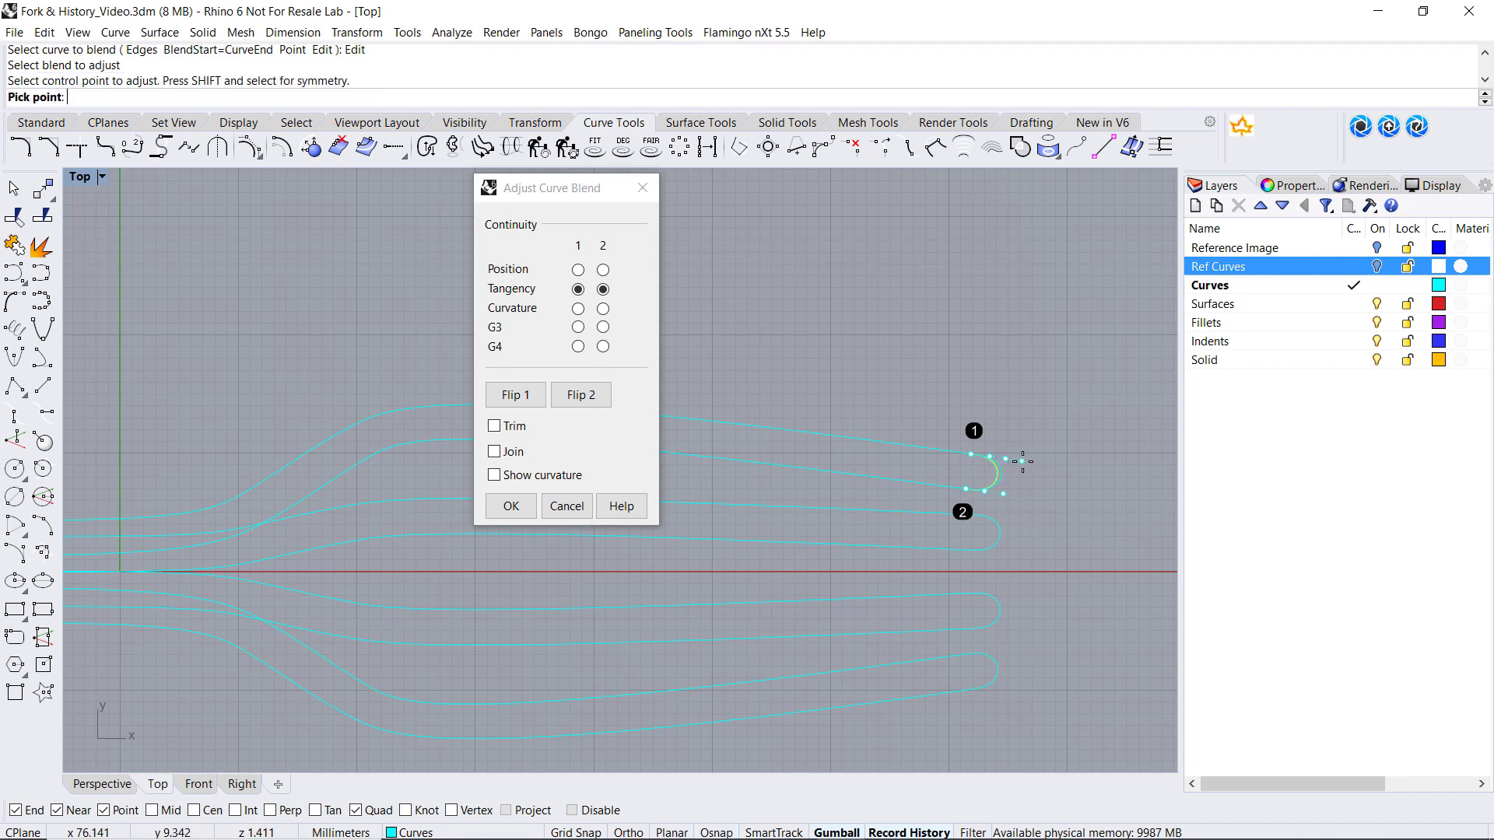
click(1024, 461)
click(1004, 495)
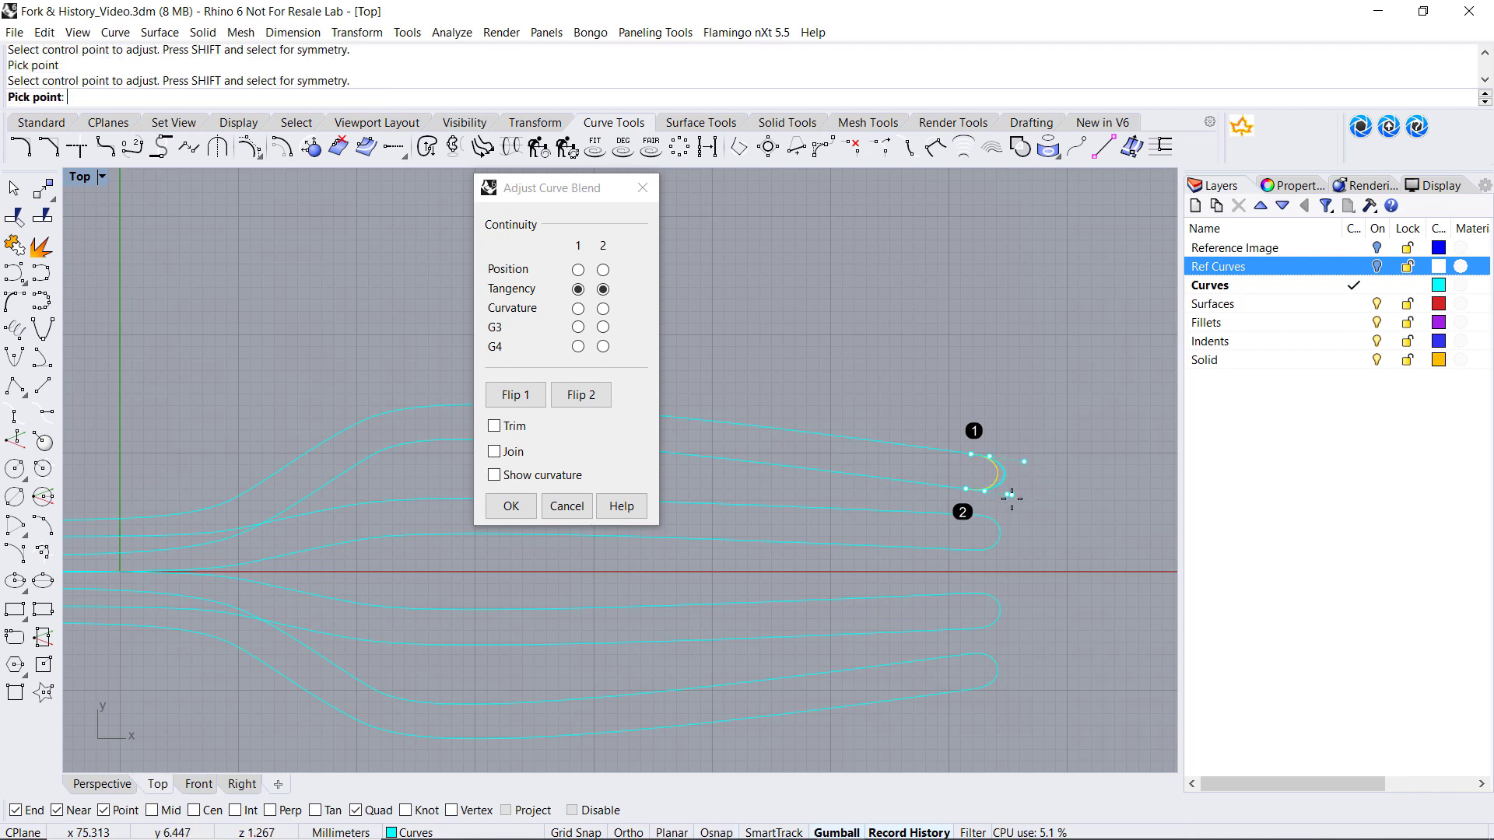
click(1011, 496)
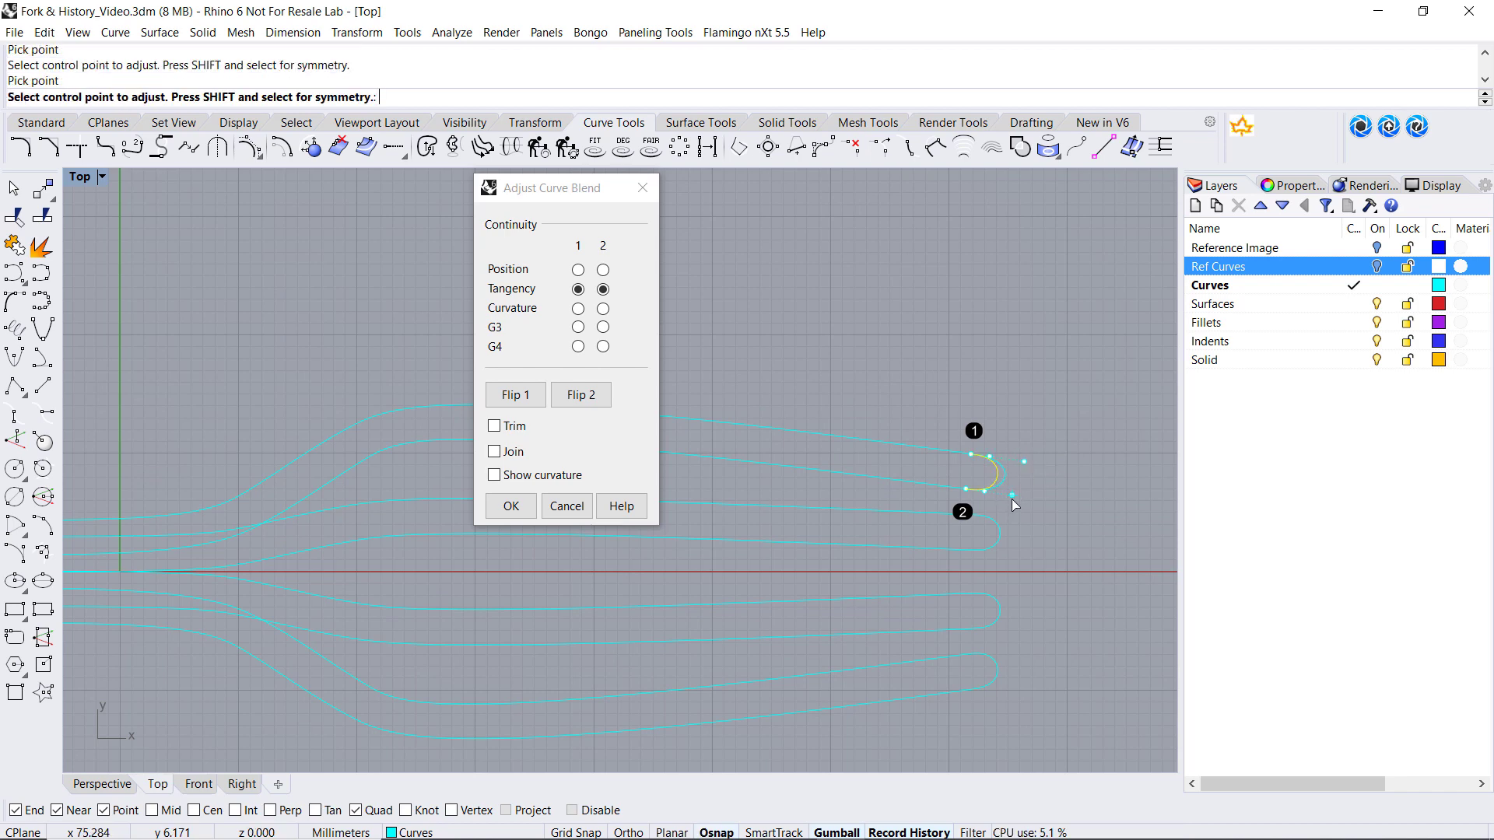
click(511, 507)
In Perspective, drag a control point on the top outline near the tine split along X, then down-left.
scroll(824, 418, down, 5)
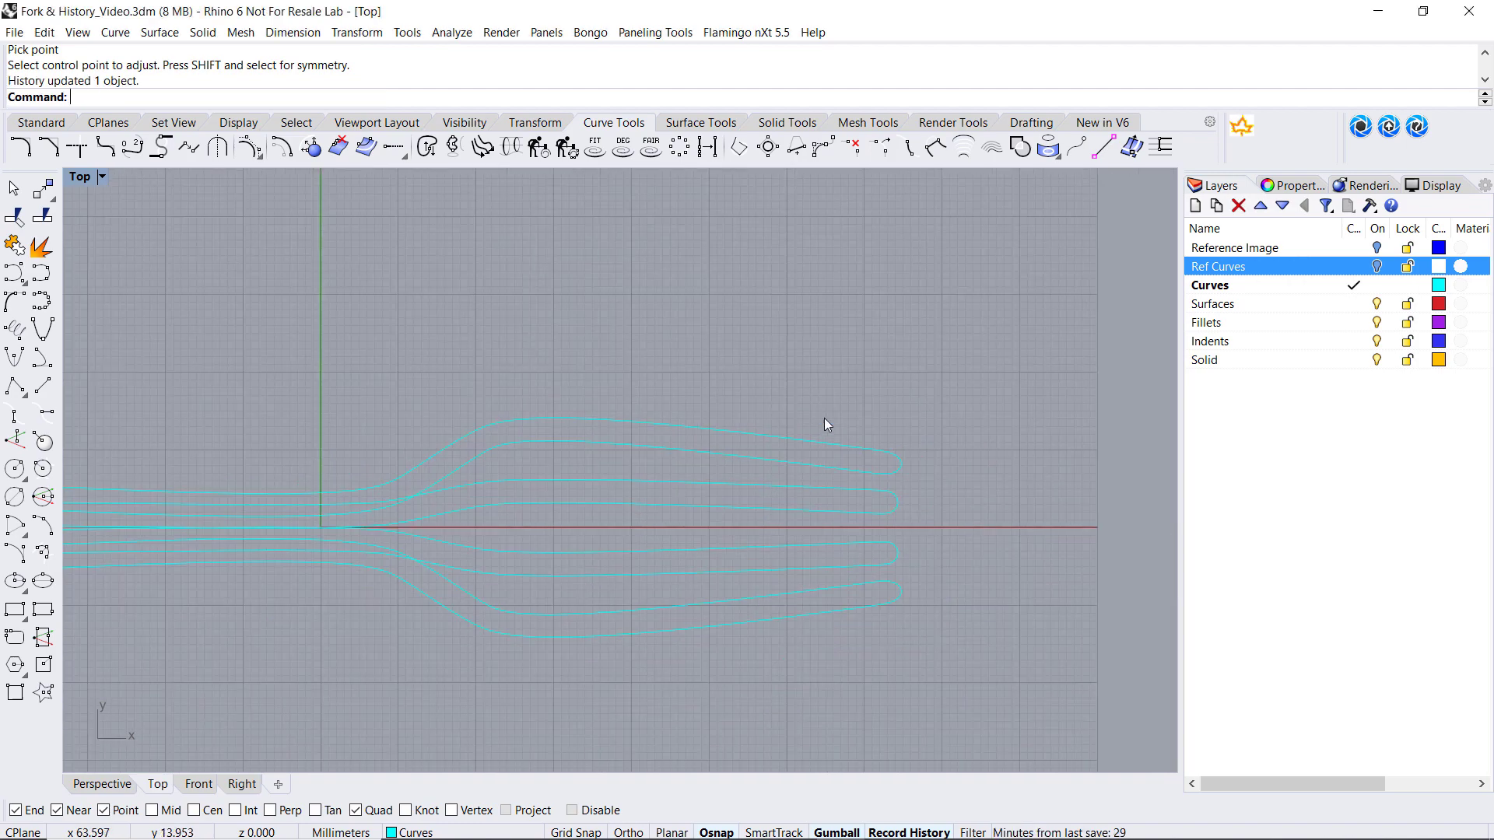
click(102, 784)
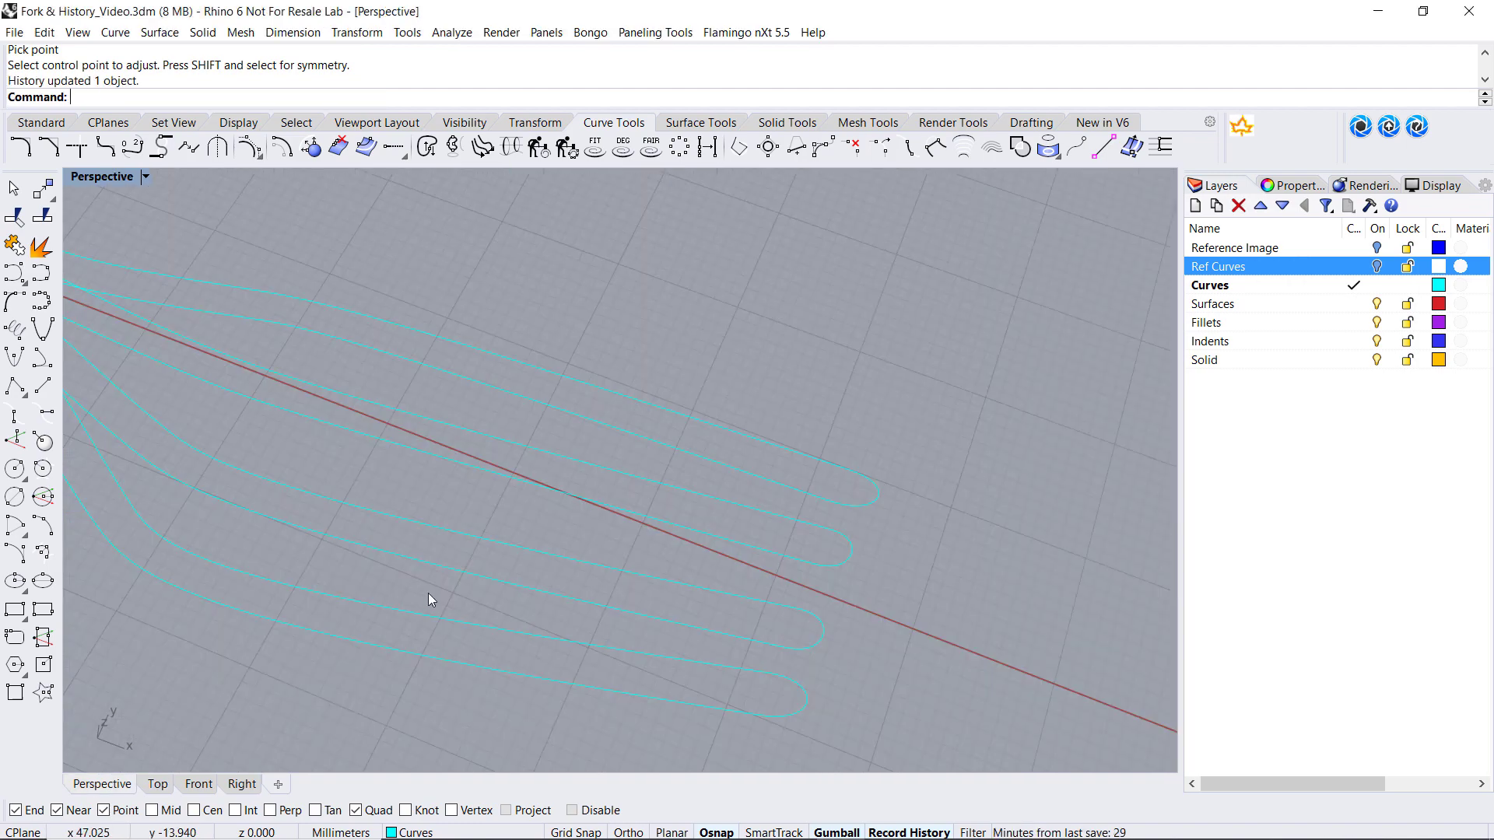
scroll(890, 595, down, 3)
scroll(890, 595, down, 2)
click(745, 515)
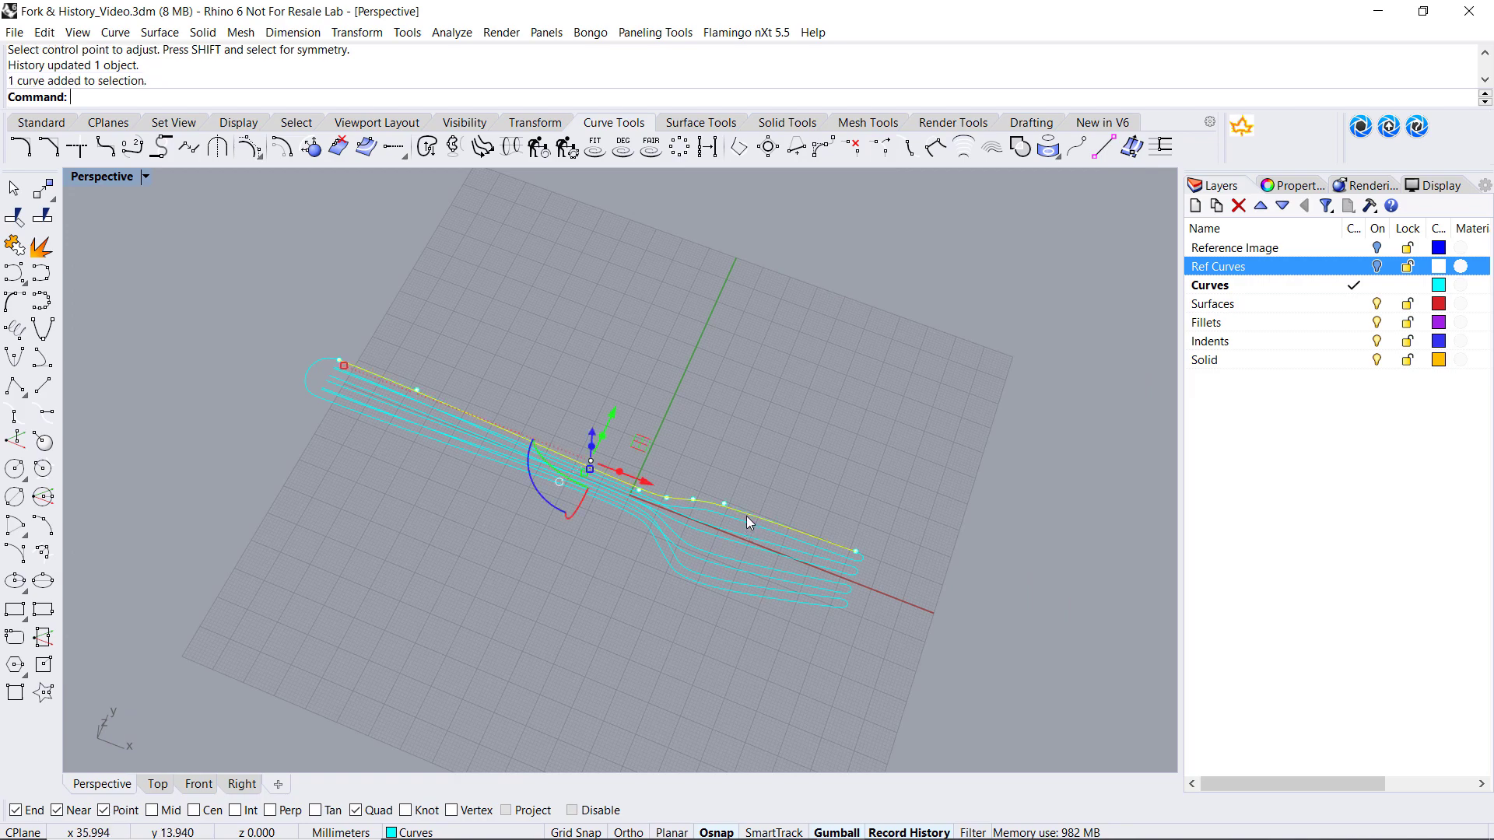
scroll(747, 521, up, 2)
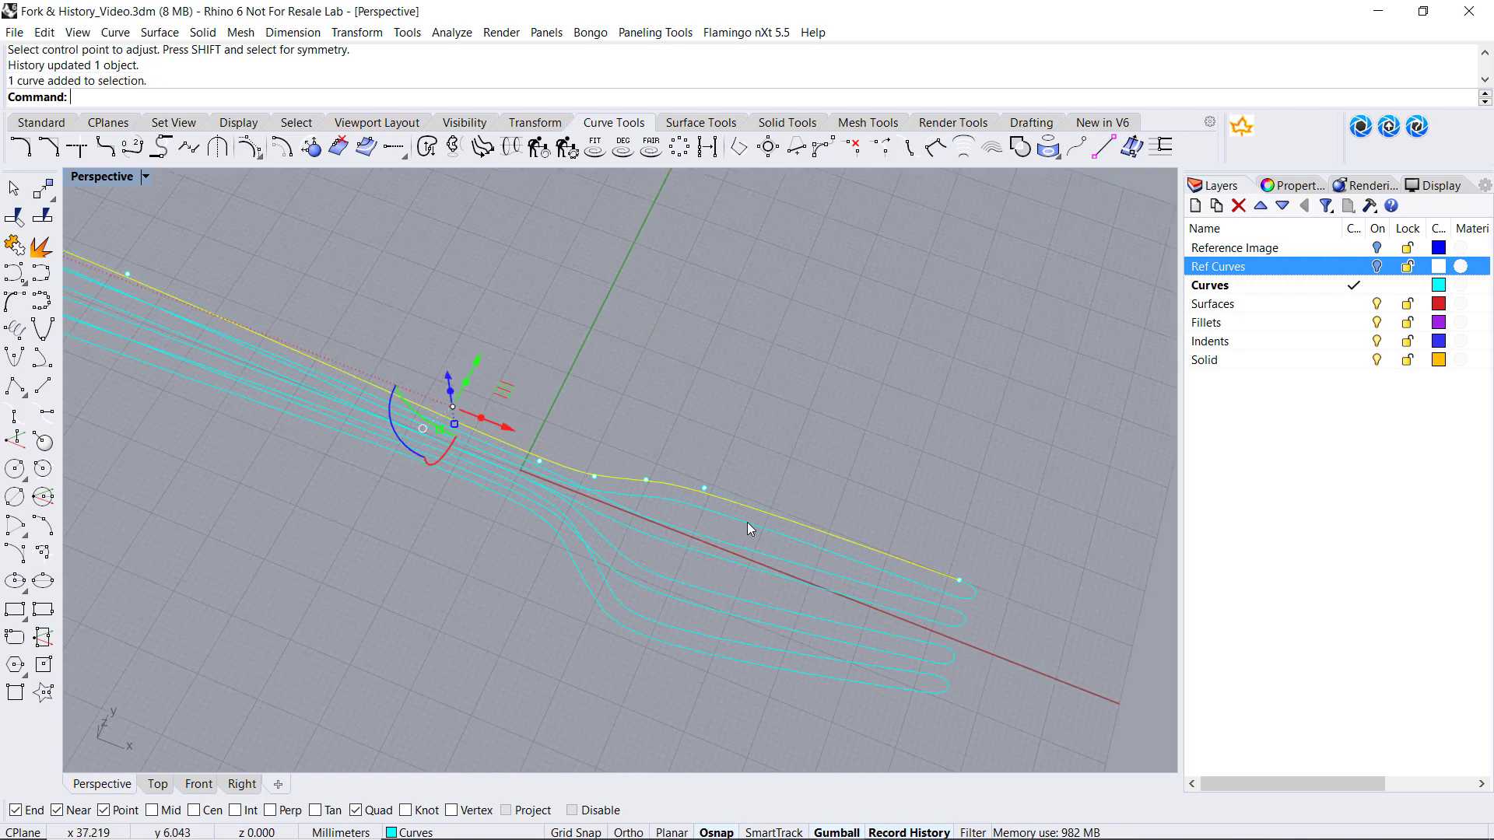
click(703, 488)
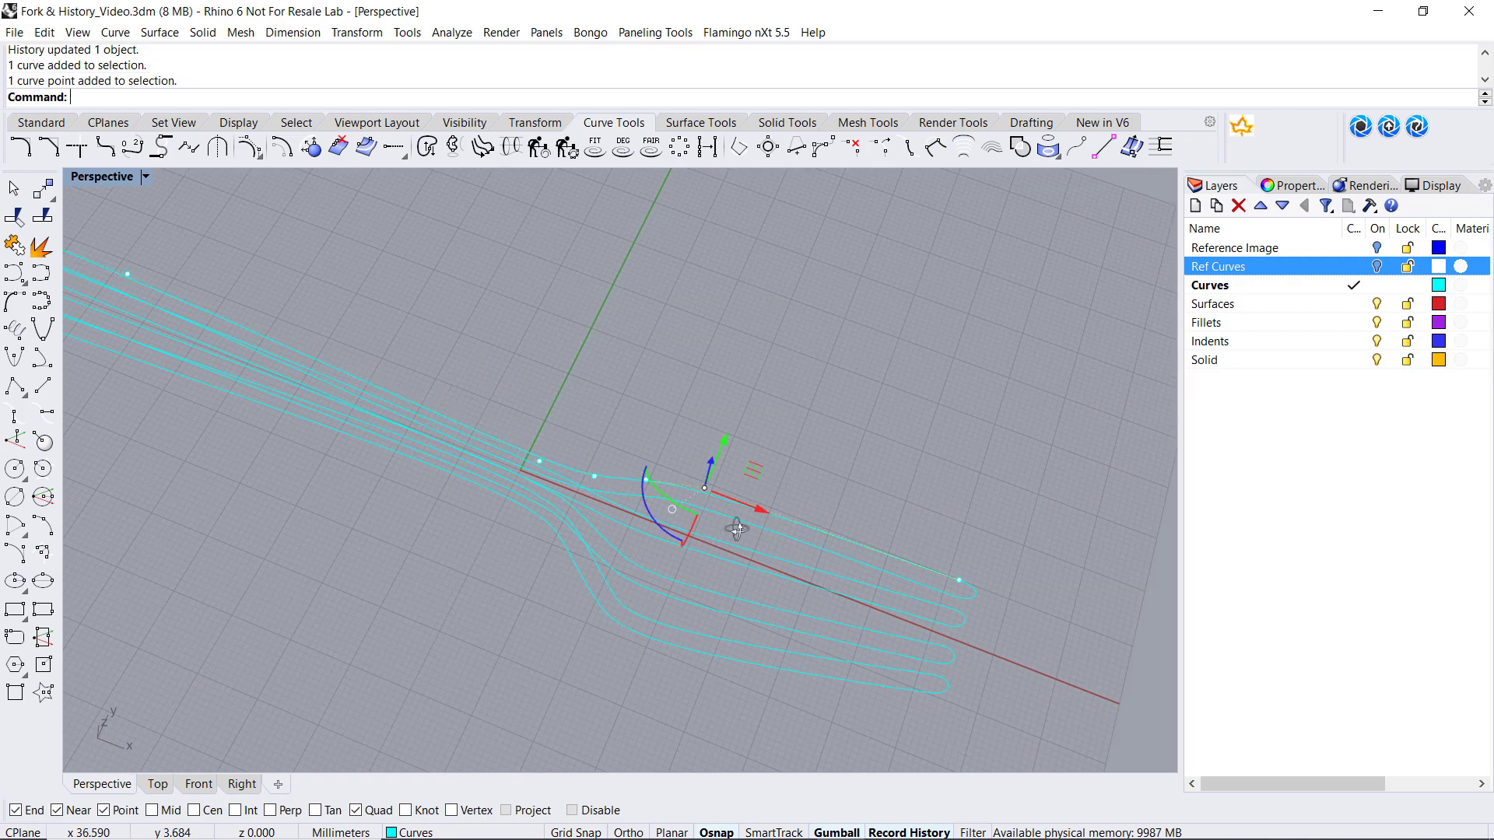
drag(731, 502, 798, 521)
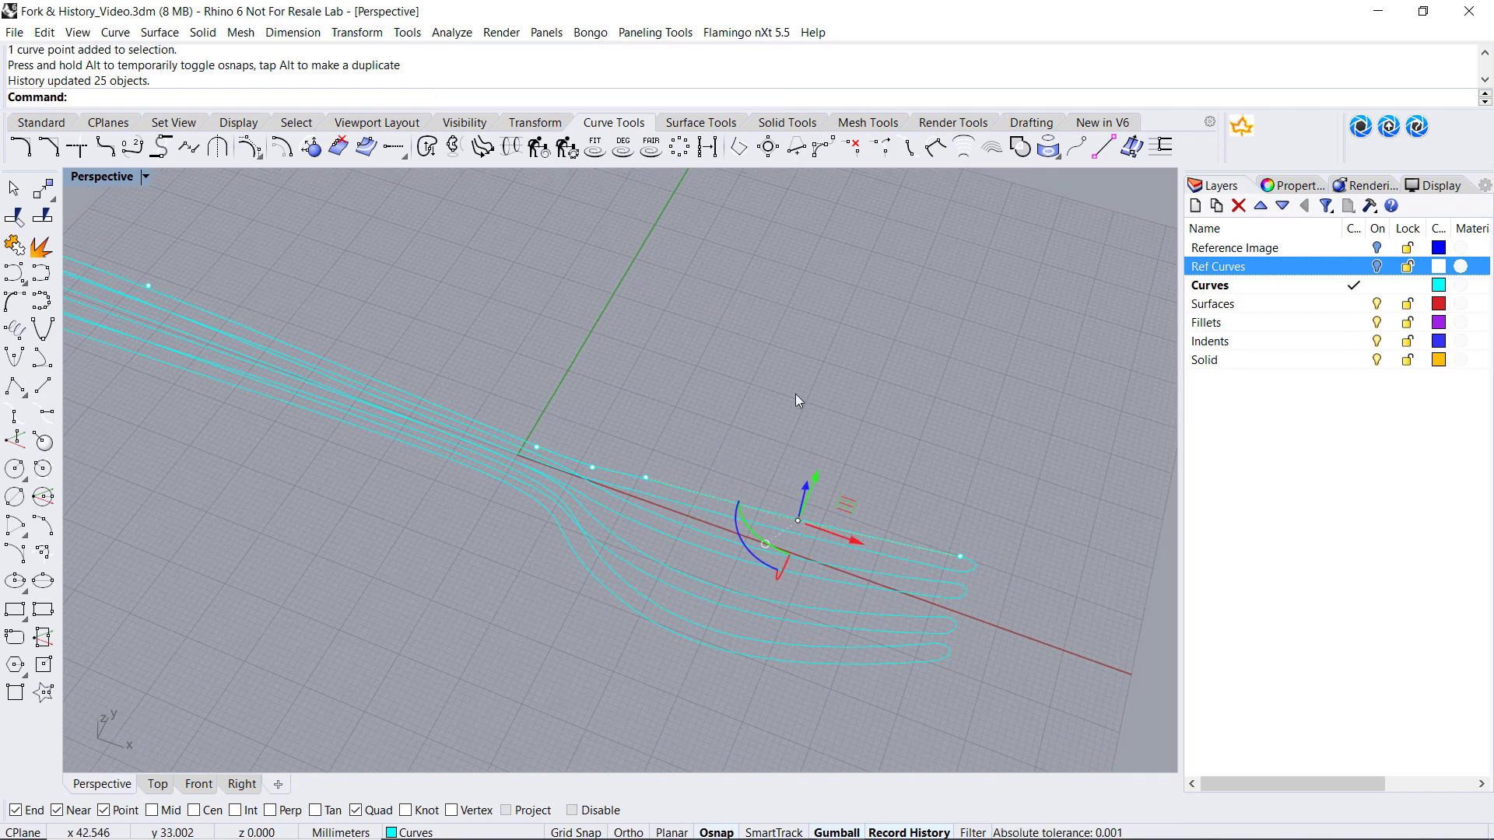
mouse_move(893, 674)
right_down()
mouse_move(887, 700)
mouse_move(898, 679)
right_up()
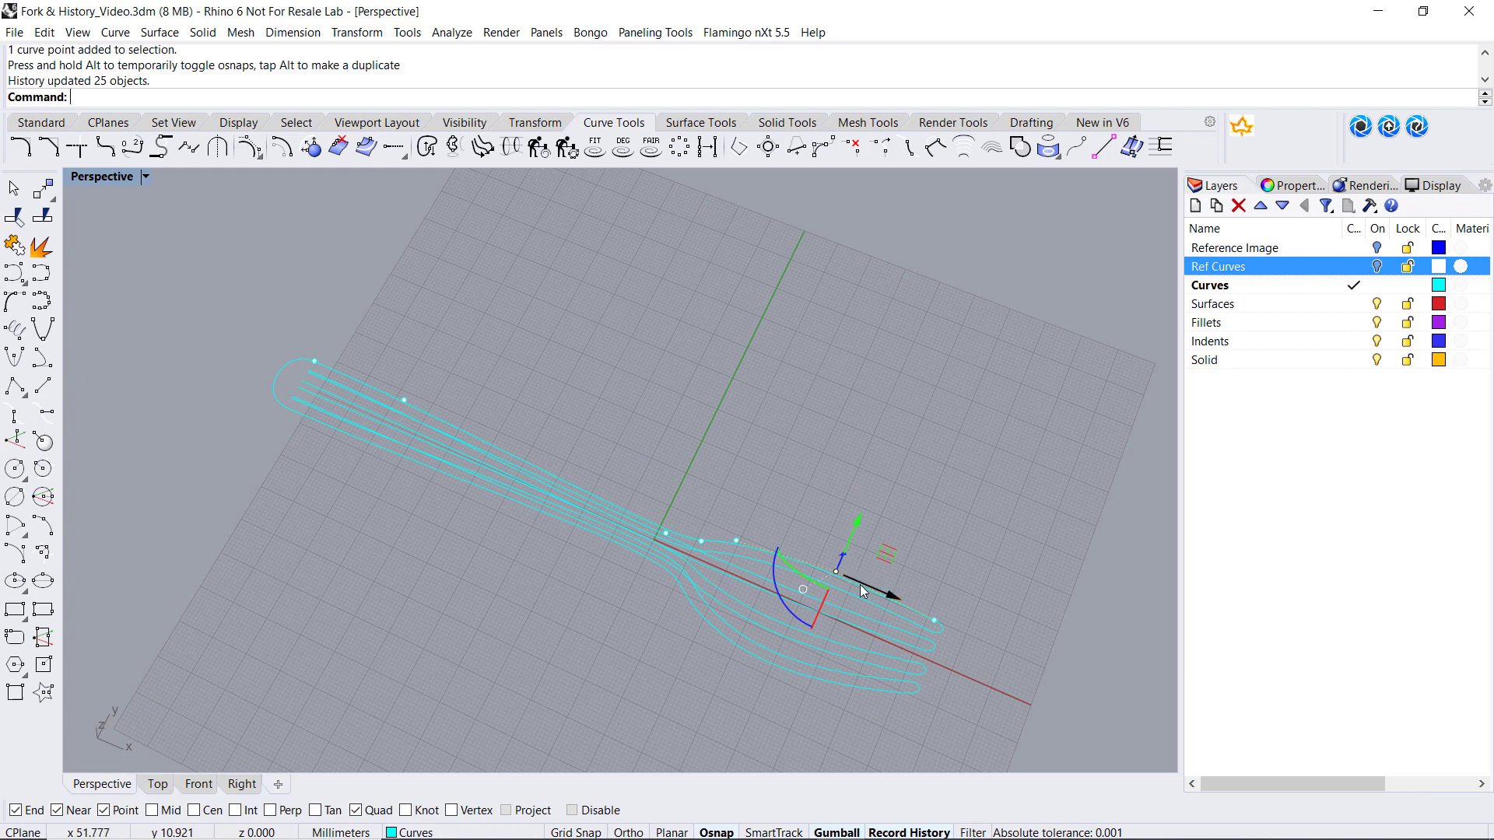
drag(861, 579, 747, 604)
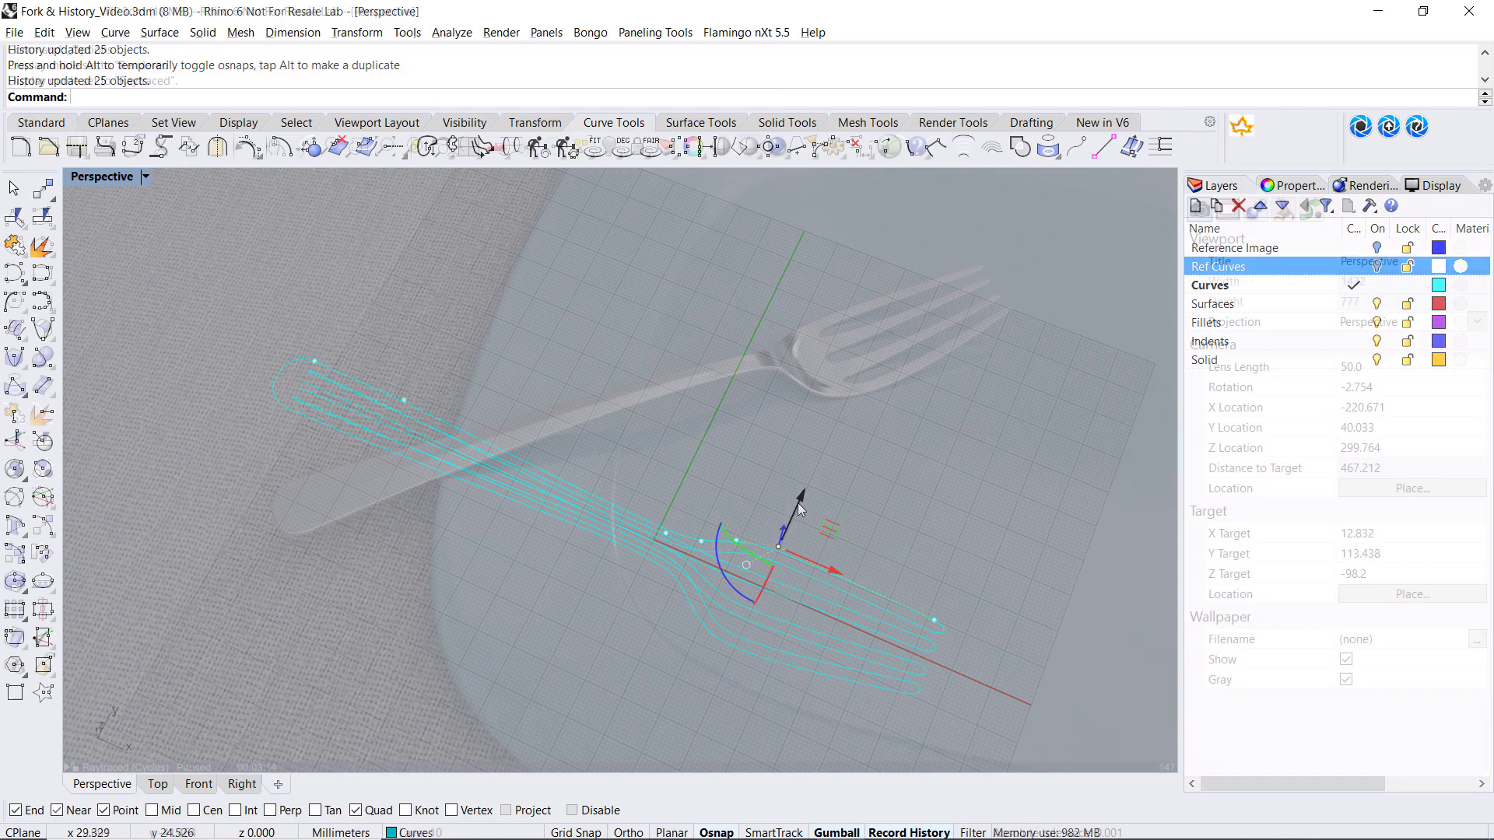